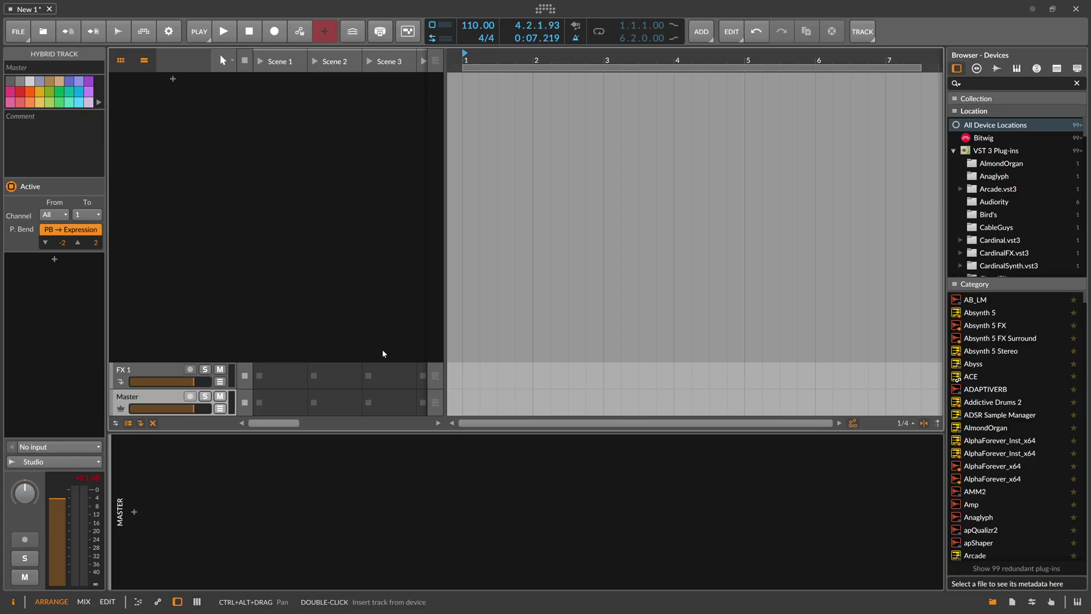
- Add an audio track to the empty project
{"action": "right_click", "coordinate": [193, 101]}
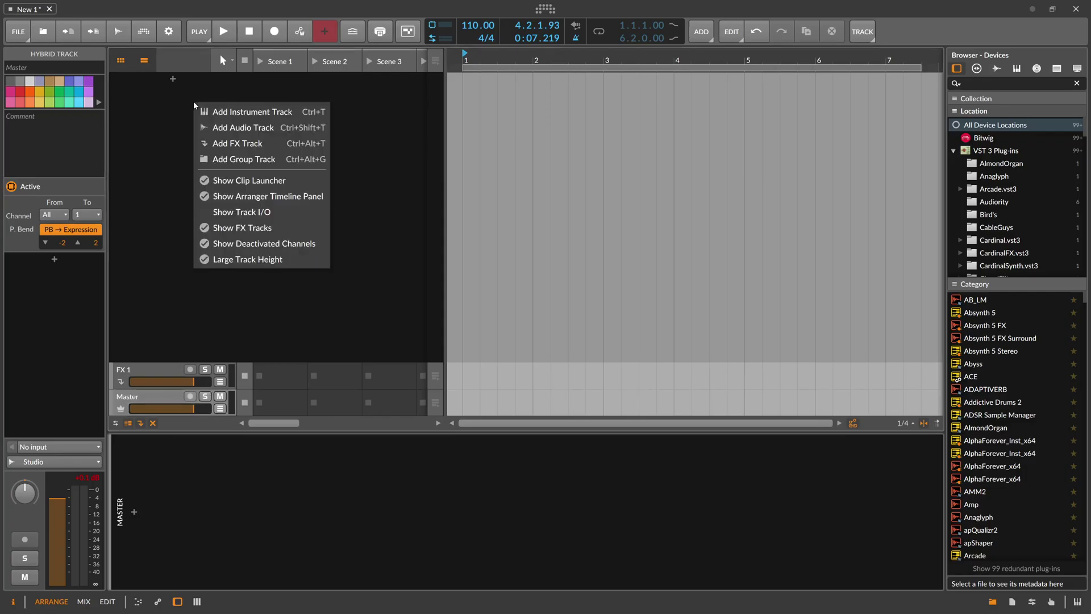
{"action": "left_click", "coordinate": [219, 129]}
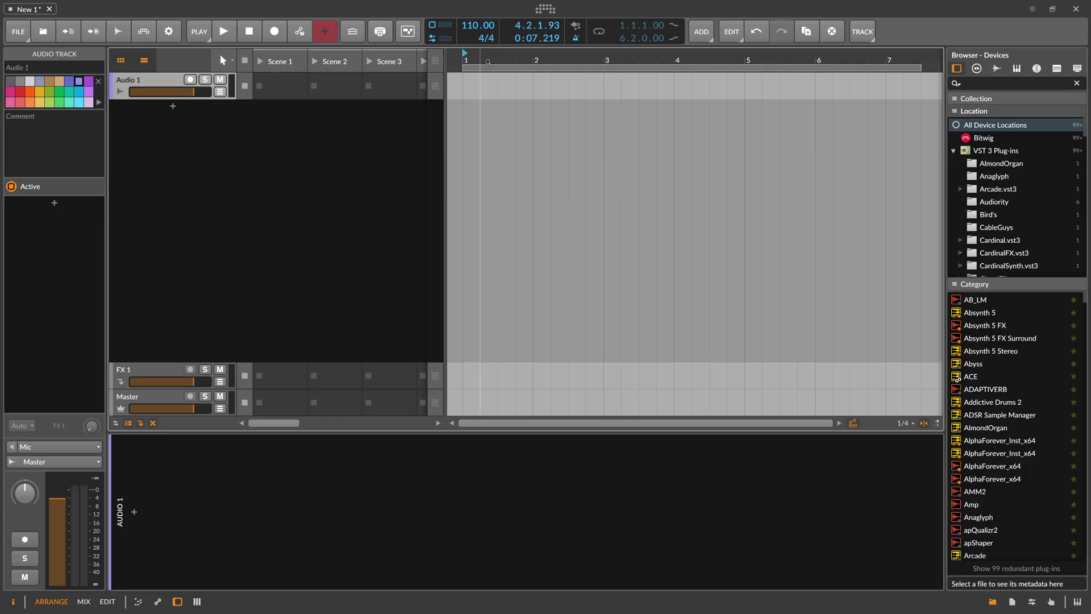
- Arm the Audio 1 track and record a short clip from the Mic input into the arrangement
{"action": "left_click_drag", "start_coordinate": [480, 59], "coordinate": [478, 80]}
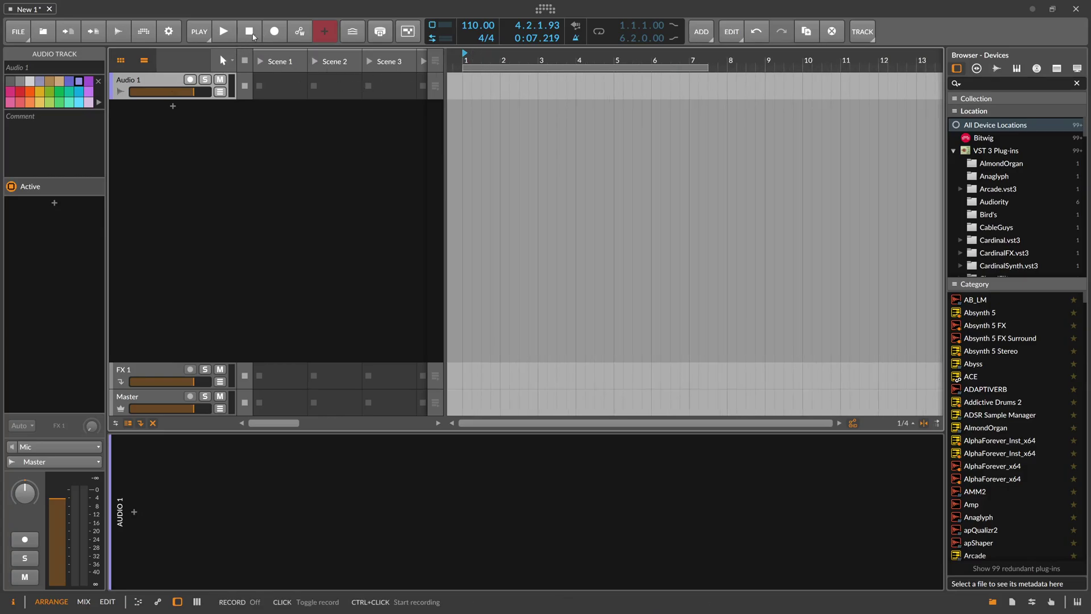
{"action": "left_click", "coordinate": [224, 31]}
{"action": "left_click", "coordinate": [249, 32]}
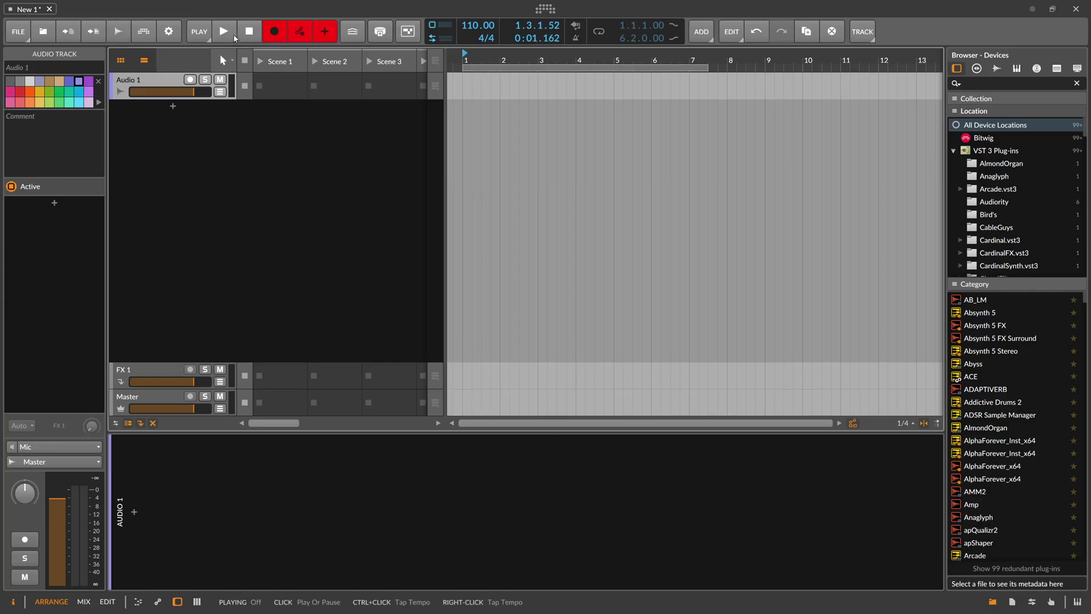
{"action": "left_click", "coordinate": [227, 33]}
{"action": "left_click", "coordinate": [275, 32]}
{"action": "left_click", "coordinate": [191, 79]}
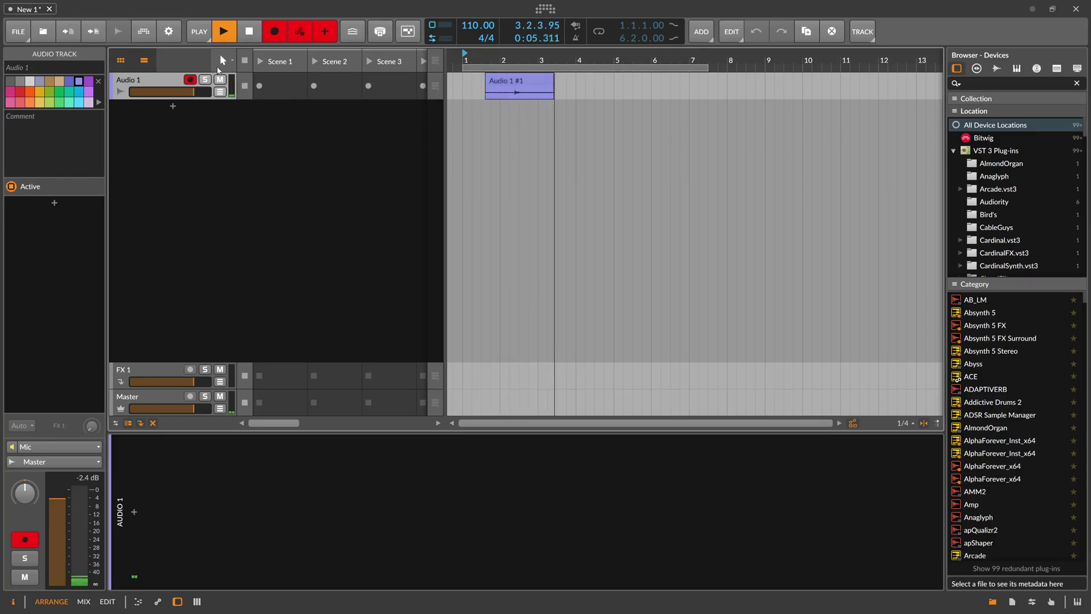
{"action": "left_click", "coordinate": [248, 34]}
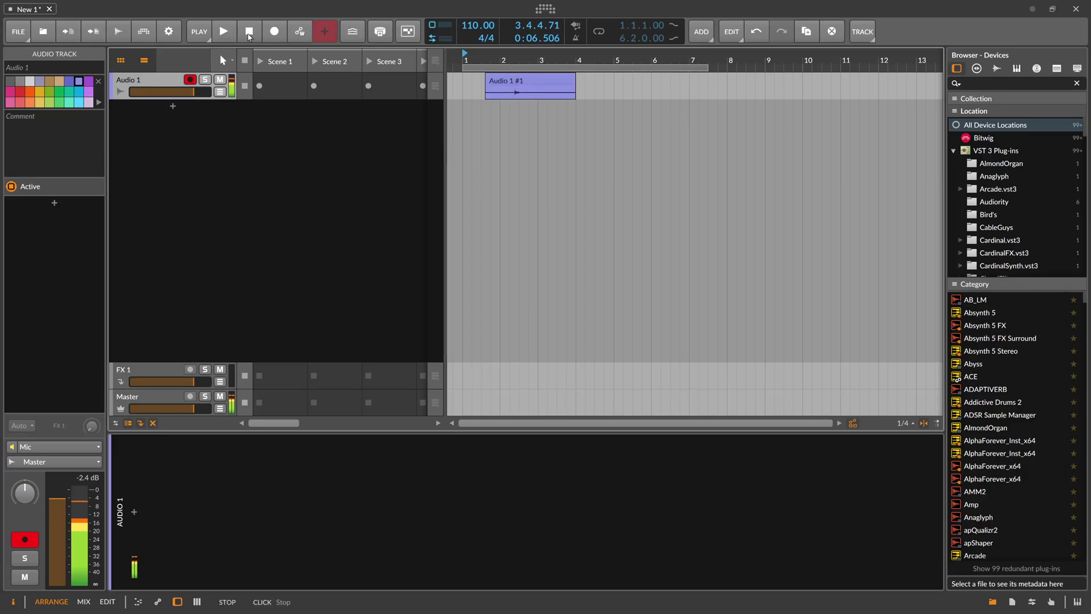
- Disarm the Audio 1 track and enlarge its height so the recorded waveform shows larger
{"action": "left_click", "coordinate": [190, 80]}
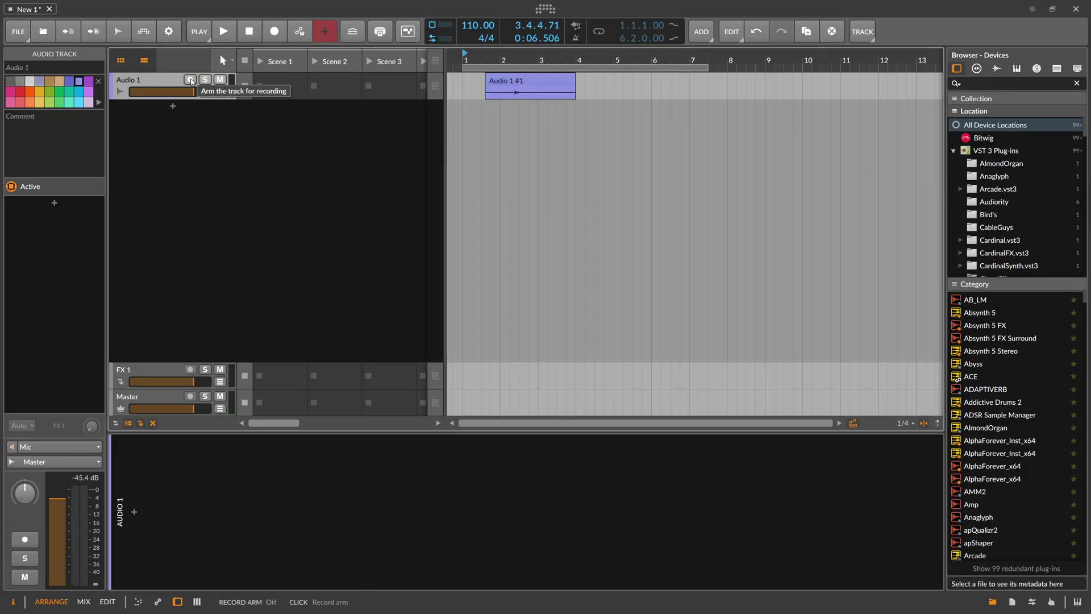
{"action": "left_click_drag", "start_coordinate": [185, 99], "coordinate": [183, 175]}
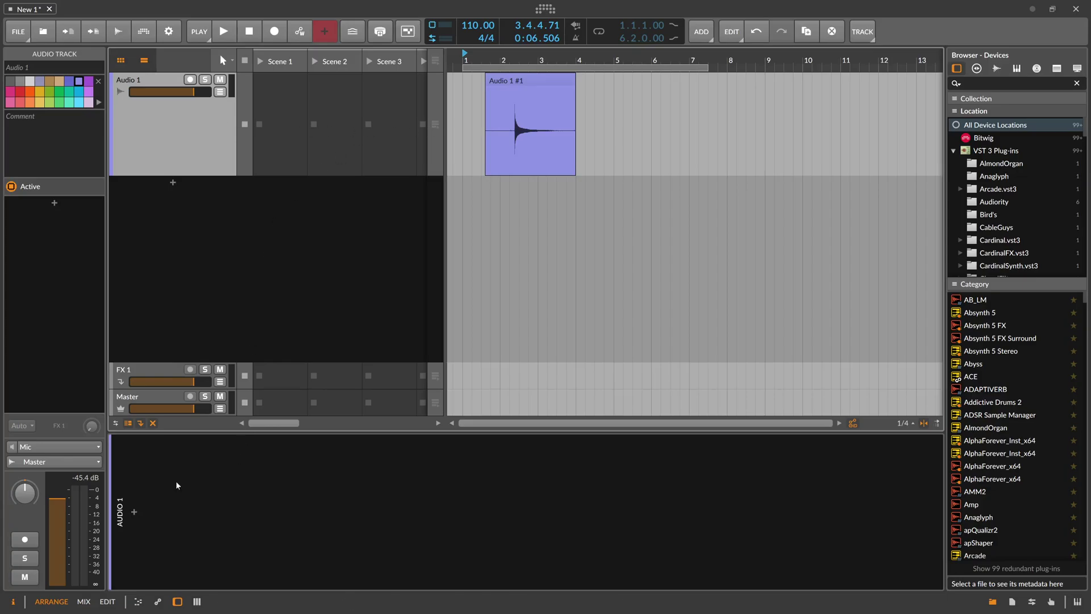
- Add the Loud Split device to the Audio 1 device chain
{"action": "left_click", "coordinate": [135, 510]}
{"action": "type", "text": "loud"}
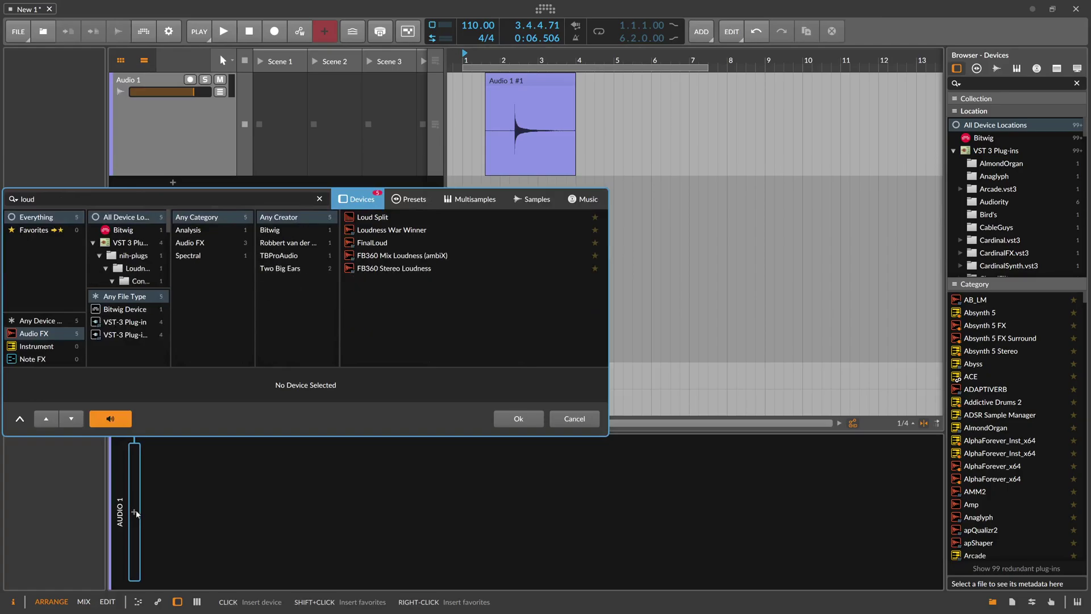
{"action": "key", "text": "Return"}
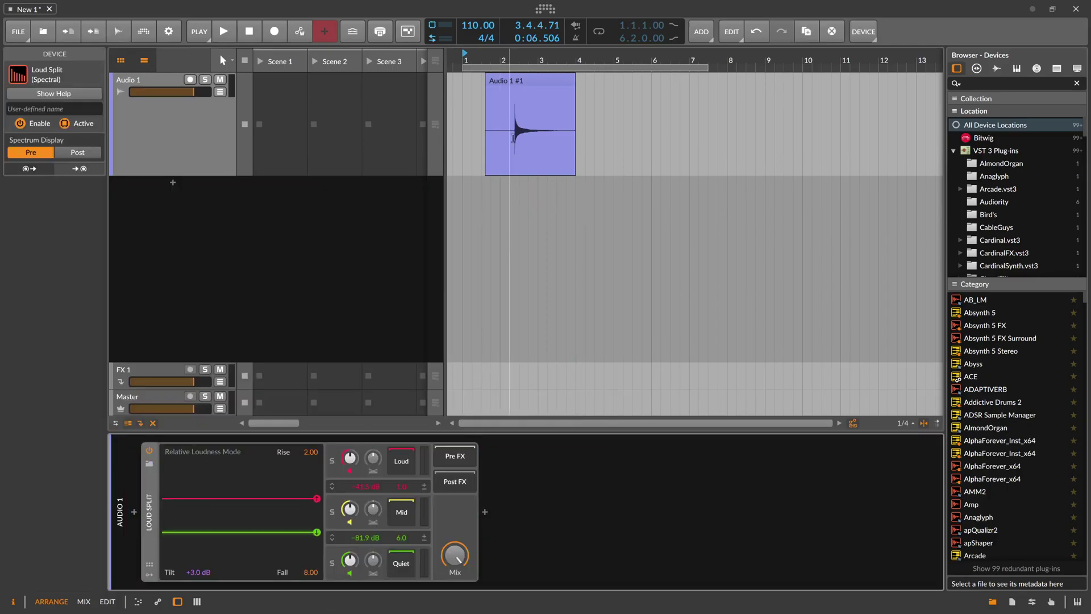
- Move the recorded clip to the start of the timeline at position 1.1.1.00
{"action": "left_click", "coordinate": [500, 59]}
{"action": "left_click_drag", "start_coordinate": [509, 81], "coordinate": [471, 77]}
- Play the clip through Loud Split, then mute its Quiet channel and play the clip again
{"action": "key", "text": "space"}
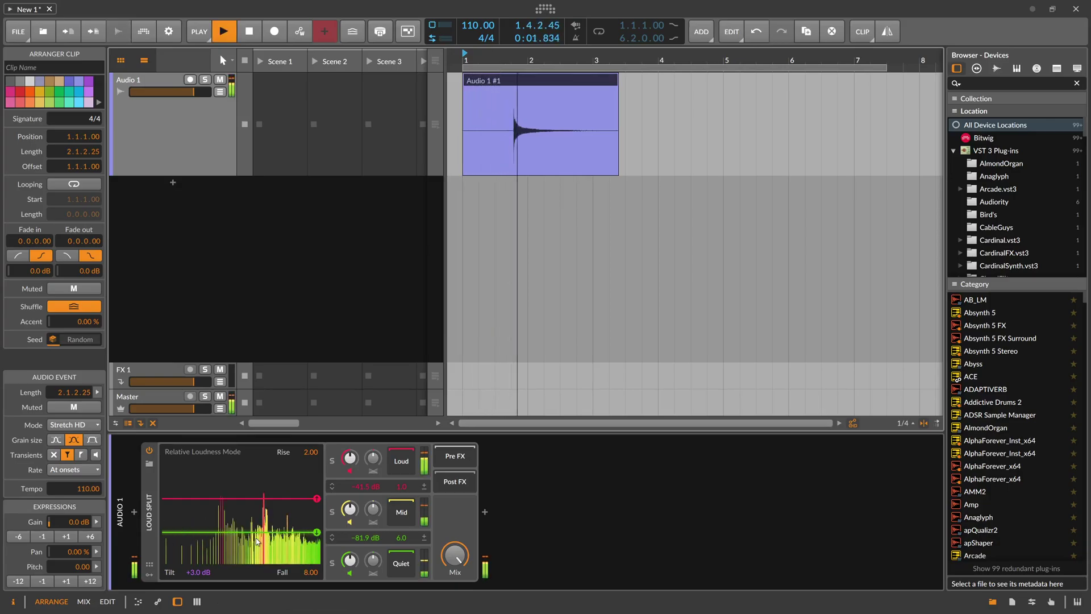
{"action": "key", "text": "space"}
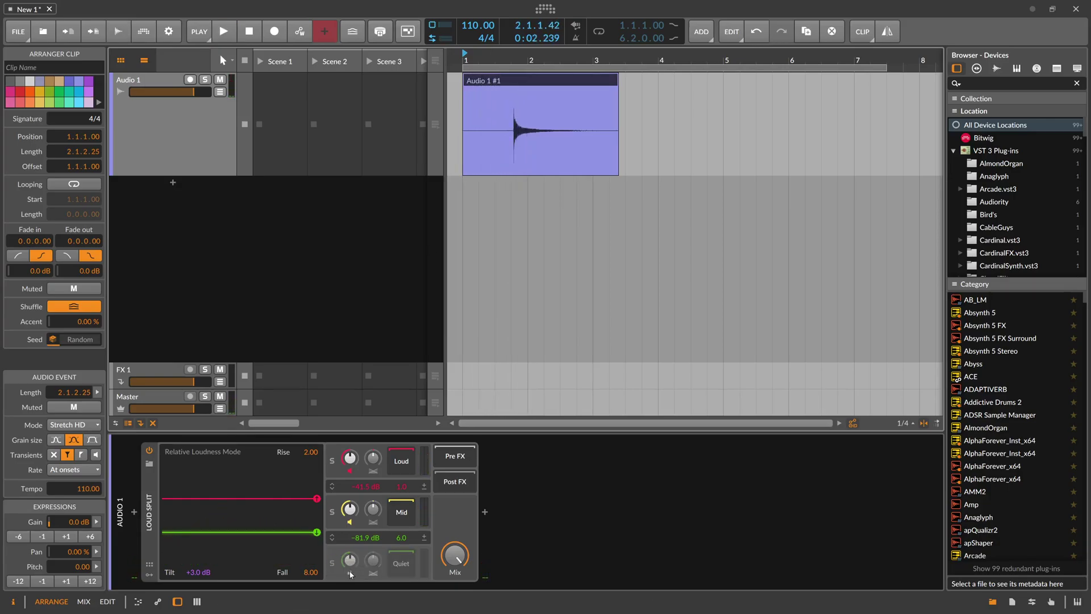
{"action": "key", "text": "space"}
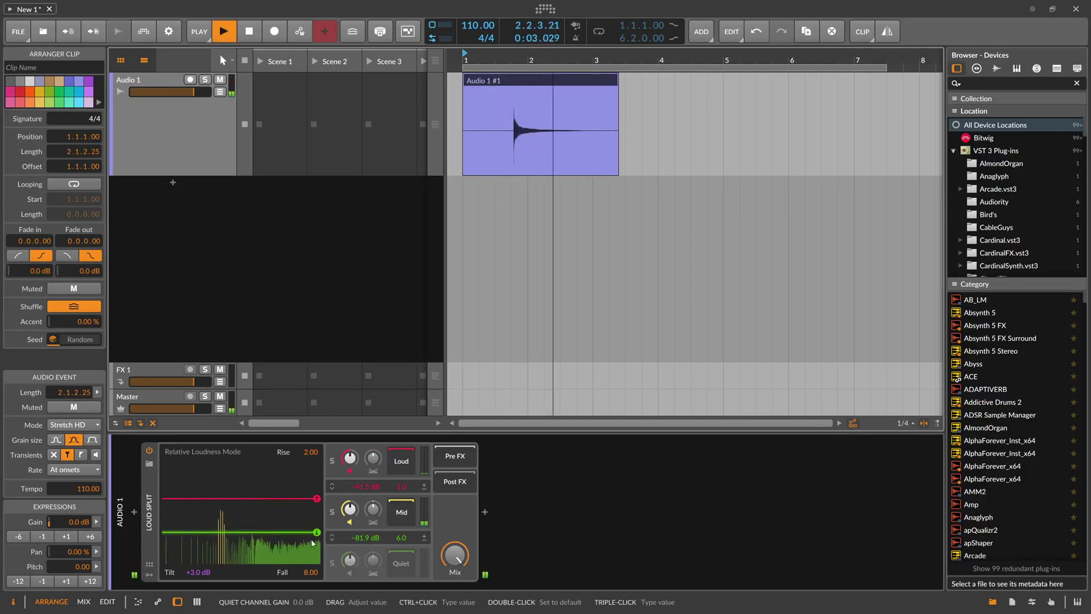
{"action": "key", "text": "space"}
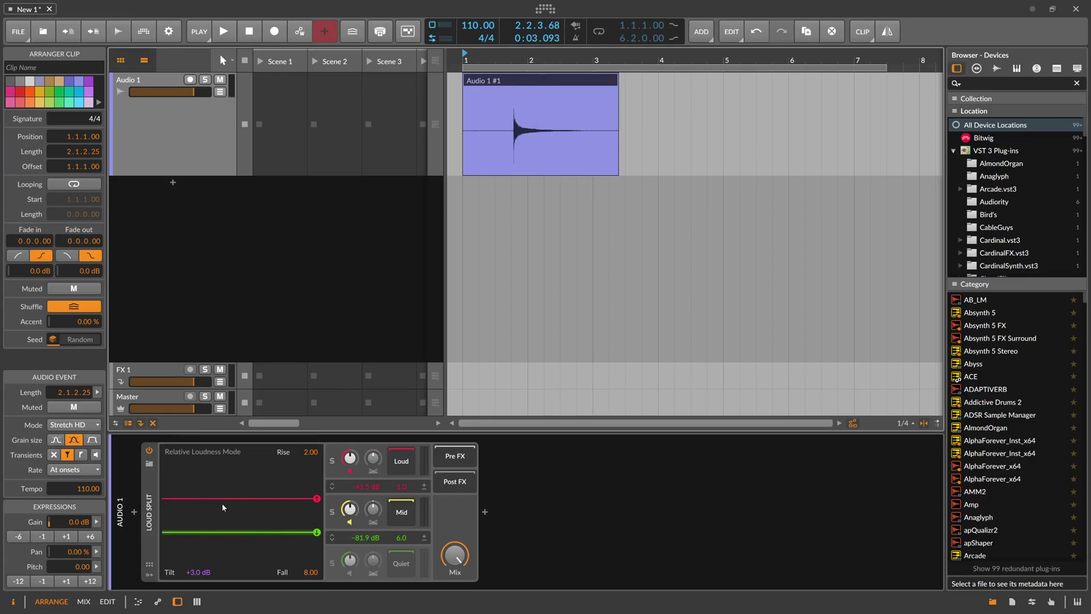
- Collapse Loud Split and insert the Auto Level preset after it in the device chain
{"action": "double_click", "coordinate": [150, 505]}
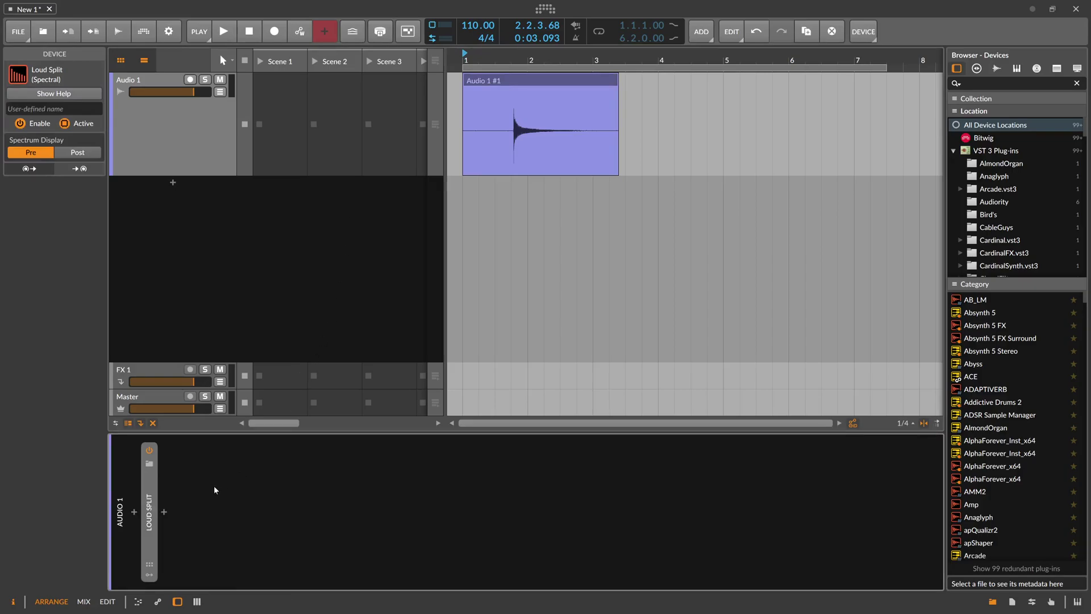
{"action": "left_click", "coordinate": [164, 512]}
{"action": "type", "text": "auto level"}
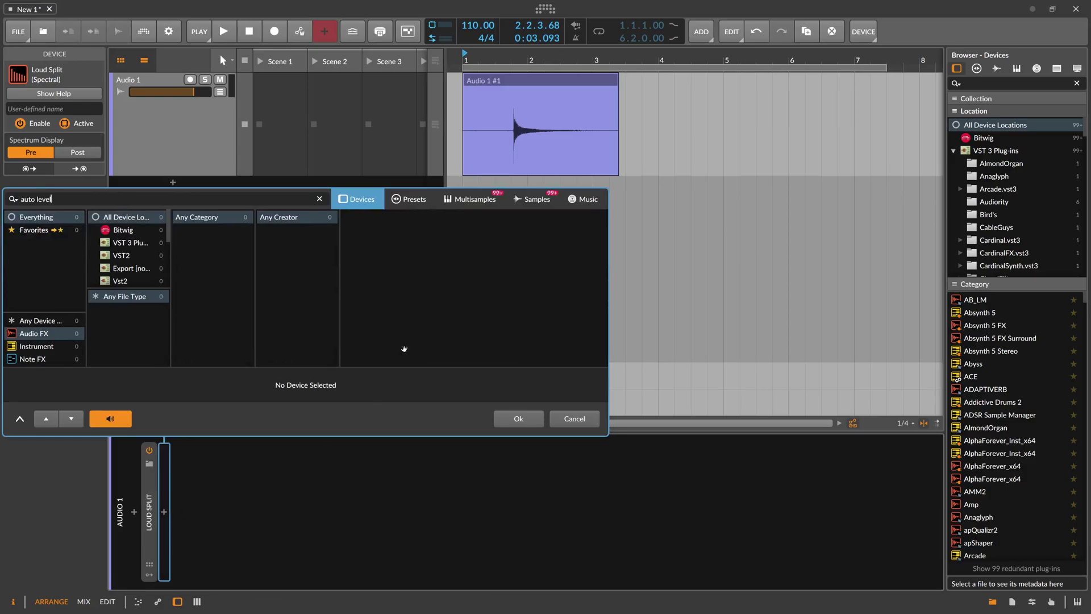
{"action": "left_click", "coordinate": [415, 202]}
{"action": "double_click", "coordinate": [417, 215]}
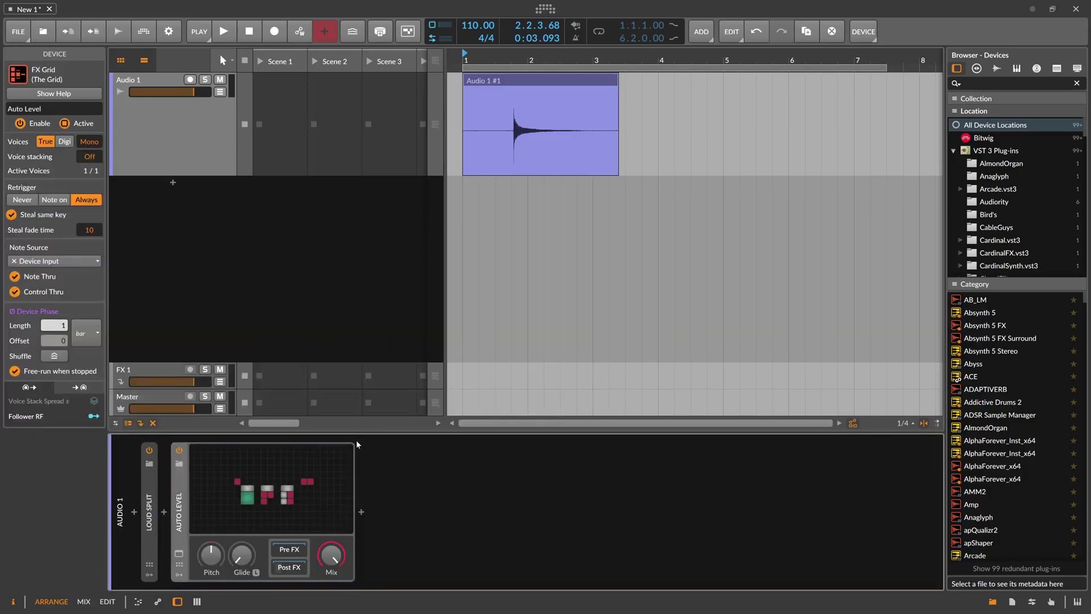
- Open the Auto Level grid patch, examine its Follow, Threshold and Init modules, and close it
{"action": "left_click", "coordinate": [297, 475]}
{"action": "left_click_drag", "start_coordinate": [455, 346], "coordinate": [455, 345]}
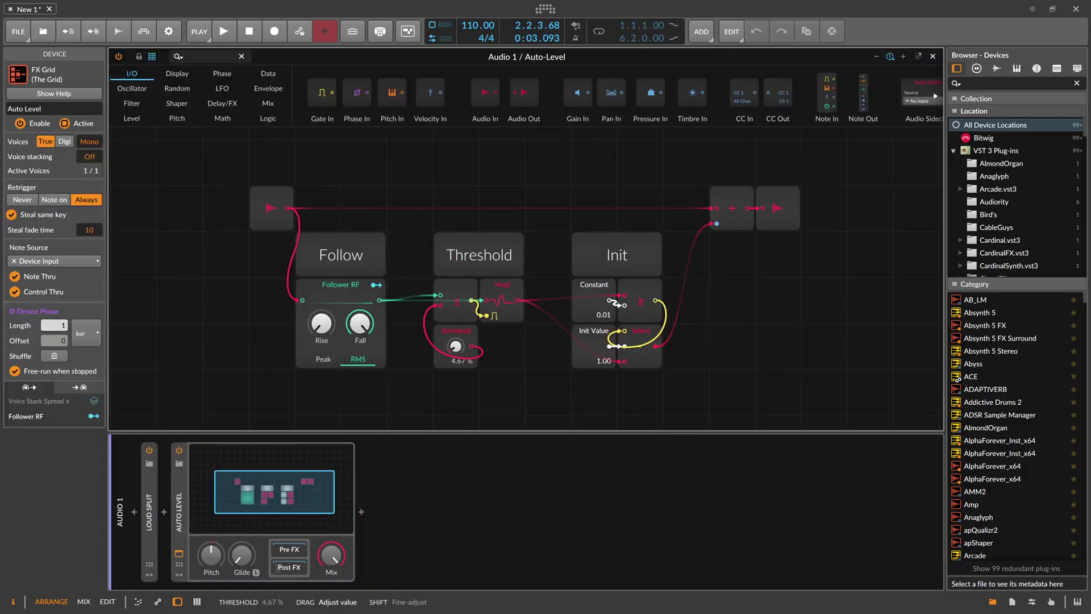
{"action": "left_click", "coordinate": [932, 56]}
- Play the clip through Loud Split and Auto Level, then collapse the Auto Level device
{"action": "key", "text": "space"}
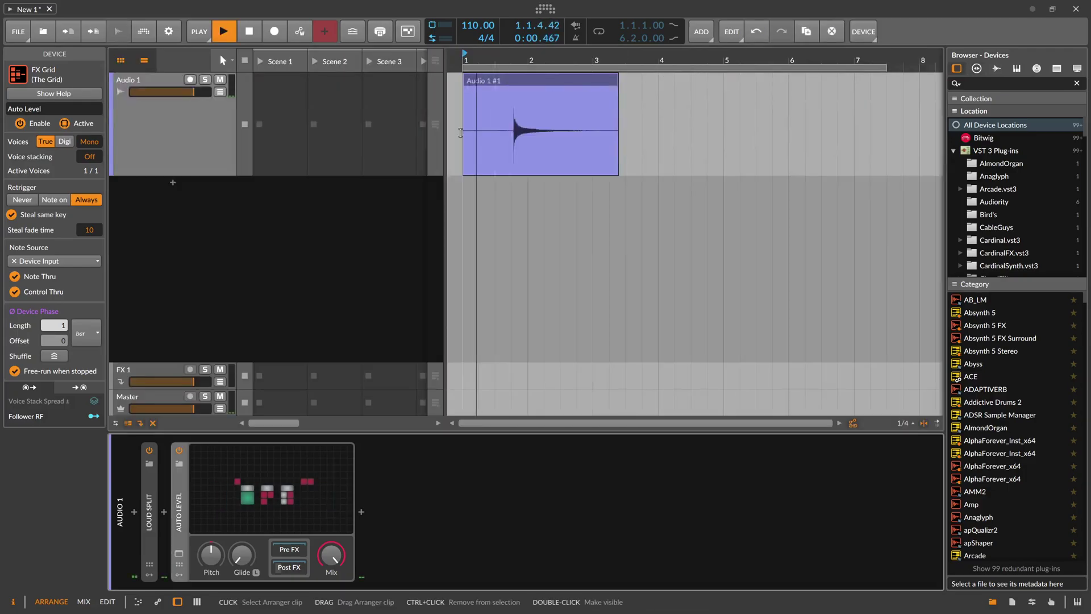
{"action": "left_click", "coordinate": [207, 127]}
{"action": "key", "text": "space"}
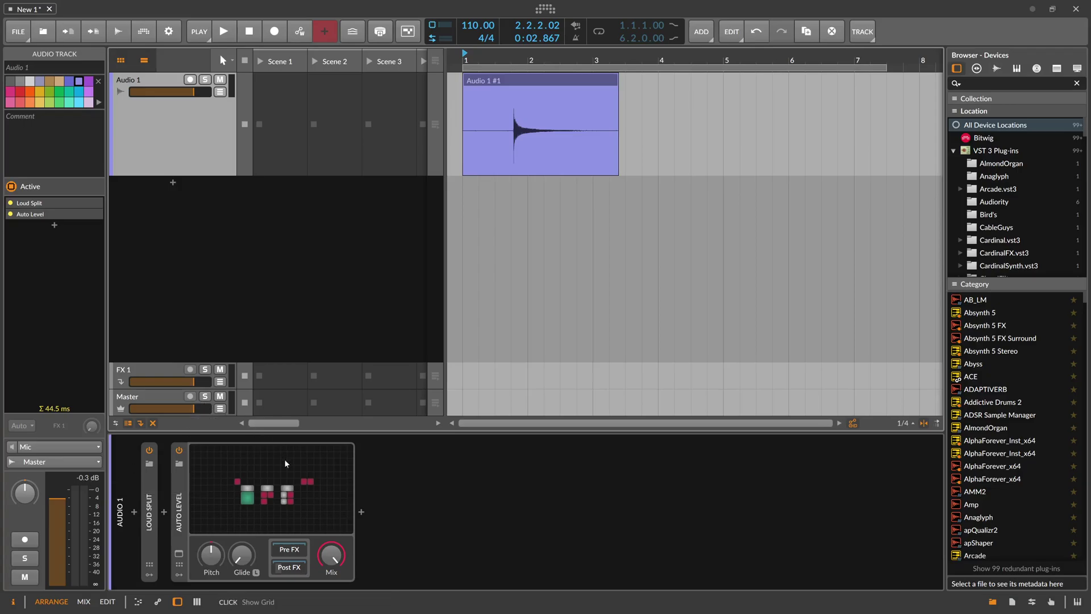
{"action": "key", "text": "space"}
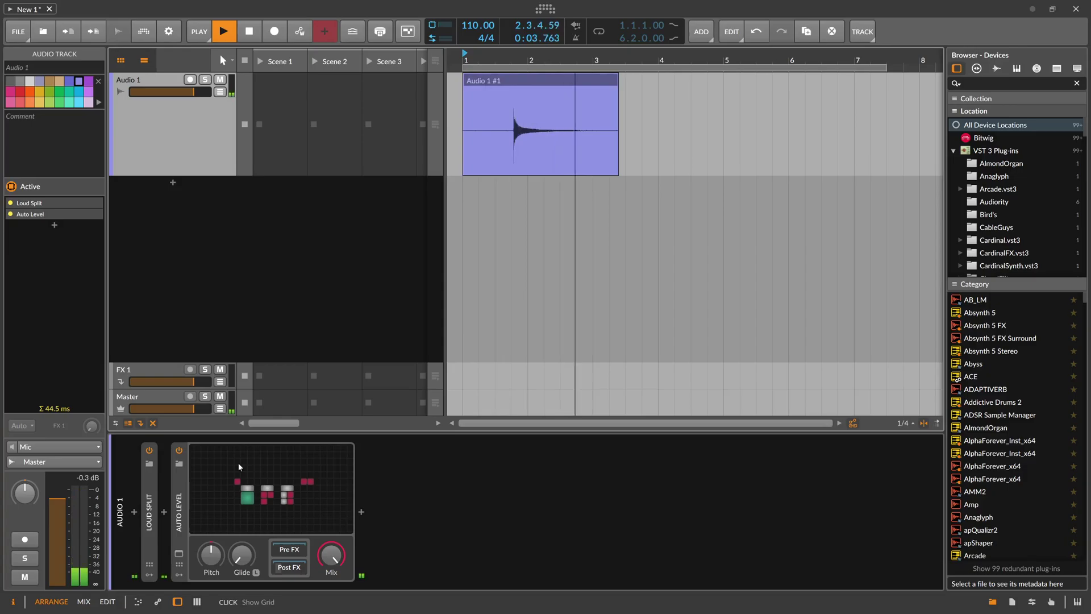
{"action": "key", "text": "space"}
{"action": "double_click", "coordinate": [178, 480]}
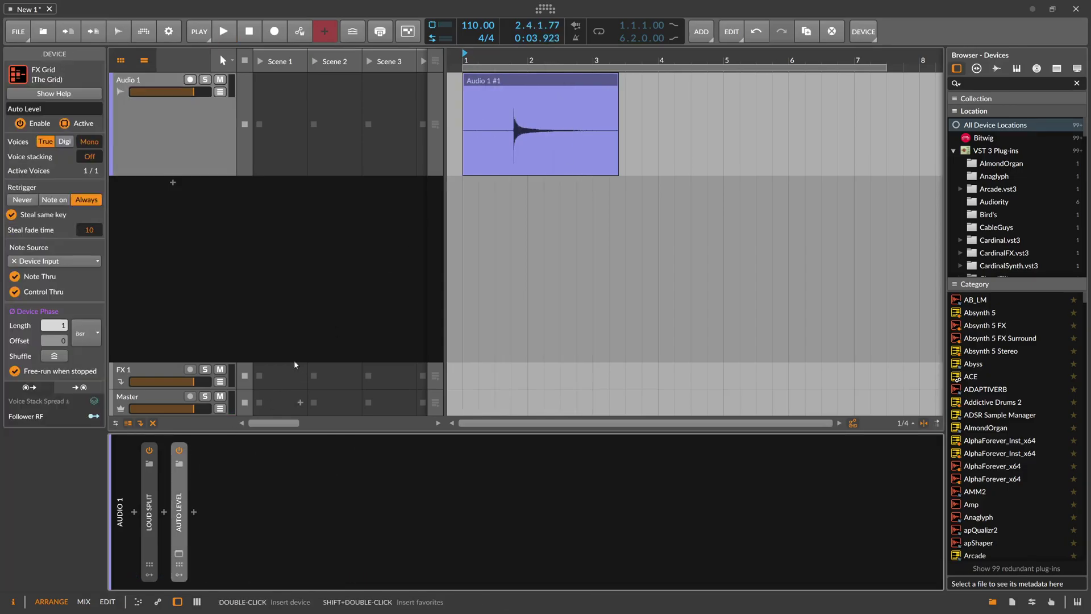
- Try to split the clip at the start of the recorded hit with the Knife tool
{"action": "left_click_drag", "start_coordinate": [510, 57], "coordinate": [526, 131]}
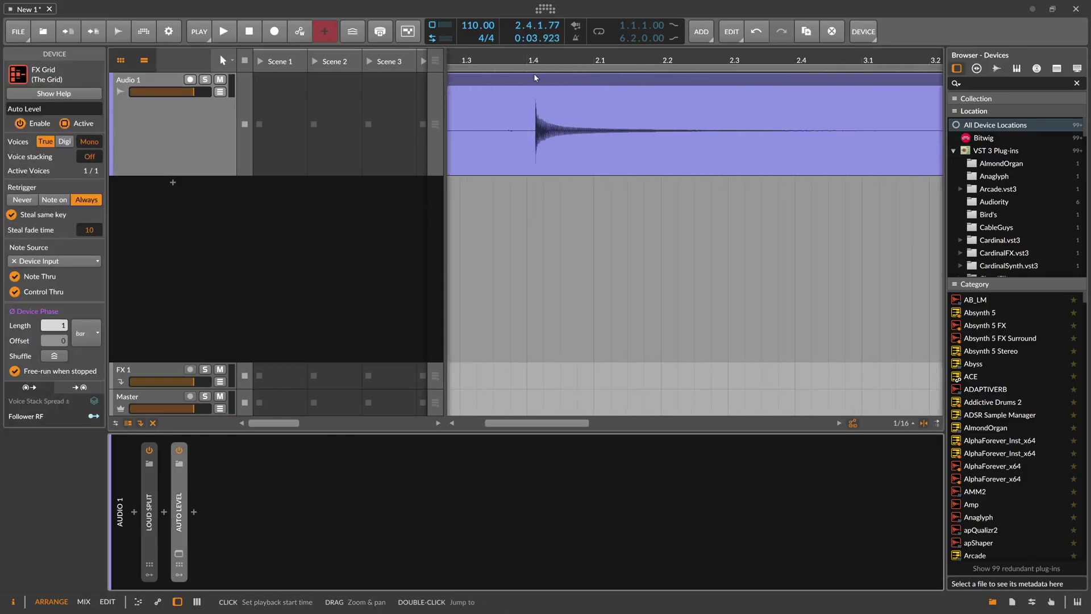
{"action": "left_click", "coordinate": [538, 126]}
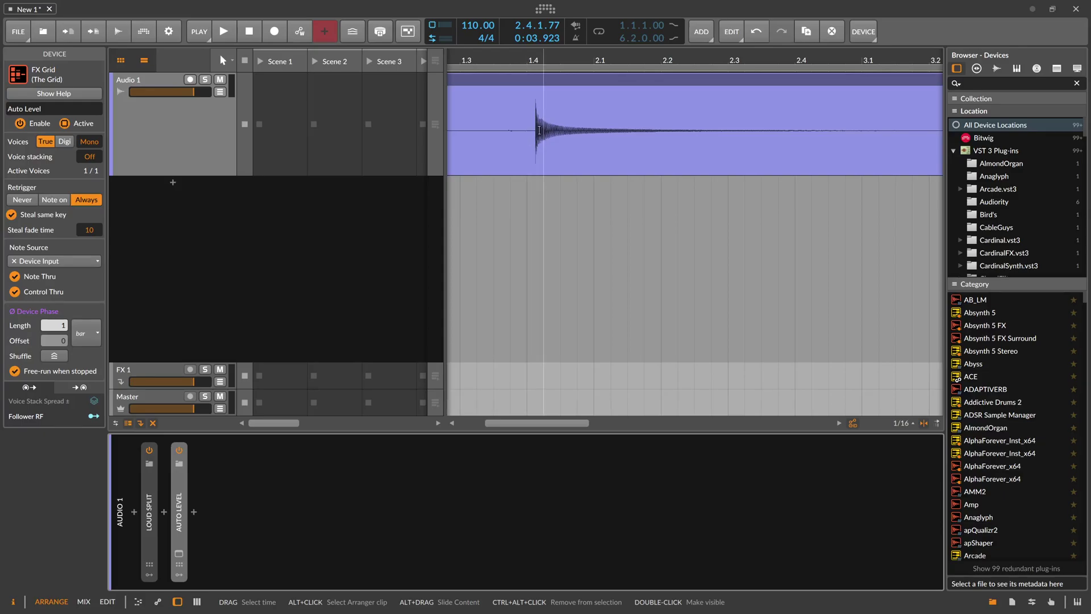
{"action": "key", "text": "2"}
{"action": "key", "text": "1"}
{"action": "key", "text": "2"}
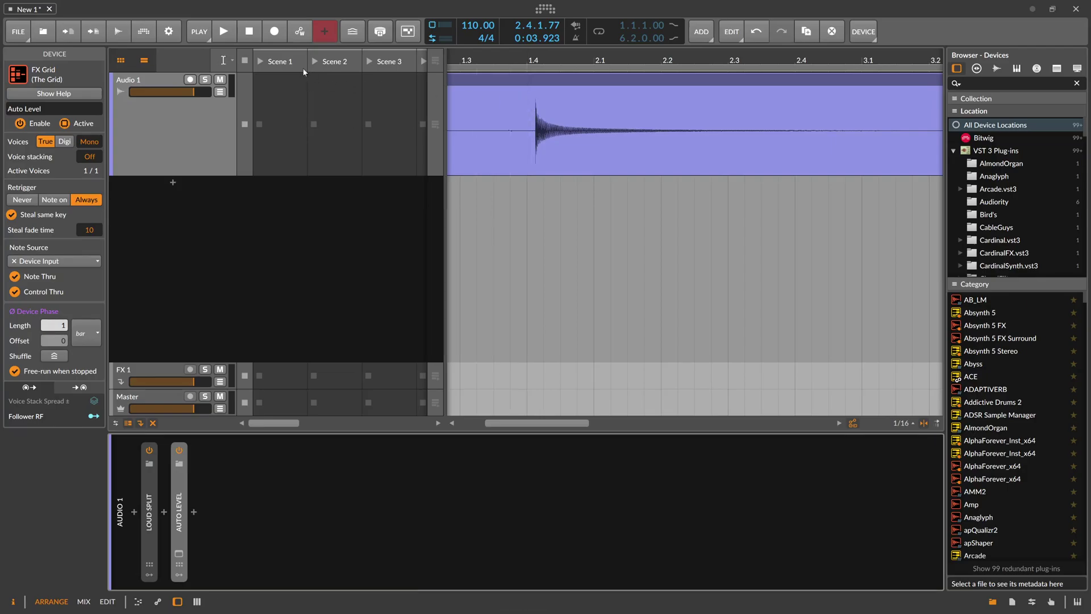
{"action": "key", "text": "1"}
{"action": "key", "text": "3"}
{"action": "key", "text": "4"}
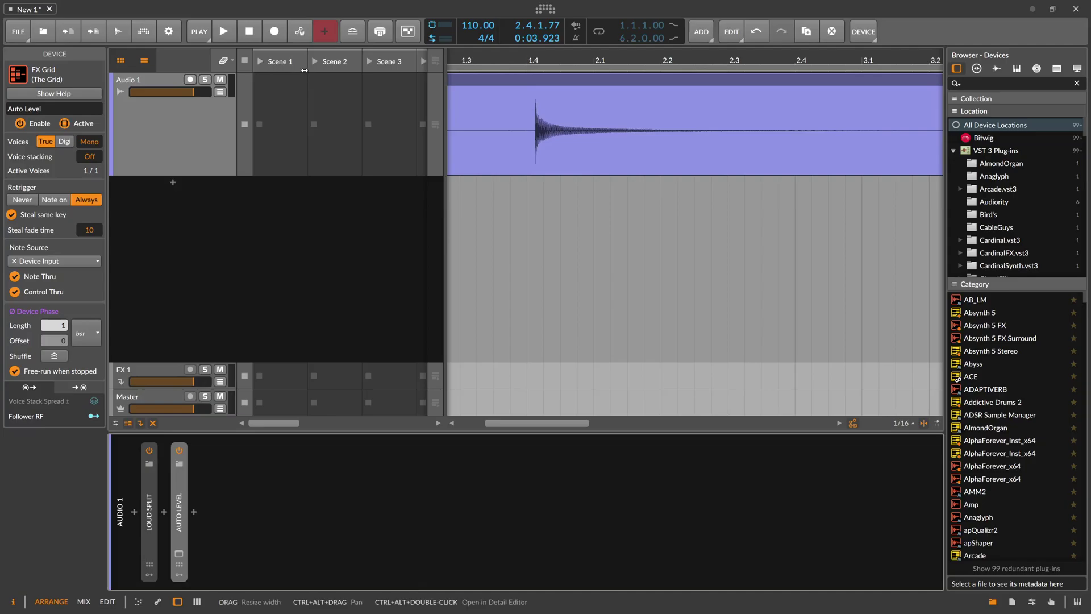
{"action": "key", "text": "5"}
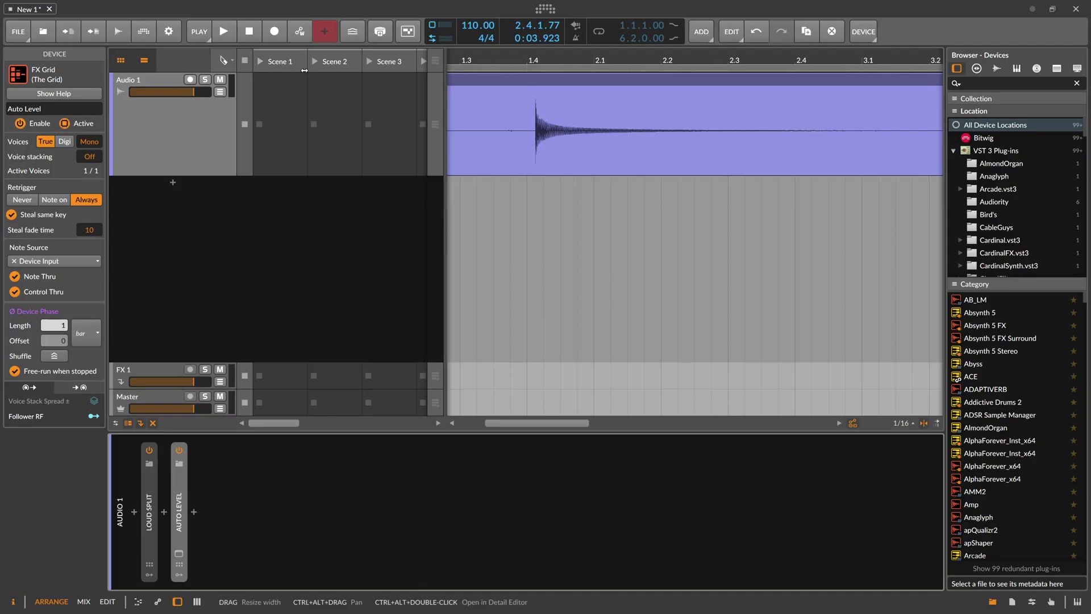
{"action": "left_click", "coordinate": [535, 141]}
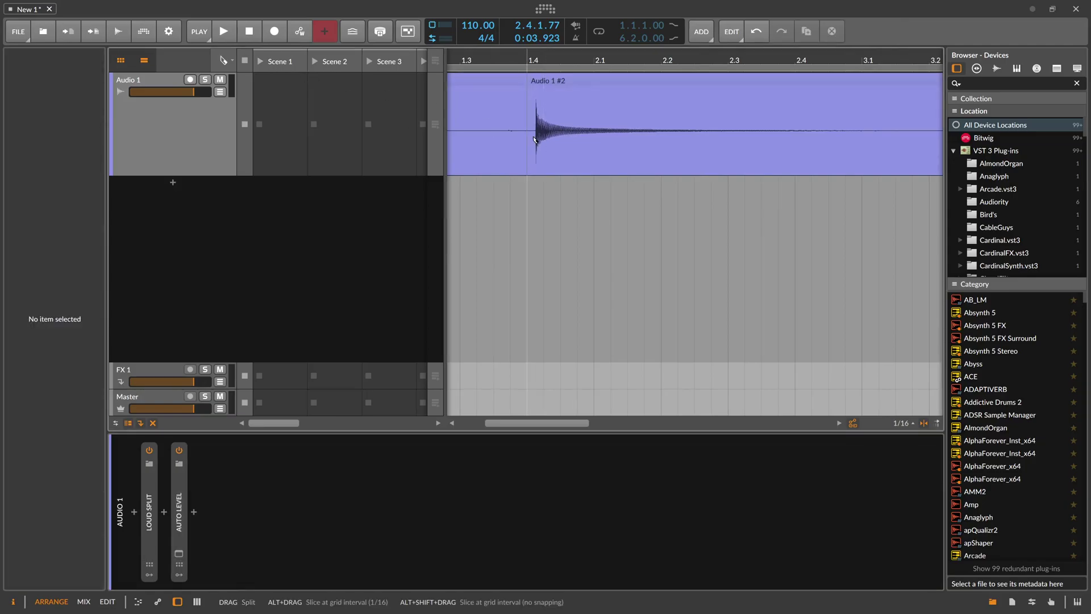
{"action": "key", "text": "ctrl+z"}
{"action": "key", "text": "1"}
- Examine the onset of the hit in the clip's detail editor, then return to the device chain
{"action": "scroll", "coordinate": [537, 100], "scroll_direction": "down", "scroll_amount": 6}
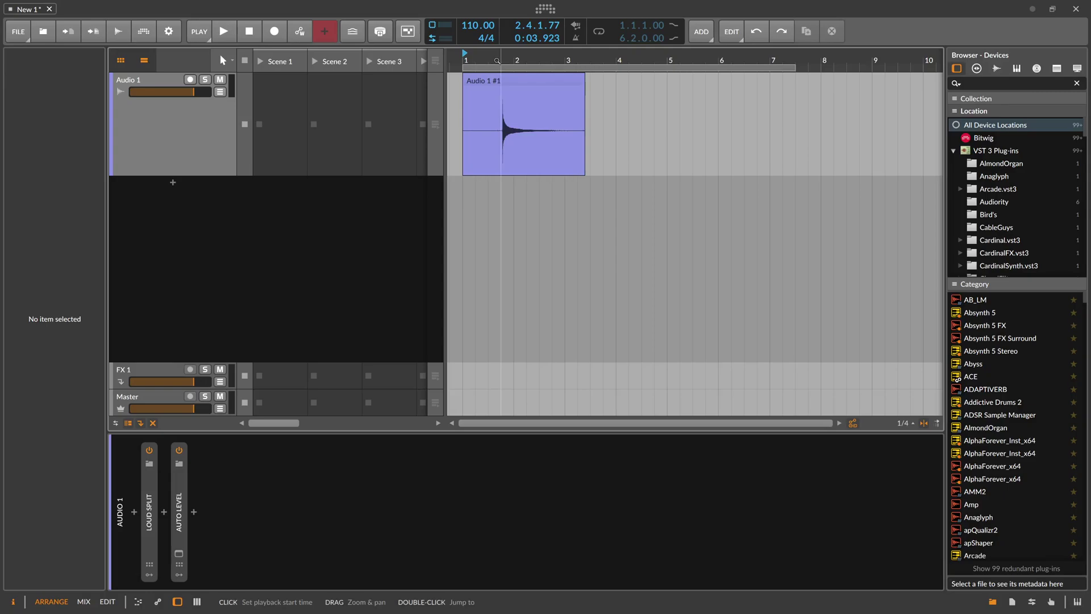
{"action": "scroll", "coordinate": [540, 60], "scroll_direction": "up", "scroll_amount": 3}
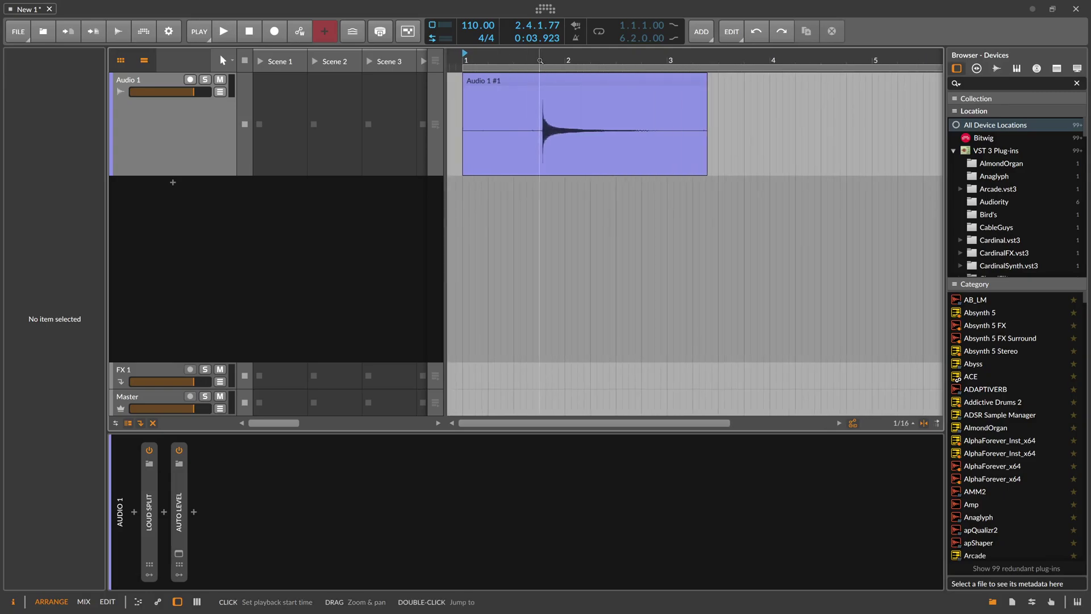
{"action": "double_click", "coordinate": [541, 80]}
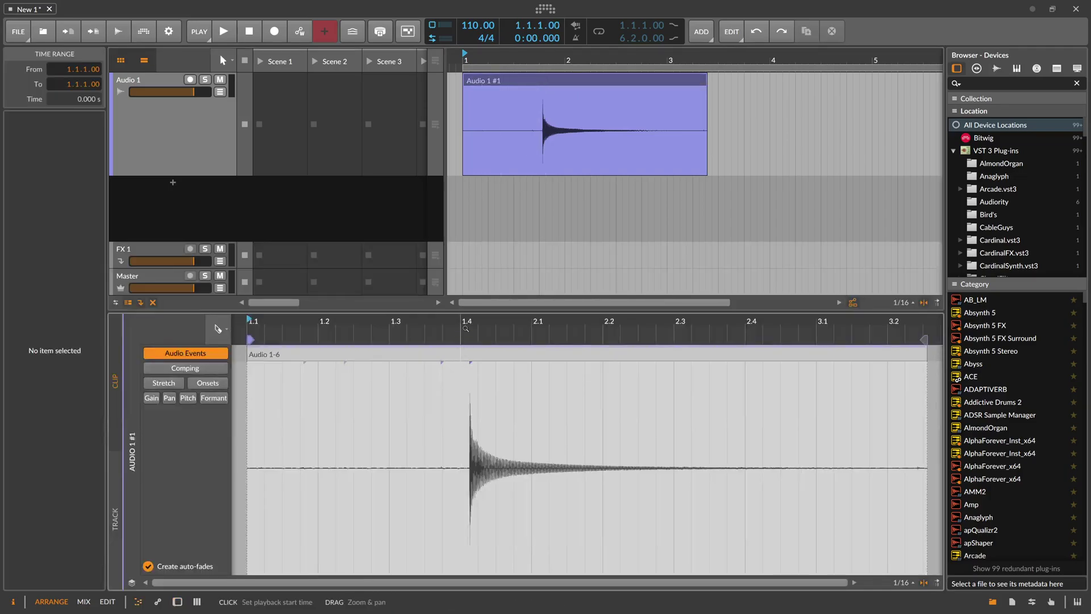
{"action": "left_click_drag", "start_coordinate": [466, 330], "coordinate": [509, 363]}
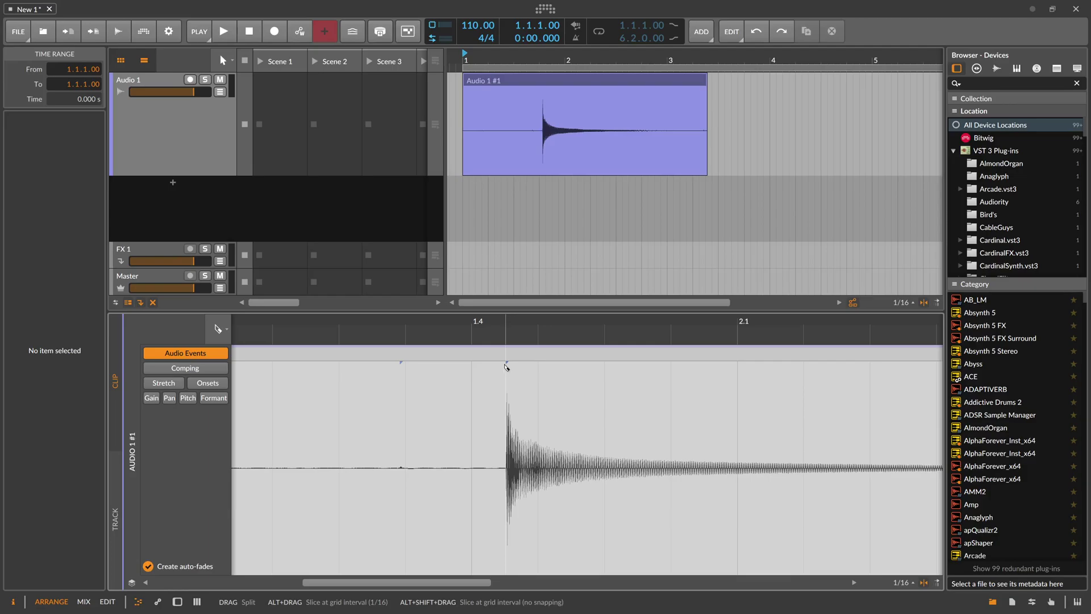
{"action": "left_click_drag", "start_coordinate": [493, 337], "coordinate": [478, 319]}
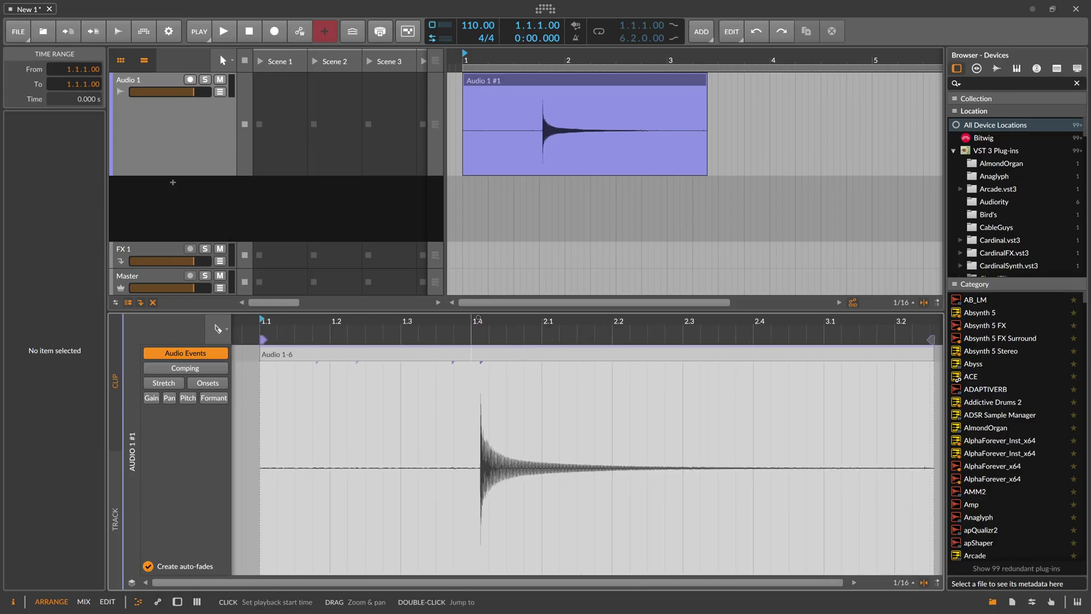
{"action": "key", "text": "d"}
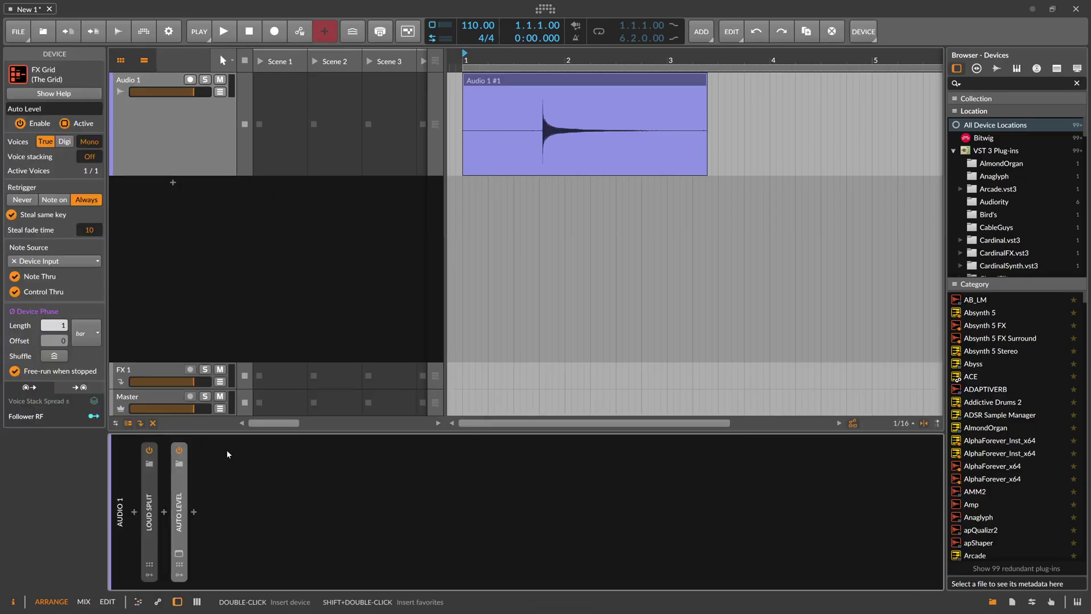
- Add an empty FX Grid device after Auto Level and open its patch for editing
{"action": "left_click", "coordinate": [198, 510]}
{"action": "type", "text": "fx grid"}
{"action": "key", "text": "Down"}
{"action": "key", "text": "Return"}
{"action": "left_click", "coordinate": [278, 505]}
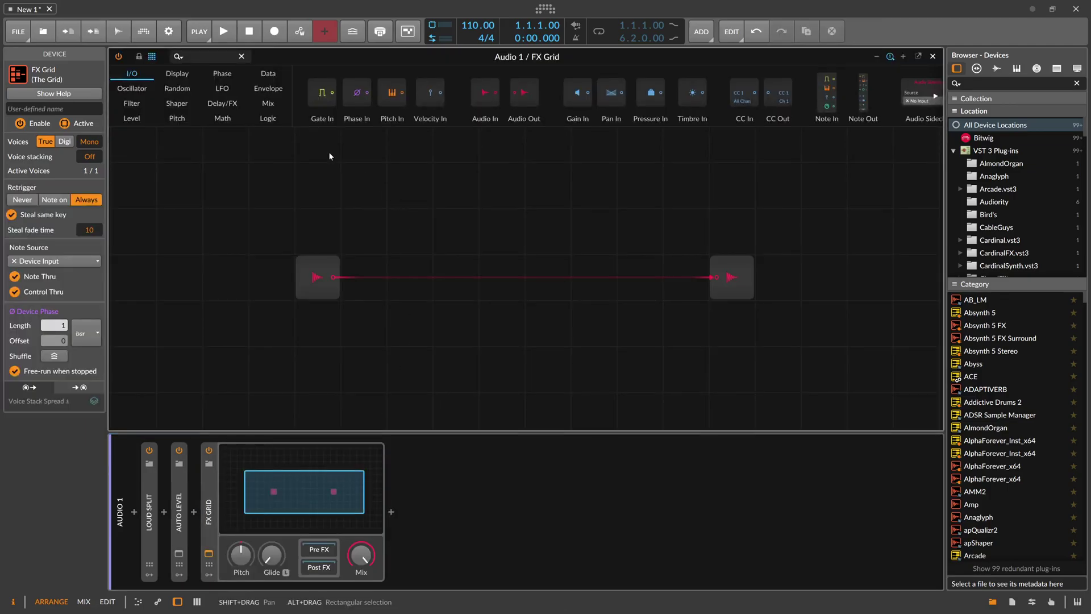
- Add a Recorder module above the signal path and move the audio input module further away from it
{"action": "type", "text": "rec"}
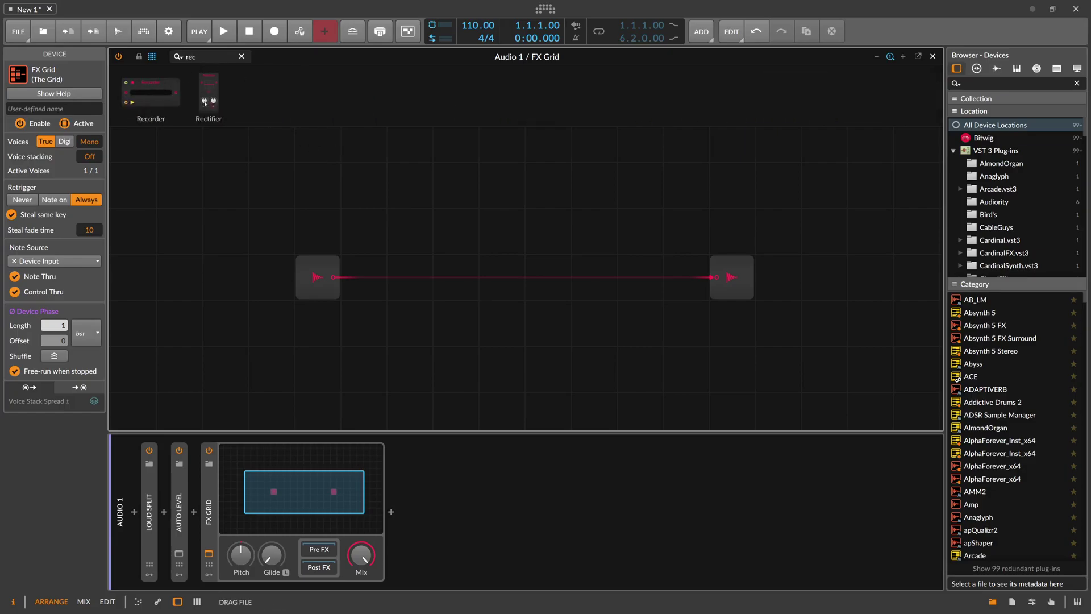
{"action": "left_click_drag", "start_coordinate": [151, 91], "coordinate": [511, 216]}
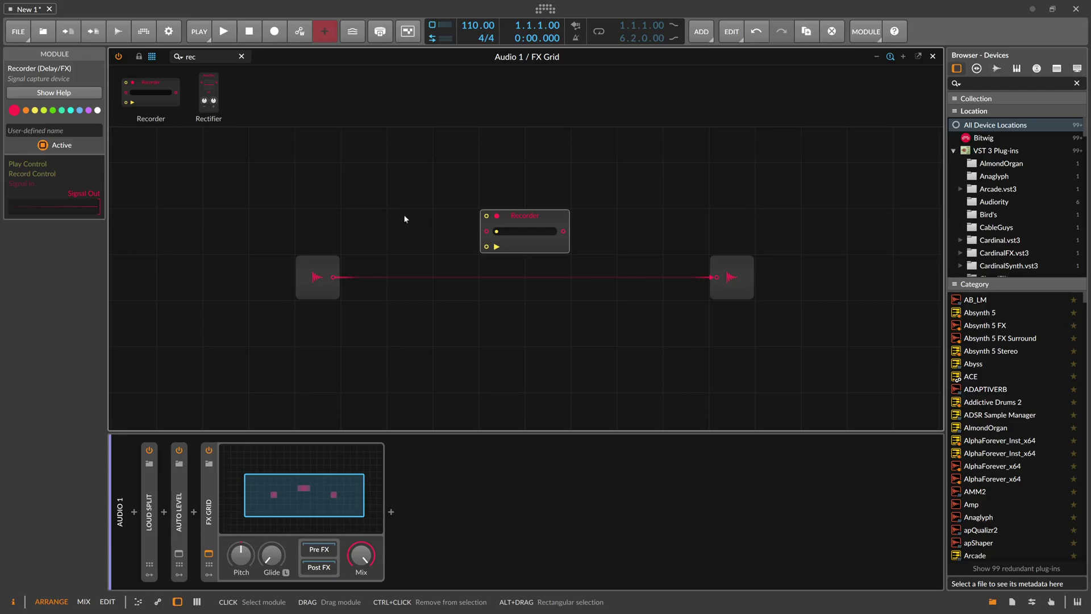
{"action": "left_click_drag", "start_coordinate": [316, 268], "coordinate": [224, 268]}
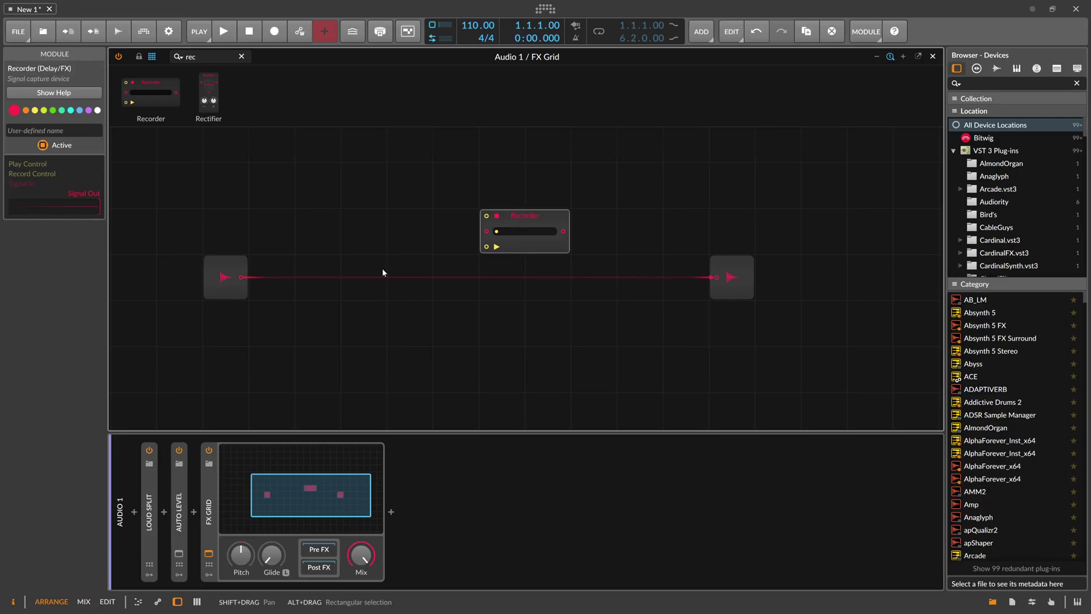
- Add a Follower RF module fed by the audio input and reduce its Rise and Fall times while the clip plays
{"action": "left_click_drag", "start_coordinate": [202, 57], "coordinate": [166, 65]}
{"action": "key", "text": "BackSpace"}
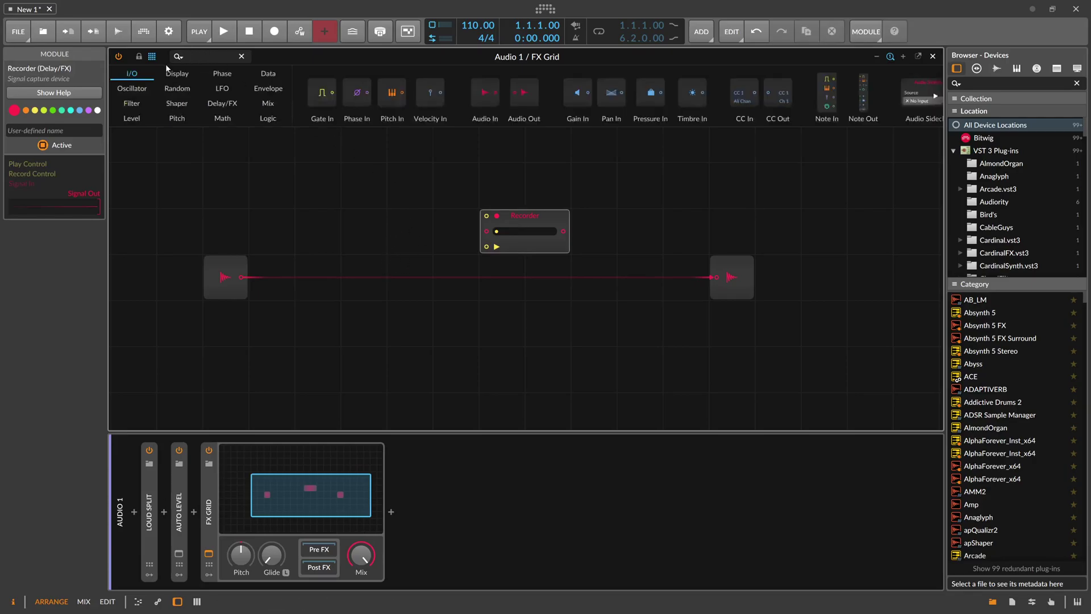
{"action": "type", "text": "fol"}
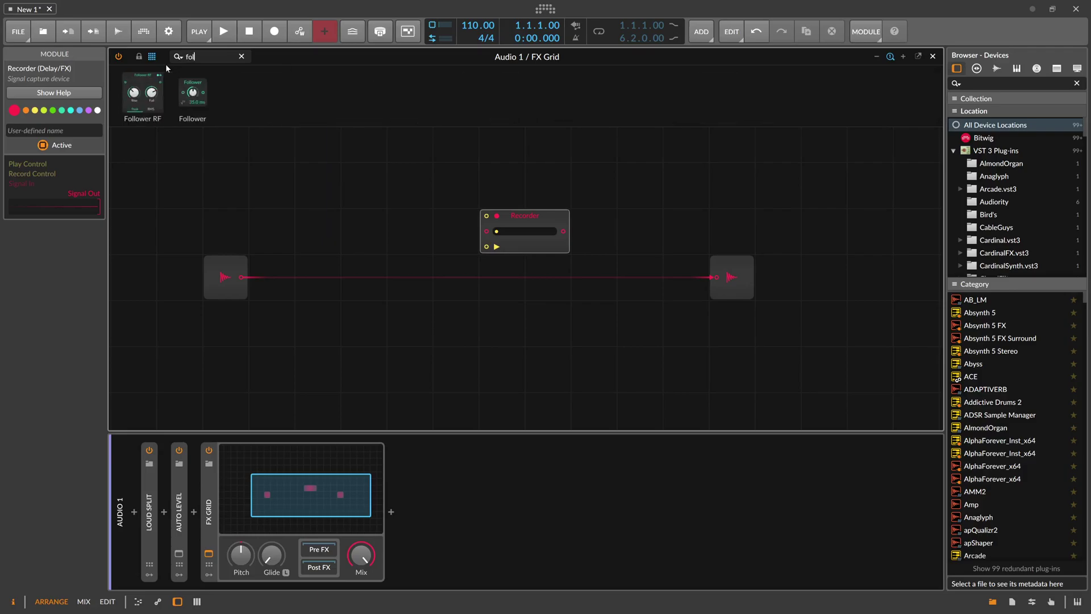
{"action": "left_click_drag", "start_coordinate": [155, 119], "coordinate": [277, 293]}
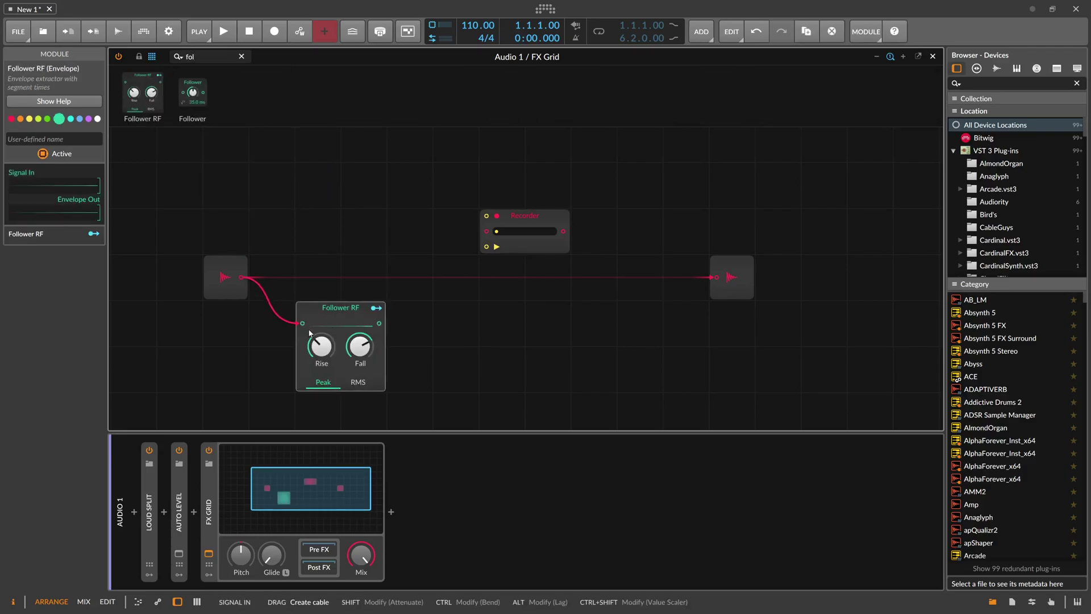
{"action": "key", "text": "space"}
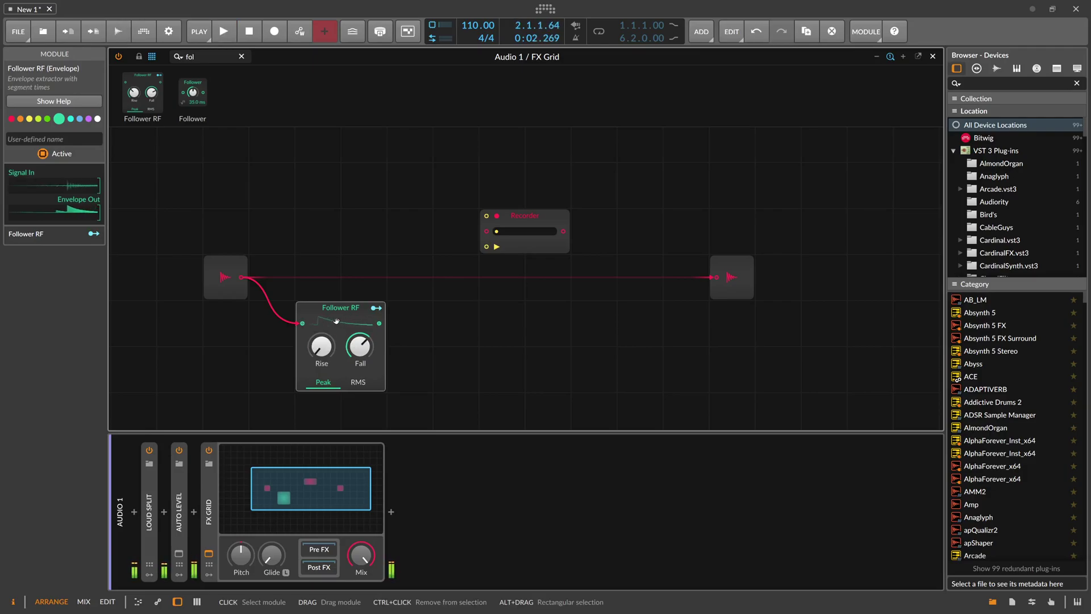
- Play the clip in the arrangement and again in the FX Grid patch to compare the hit with the follower's envelope
{"action": "left_click", "coordinate": [932, 56]}
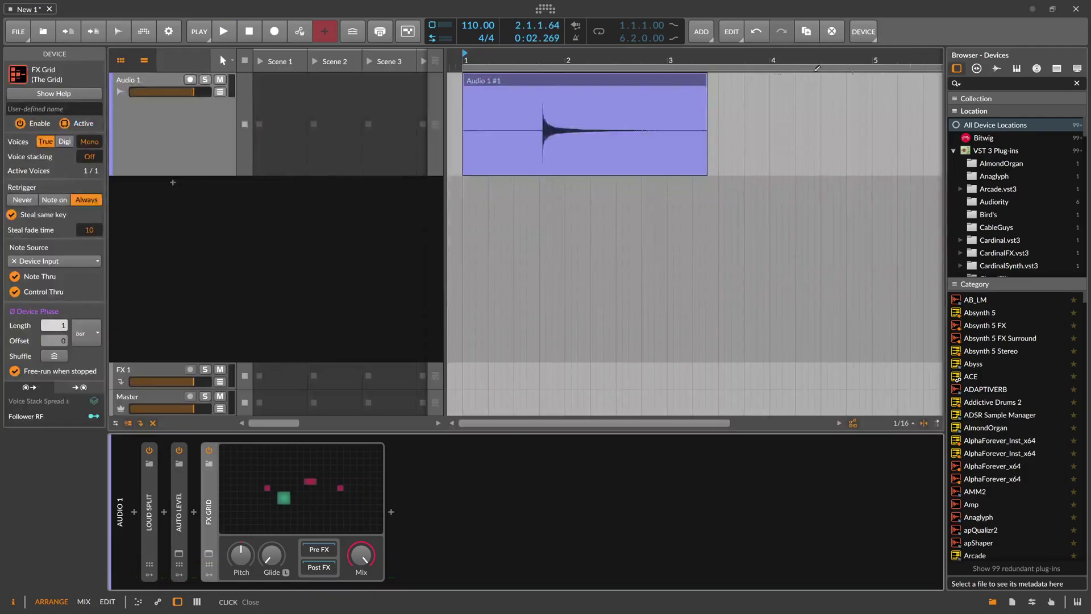
{"action": "key", "text": "space"}
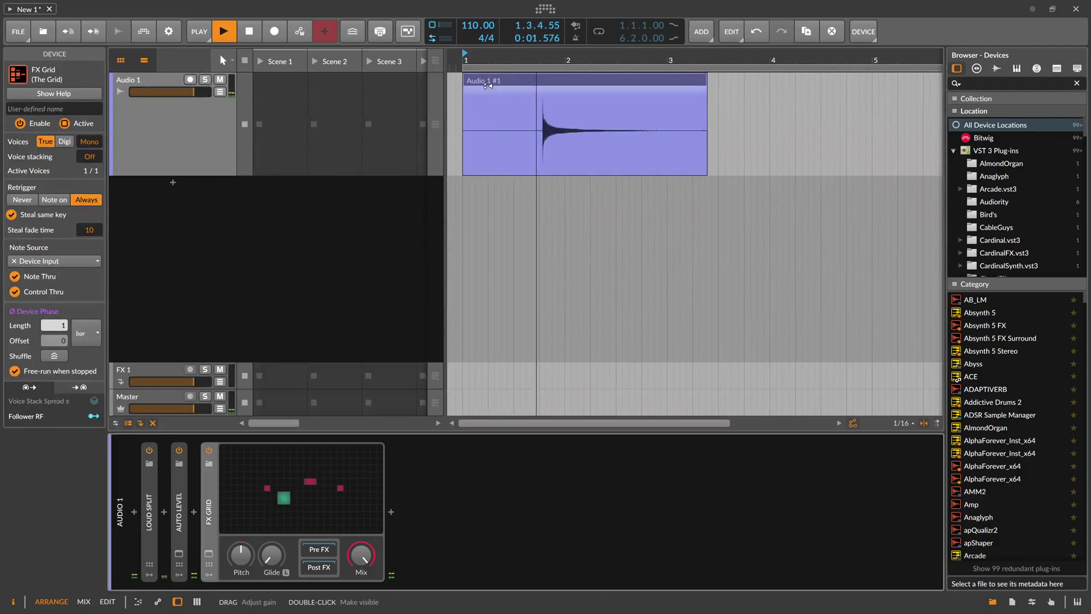
{"action": "key", "text": "space"}
{"action": "left_click", "coordinate": [352, 478]}
{"action": "key", "text": "space"}
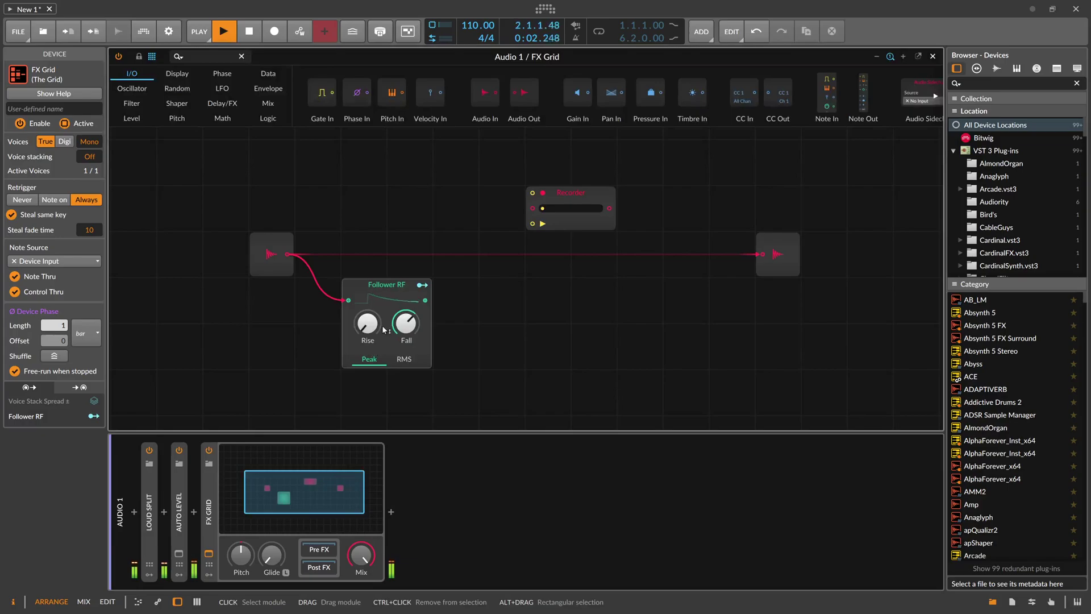
{"action": "key", "text": "space"}
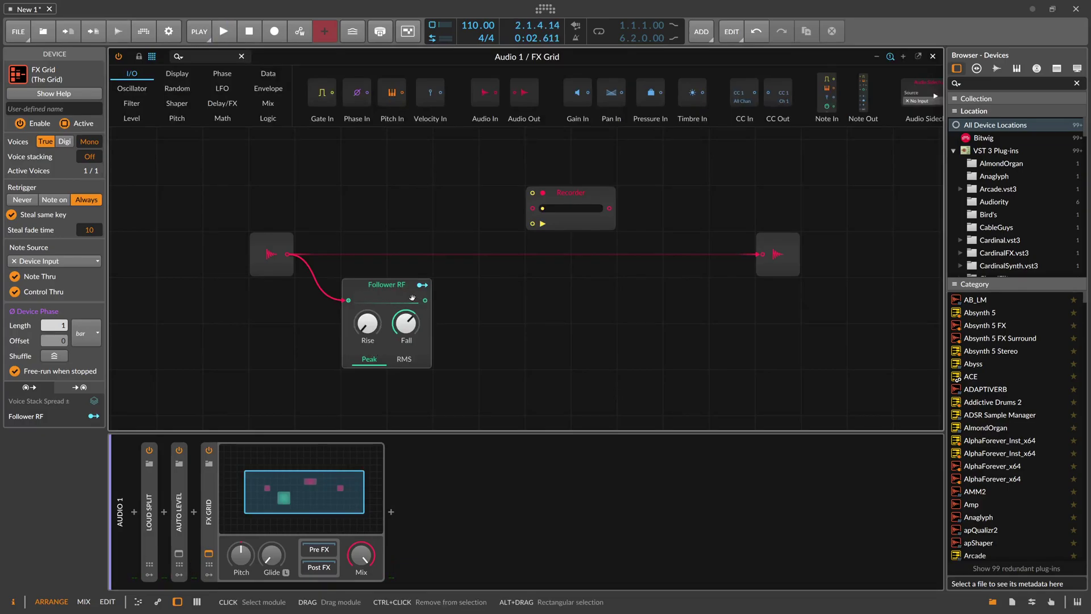
- Connect the Follower RF envelope to the Recorder's record control and test the trigger by playing the clip
{"action": "left_click_drag", "start_coordinate": [426, 300], "coordinate": [532, 192]}
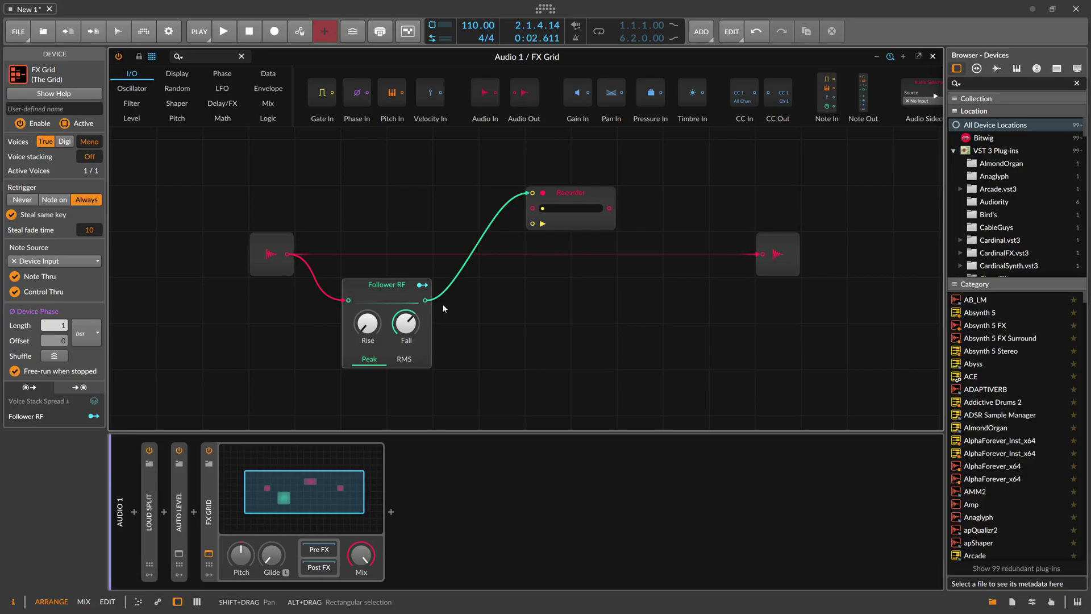
{"action": "key", "text": "space"}
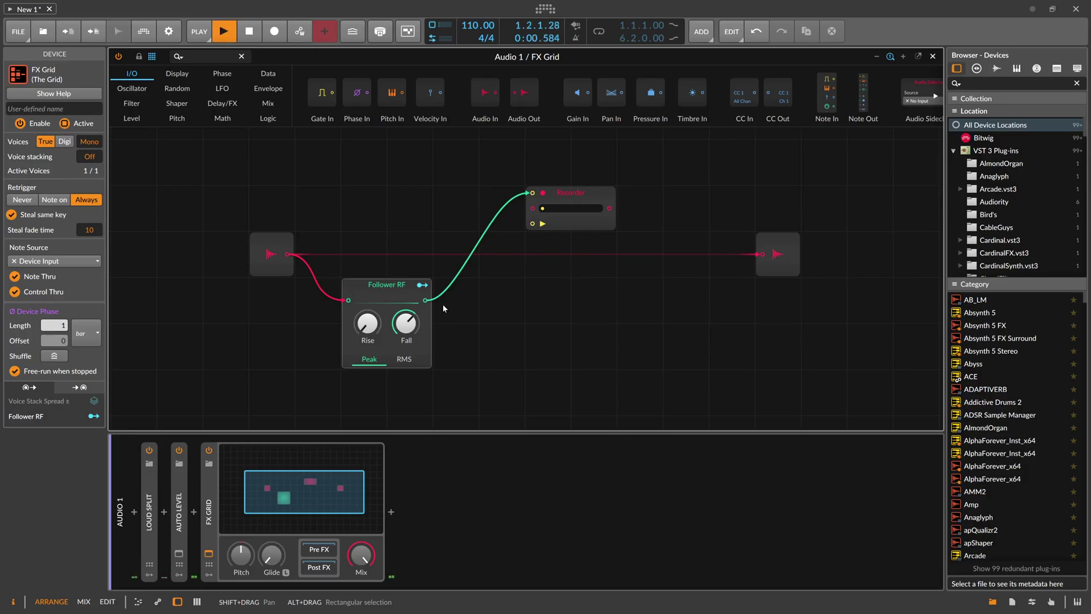
{"action": "key", "text": "space"}
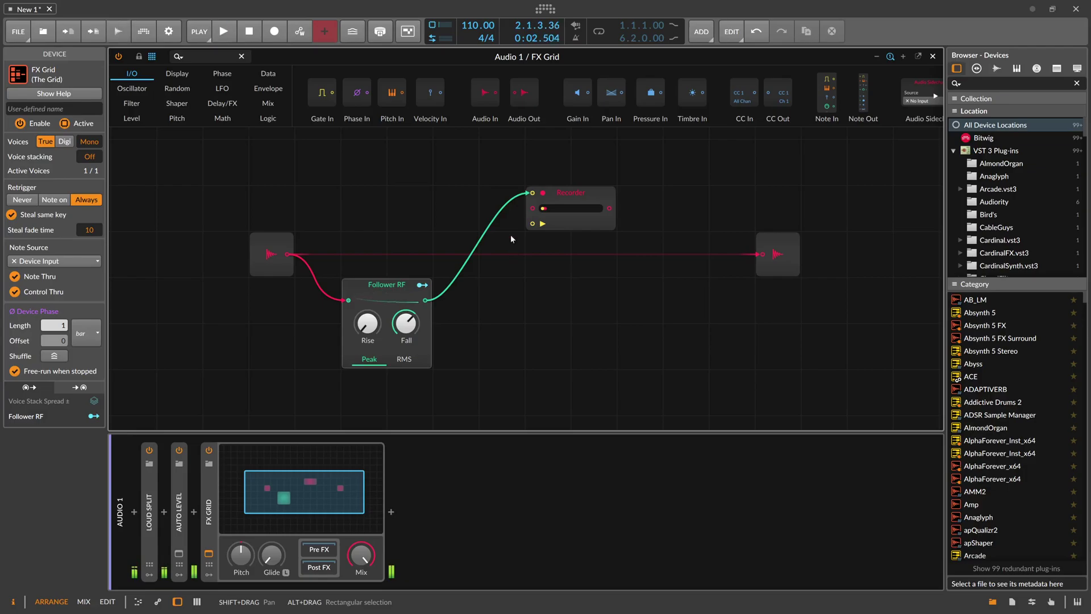
{"action": "left_click", "coordinate": [387, 293]}
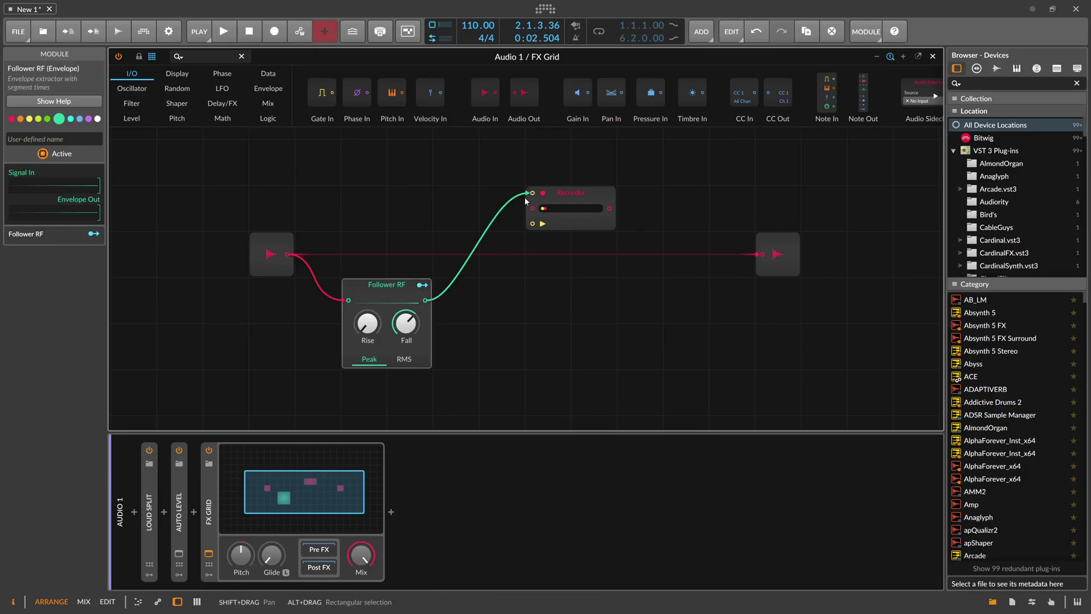
{"action": "key", "text": "space"}
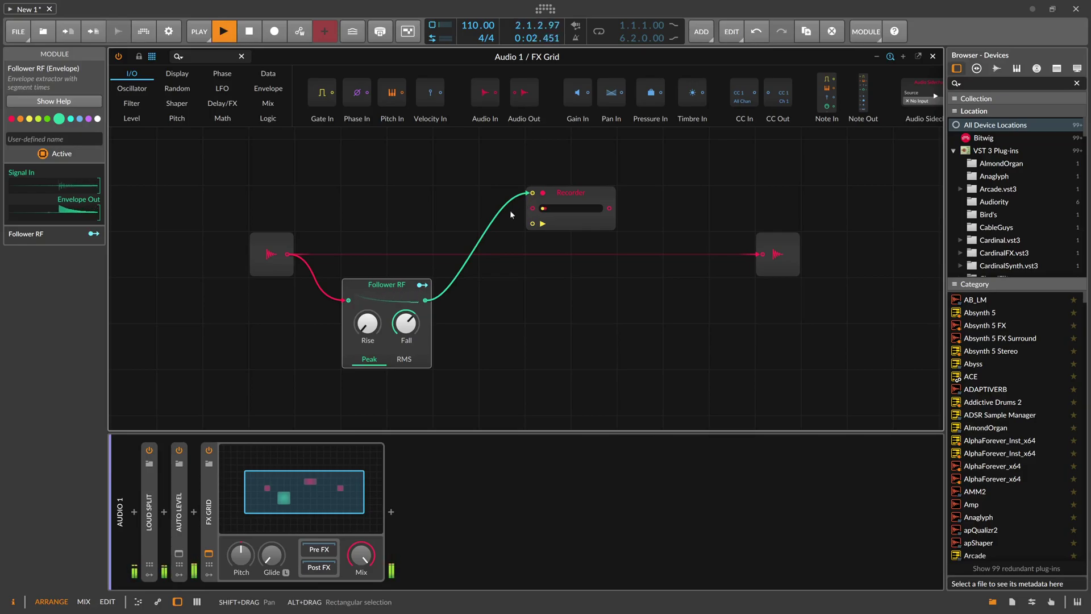
{"action": "key", "text": "space"}
- Insert a Latch before the Recorder's record control, route the follower's envelope to its set input and test it with the clip
{"action": "left_click", "coordinate": [210, 58]}
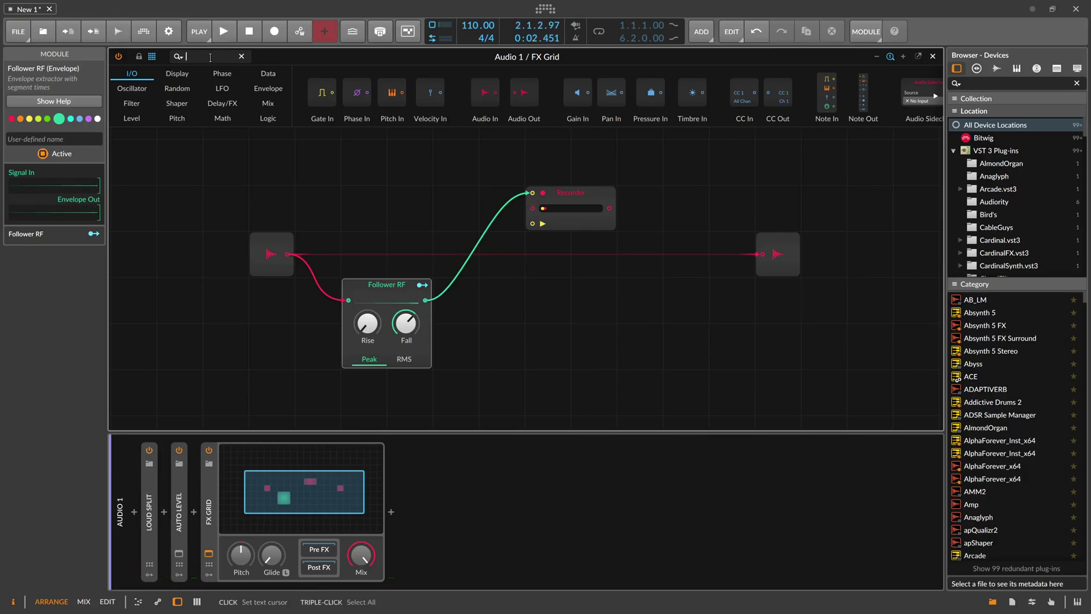
{"action": "type", "text": "l"}
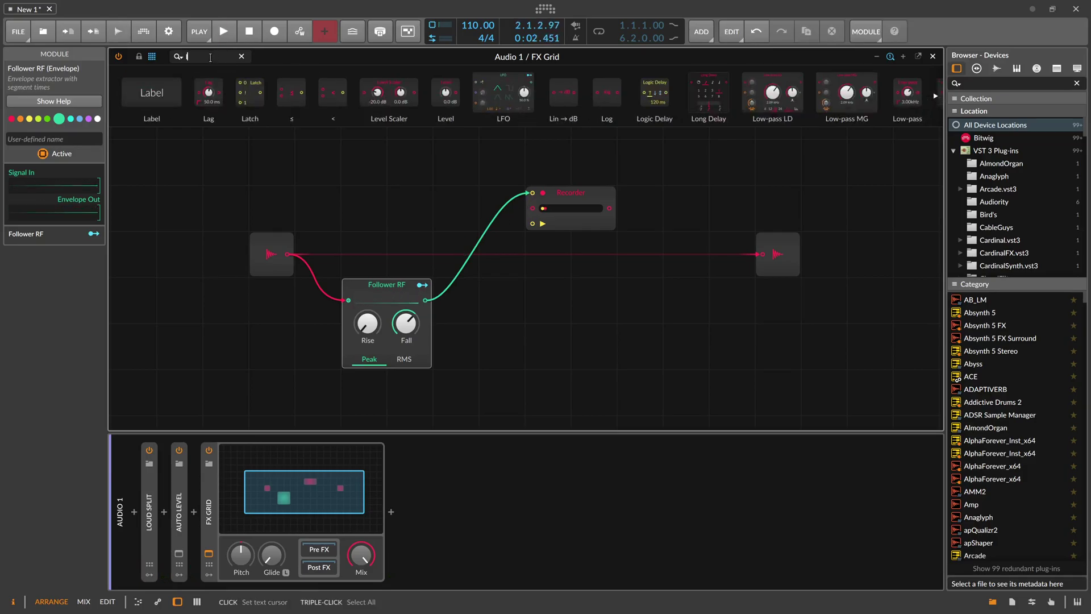
{"action": "type", "text": "at"}
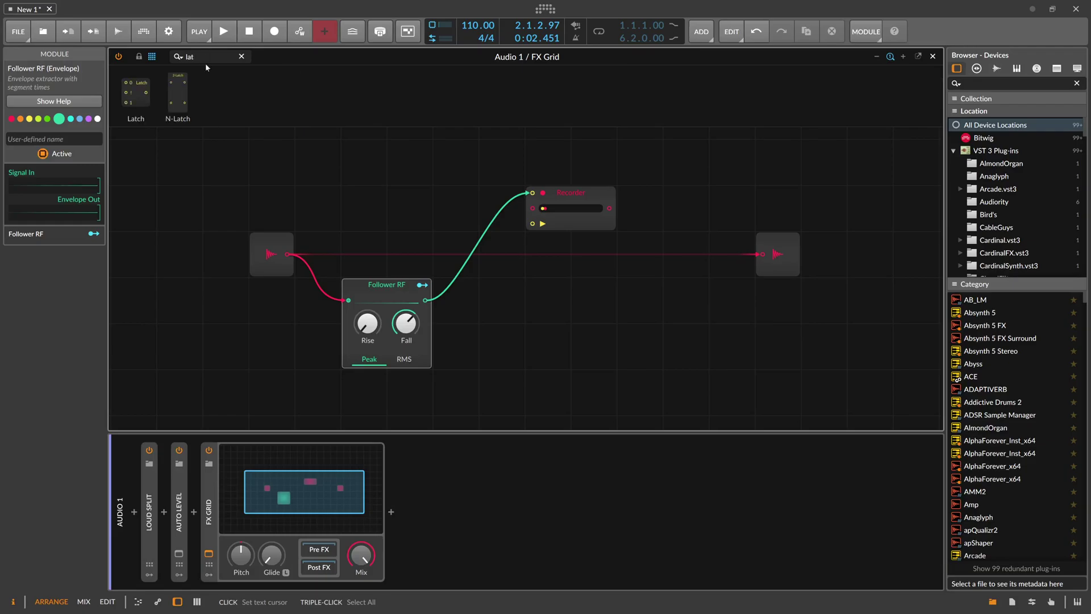
{"action": "left_click_drag", "start_coordinate": [233, 118], "coordinate": [488, 195]}
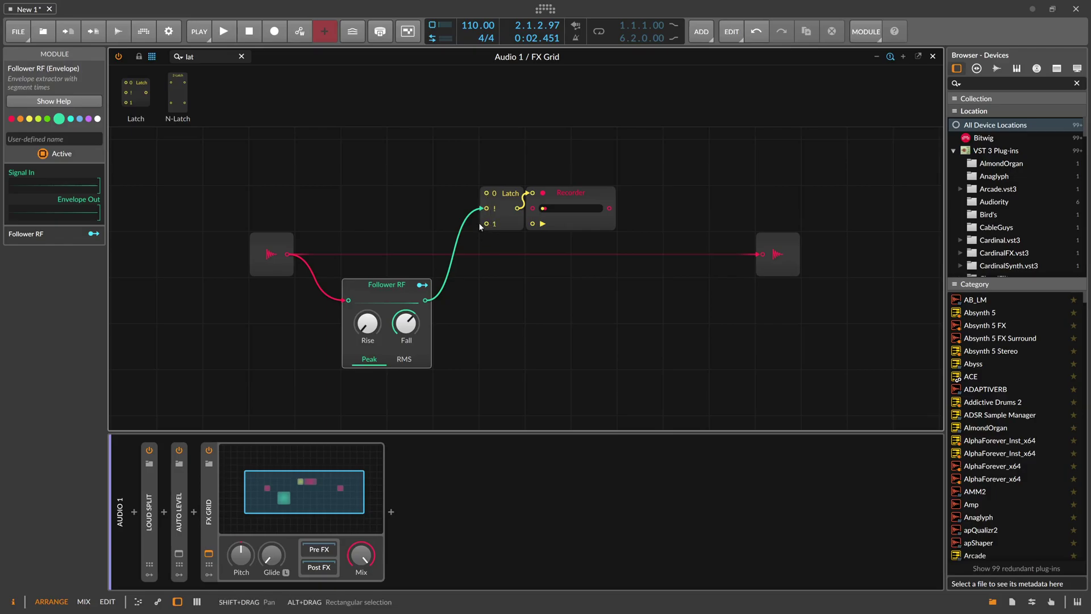
{"action": "left_click_drag", "start_coordinate": [425, 299], "coordinate": [487, 223]}
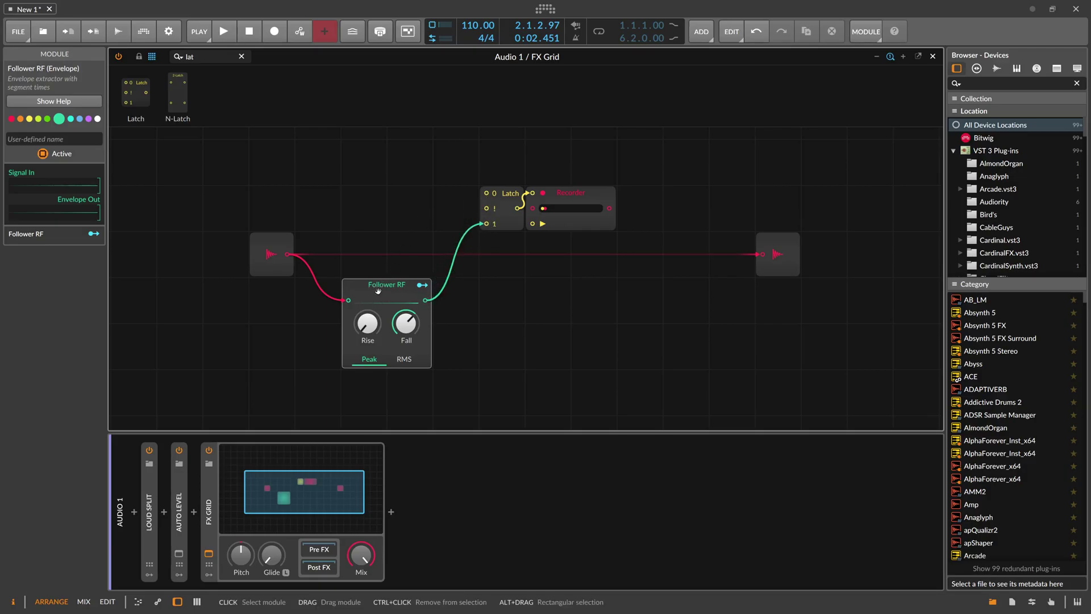
{"action": "key", "text": "space"}
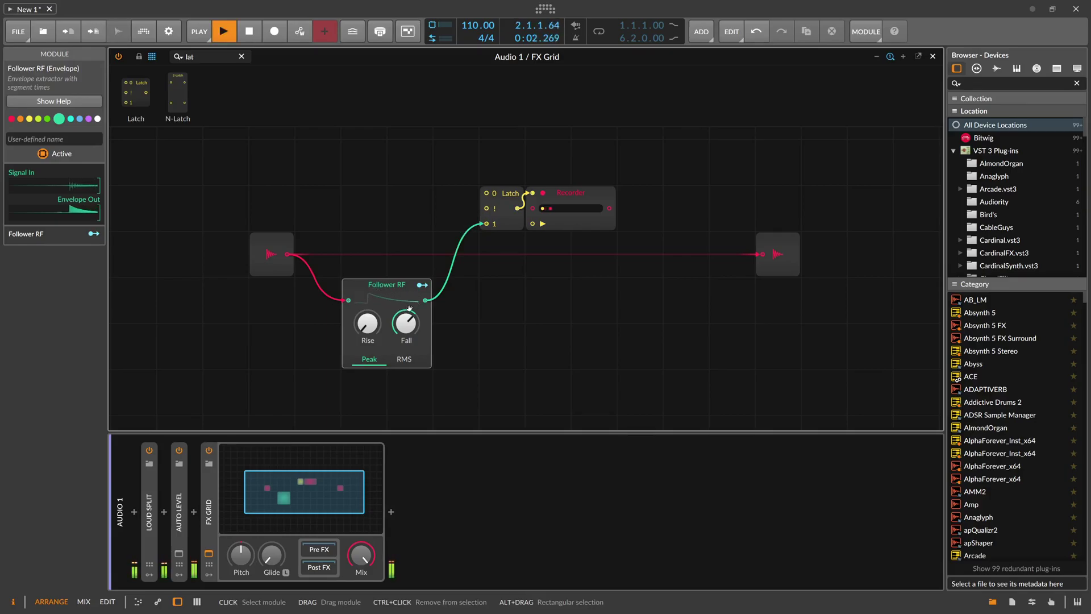
{"action": "key", "text": "space"}
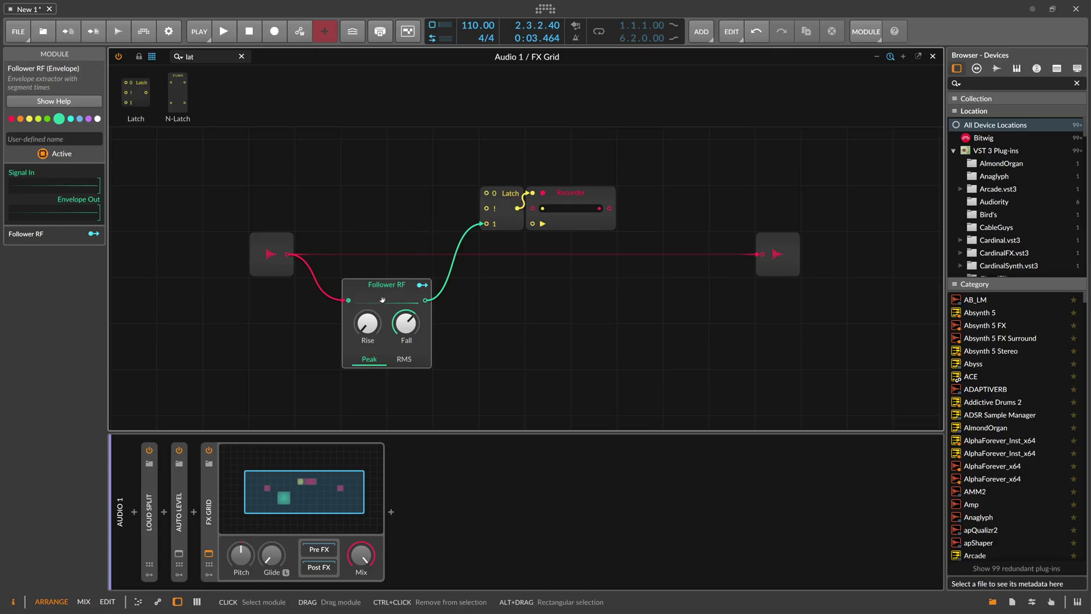
- Add a less-than comparator beside the Follower RF and connect the envelope output to its first input
{"action": "left_click_drag", "start_coordinate": [199, 56], "coordinate": [151, 61]}
{"action": "key", "text": "BackSpace"}
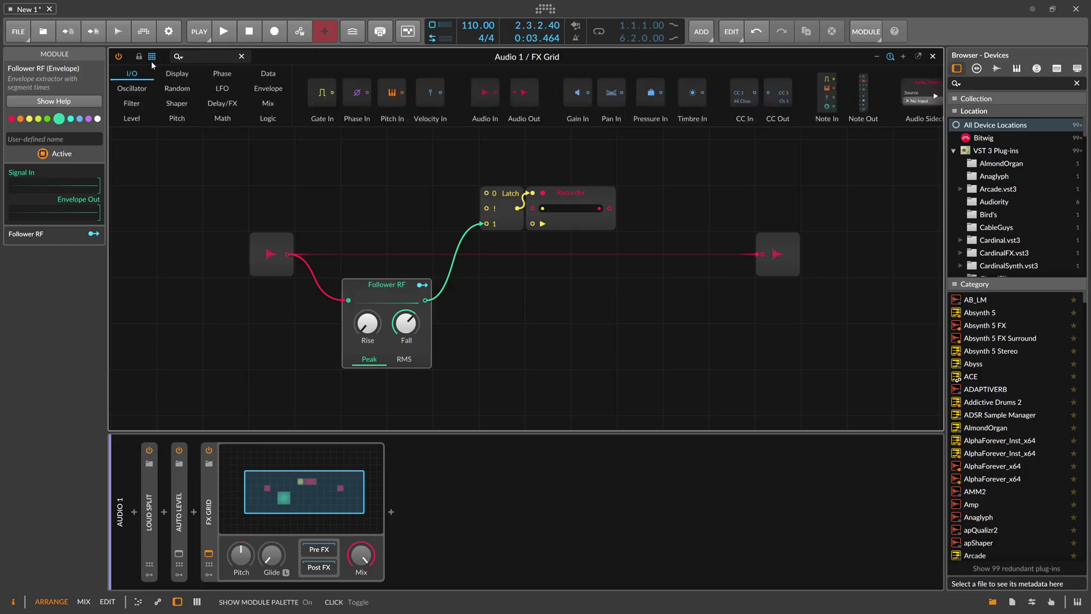
{"action": "left_click", "coordinate": [268, 118]}
{"action": "scroll", "coordinate": [785, 100], "scroll_direction": "down", "scroll_amount": 1}
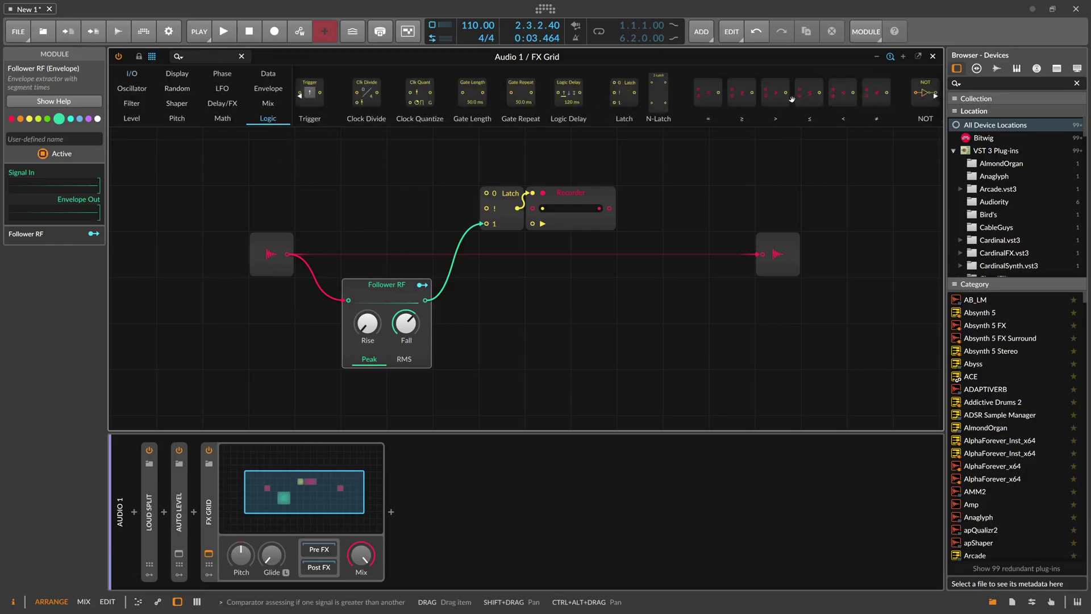
{"action": "left_click_drag", "start_coordinate": [844, 94], "coordinate": [498, 325]}
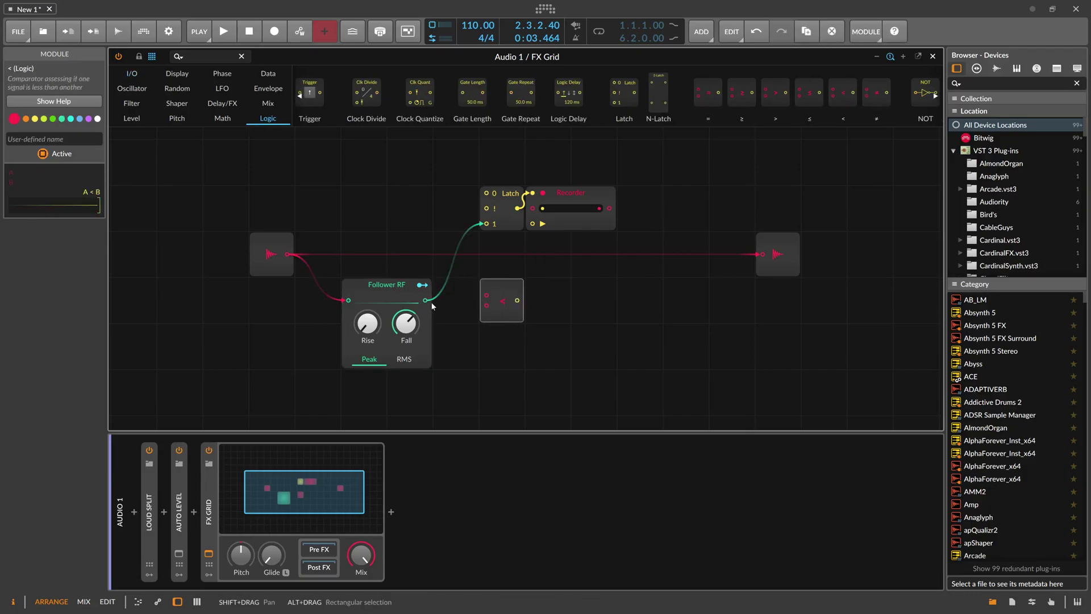
{"action": "left_click_drag", "start_coordinate": [425, 300], "coordinate": [487, 295]}
- Add a Constant module with the value 0.02 and feed it into the comparator's second input
{"action": "left_click", "coordinate": [199, 56]}
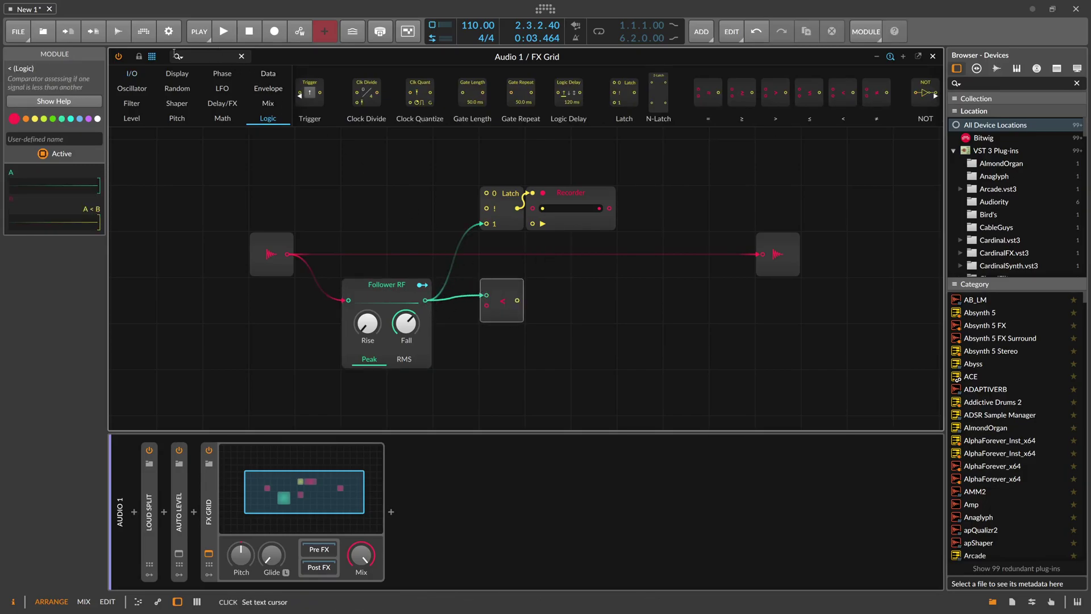
{"action": "type", "text": "cont"}
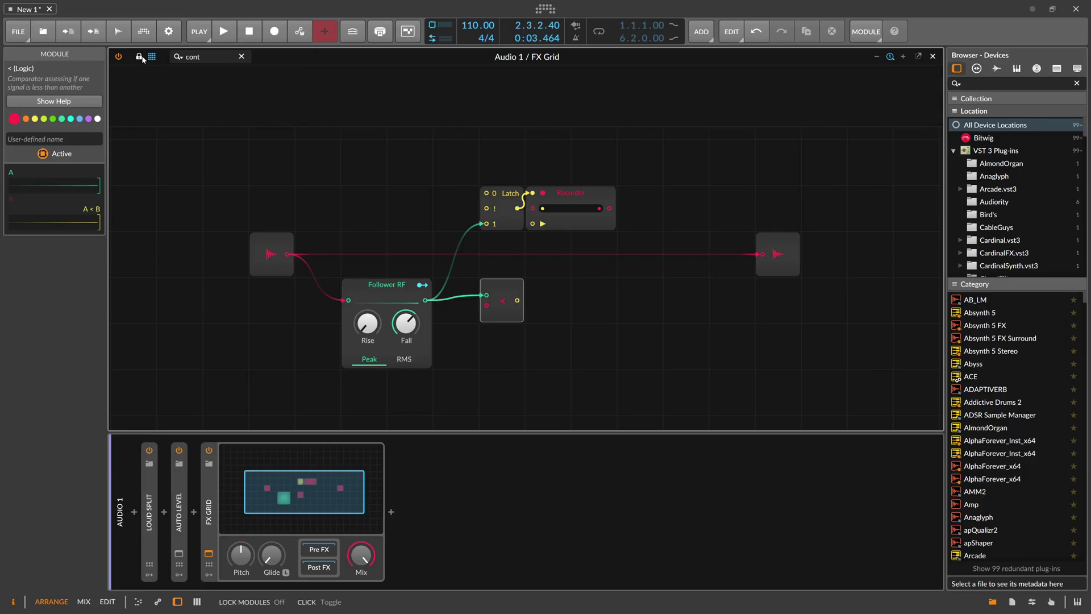
{"action": "key", "text": "BackSpace"}
{"action": "left_click_drag", "start_coordinate": [139, 91], "coordinate": [487, 306]}
{"action": "type", "text": "0.02"}
{"action": "key", "text": "Return"}
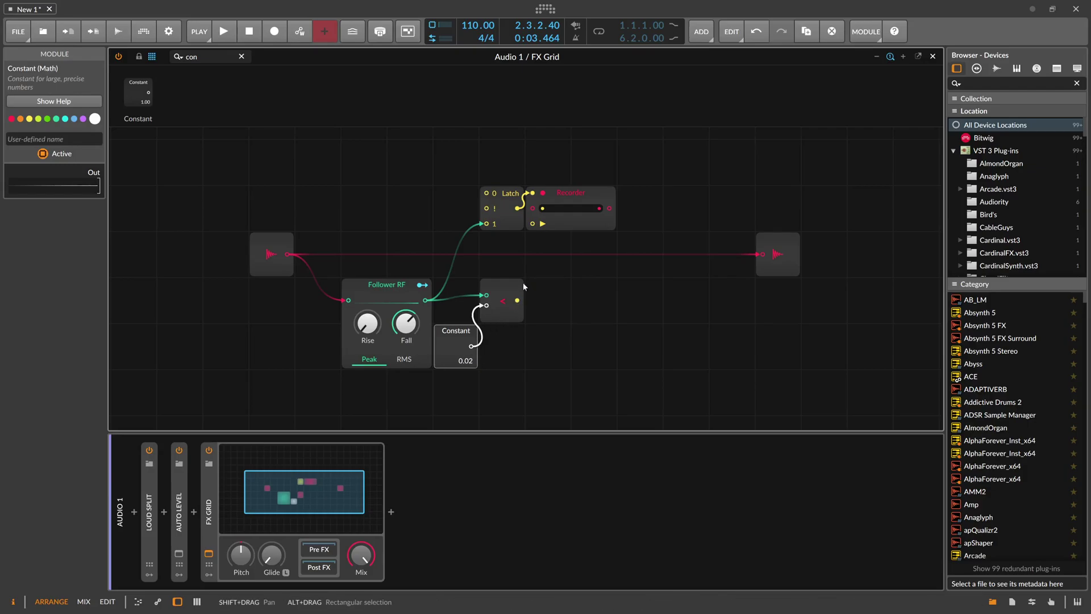
- Connect the comparator's output to the Latch's reset input and raise the follower's Fall time to about 498 ms during playback
{"action": "left_click_drag", "start_coordinate": [517, 301], "coordinate": [487, 193]}
{"action": "key", "text": "space"}
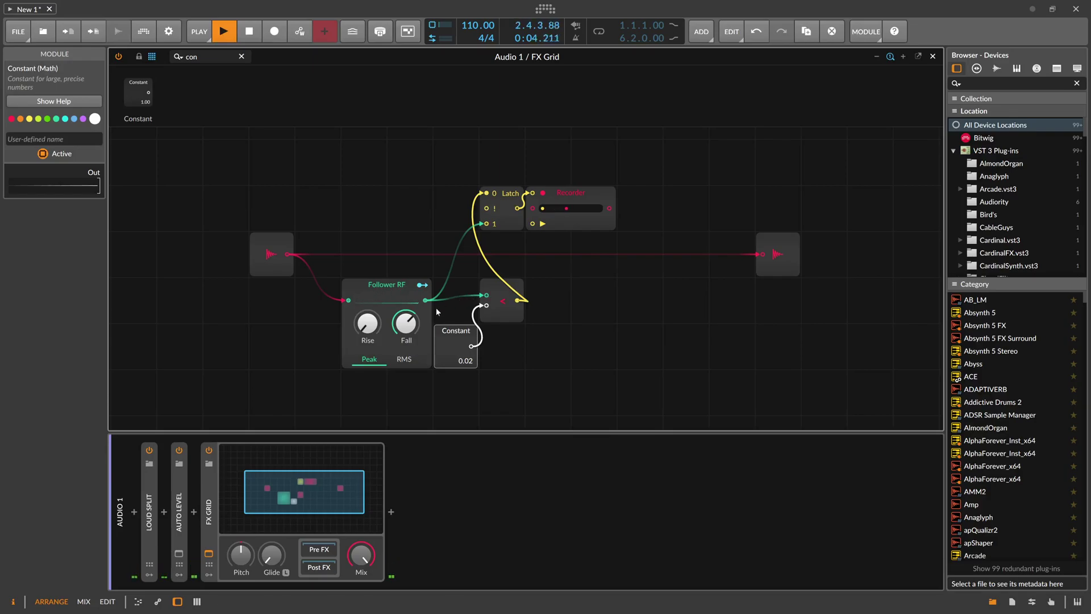
{"action": "left_click_drag", "start_coordinate": [410, 328], "coordinate": [410, 318]}
{"action": "key", "text": "space"}
{"action": "key", "text": "space"}
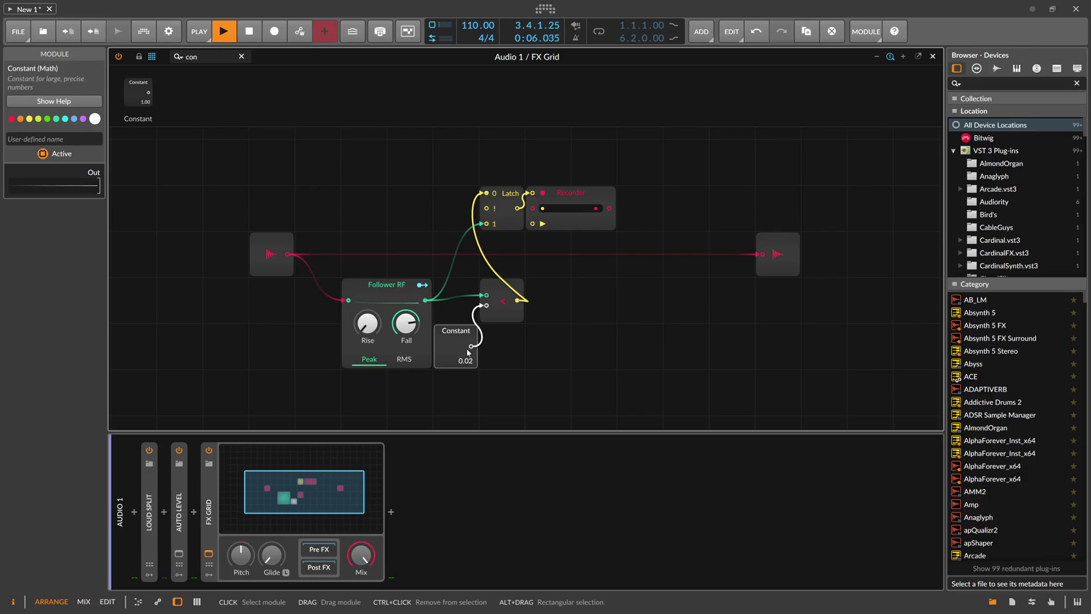
{"action": "left_click_drag", "start_coordinate": [406, 322], "coordinate": [406, 316]}
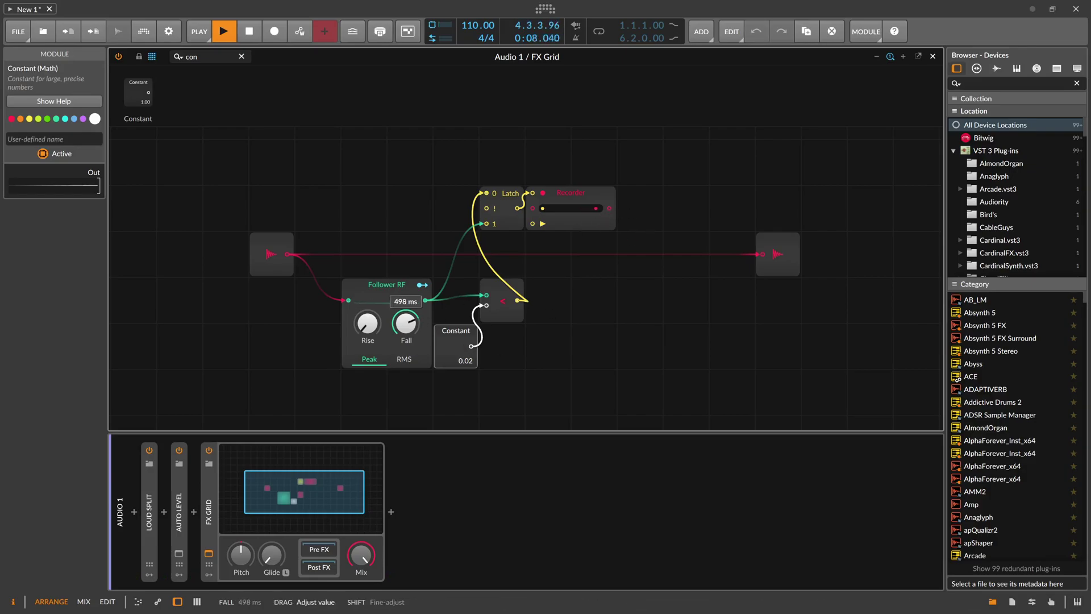
- Move the Follower RF, Constant and comparator above the audio path, and place the Latch between them and the Recorder
{"action": "left_click_drag", "start_coordinate": [490, 348], "coordinate": [351, 162]}
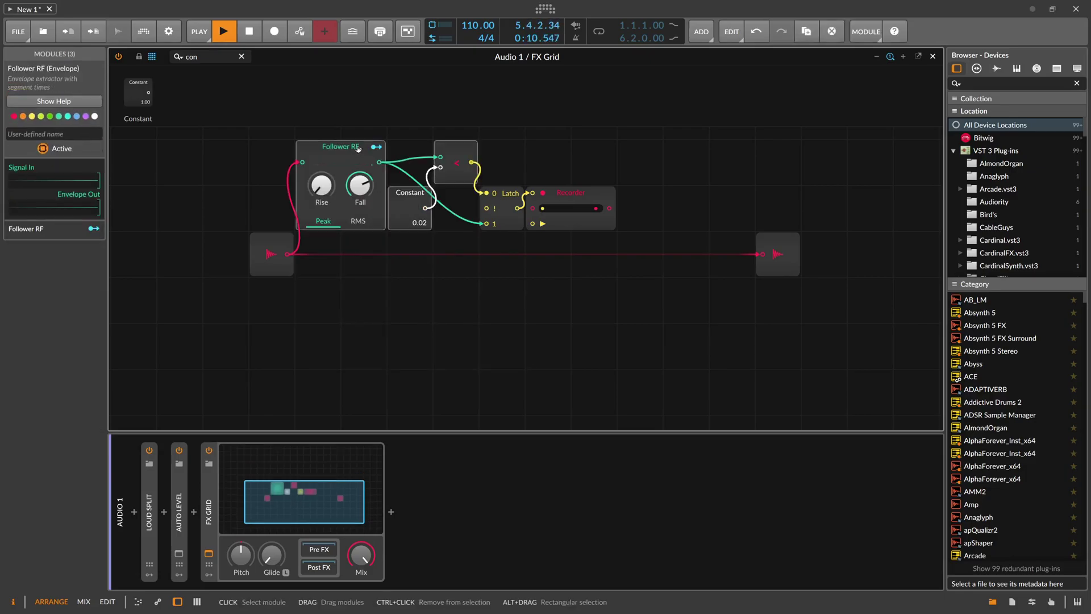
{"action": "left_click", "coordinate": [455, 241]}
{"action": "left_click_drag", "start_coordinate": [503, 241], "coordinate": [503, 194]}
- Add a Triggers module below the audio path
{"action": "left_click_drag", "start_coordinate": [205, 57], "coordinate": [133, 63]}
{"action": "key", "text": "BackSpace"}
{"action": "type", "text": "trigger"}
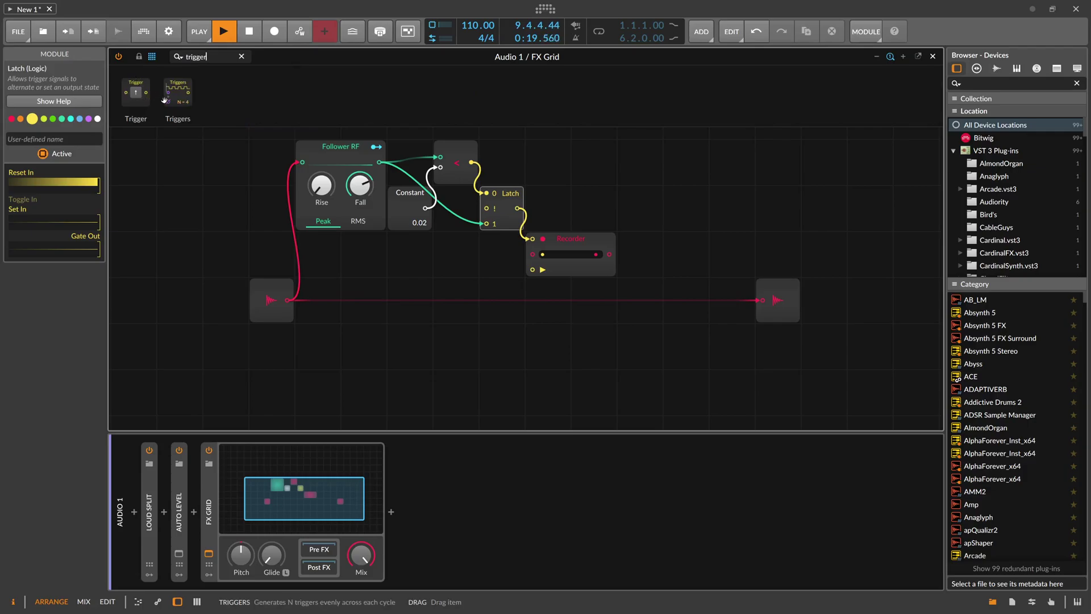
{"action": "left_click_drag", "start_coordinate": [174, 98], "coordinate": [398, 346]}
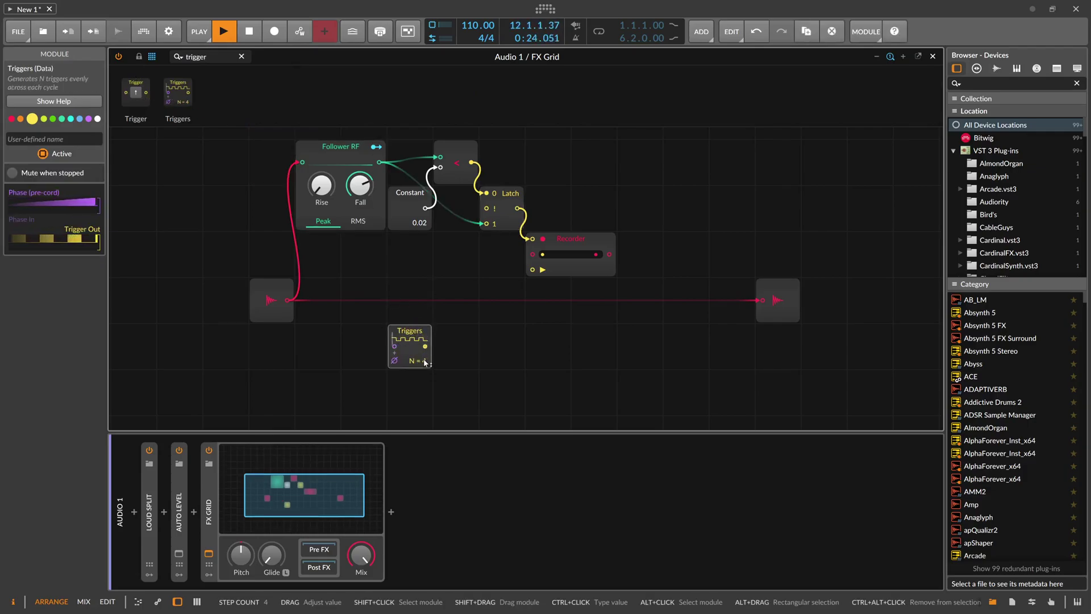
- Set the Triggers module's count to 1 and move it one cell towards the audio input
{"action": "left_click_drag", "start_coordinate": [421, 361], "coordinate": [421, 386]}
{"action": "left_click_drag", "start_coordinate": [409, 340], "coordinate": [364, 339]}
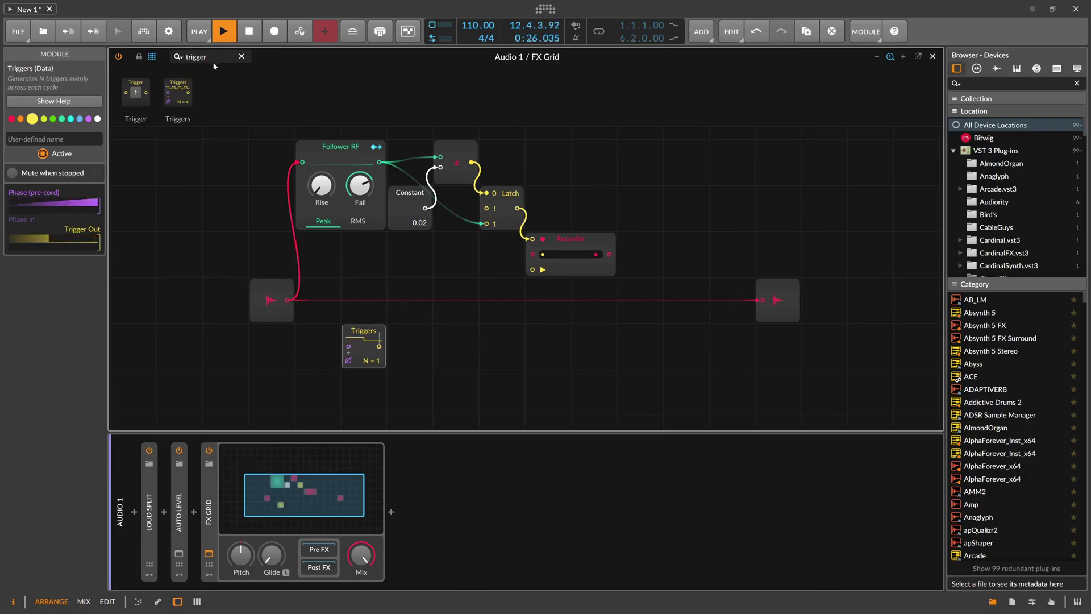
- Try driving the Recorder's play input directly from the Triggers output, and remove that cable
{"action": "left_click", "coordinate": [188, 57]}
{"action": "type", "text": "sa"}
{"action": "key", "text": "BackSpace"}
{"action": "key", "text": "BackSpace"}
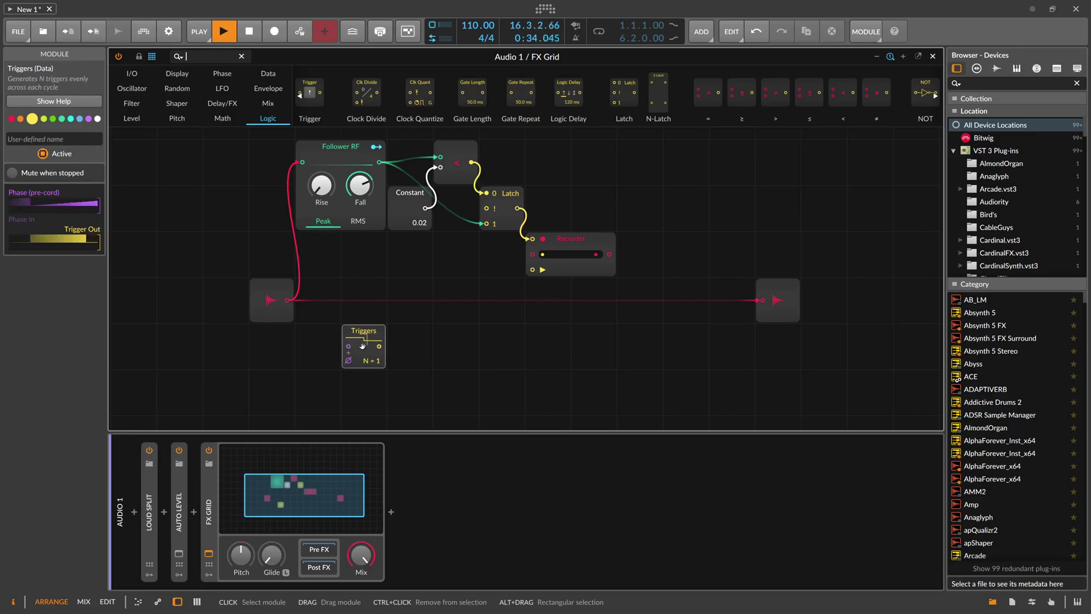
{"action": "left_click_drag", "start_coordinate": [378, 346], "coordinate": [533, 269]}
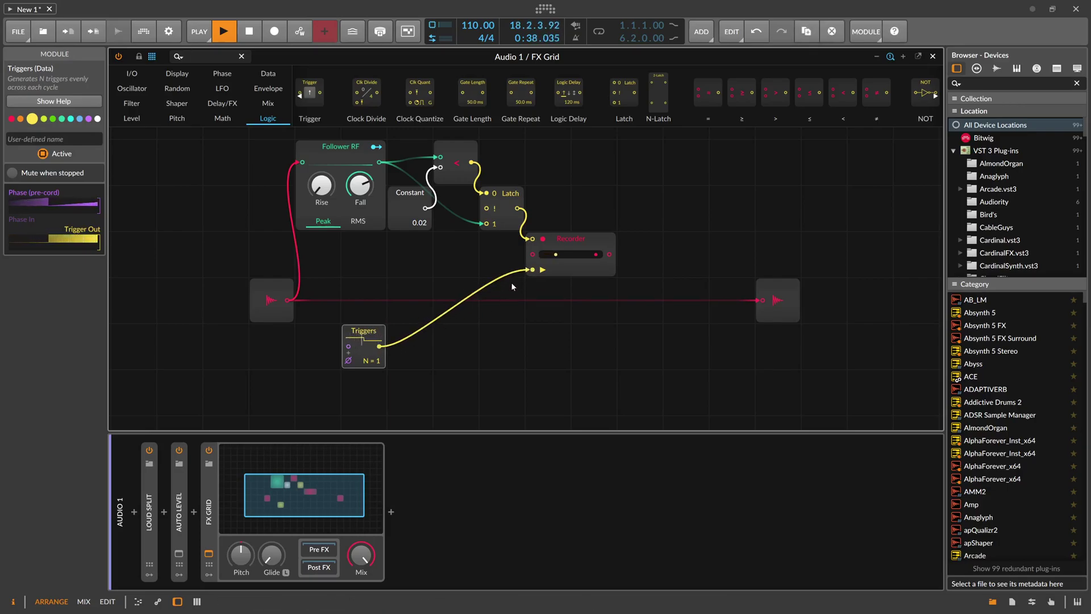
{"action": "double_click", "coordinate": [532, 269]}
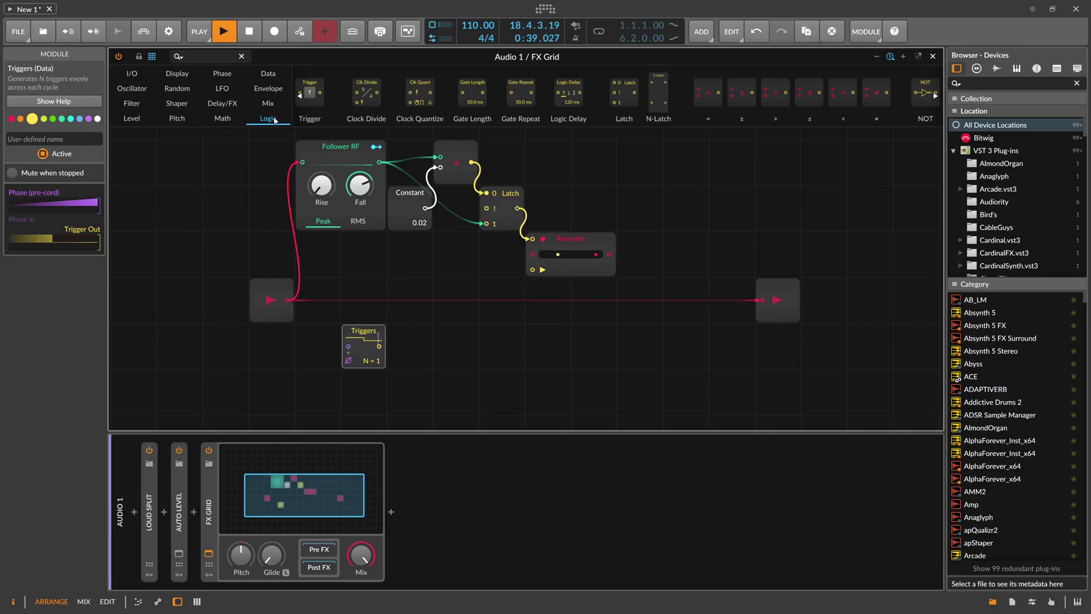
- Add an AND module beside Triggers below the audio path and connect the Triggers output to its first input
{"action": "left_click", "coordinate": [219, 59]}
{"action": "type", "text": "and"}
{"action": "left_click_drag", "start_coordinate": [136, 92], "coordinate": [457, 355]}
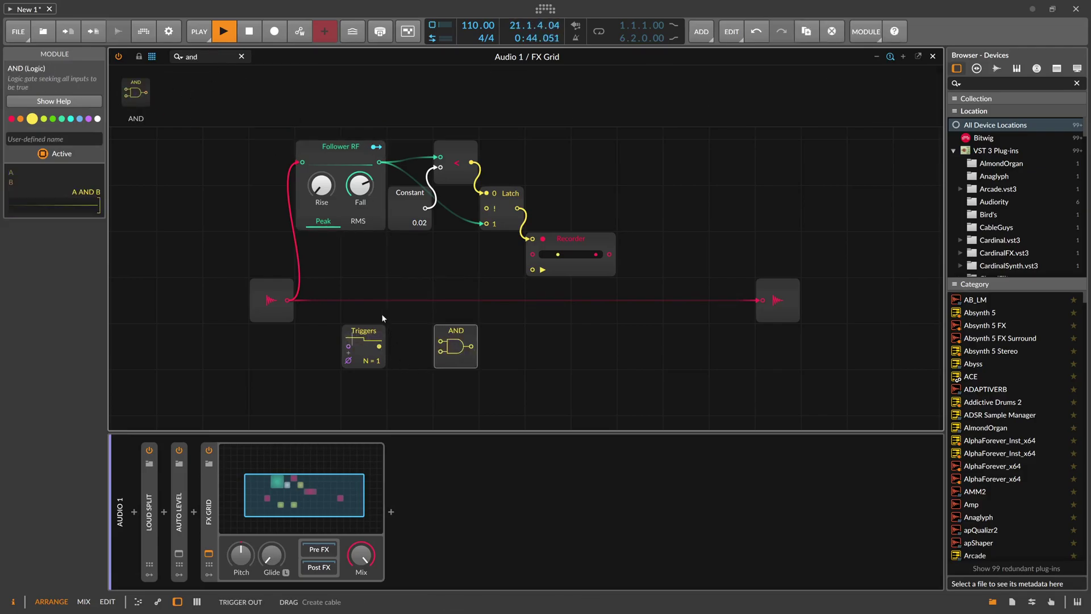
{"action": "left_click_drag", "start_coordinate": [379, 350], "coordinate": [441, 342]}
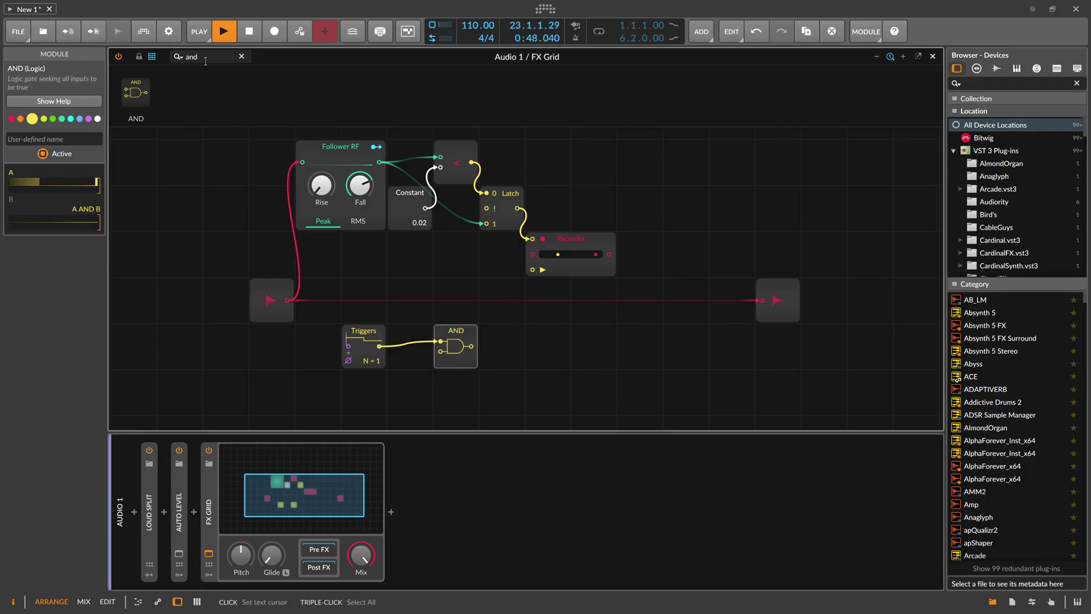
- Add an Oscilloscope below the audio path, feed its first signal input from Triggers, and set its mode to Slow
{"action": "left_click", "coordinate": [359, 331]}
{"action": "left_click_drag", "start_coordinate": [208, 59], "coordinate": [594, 375]}
{"action": "type", "text": "osc"}
{"action": "left_click_drag", "start_coordinate": [379, 346], "coordinate": [584, 363]}
{"action": "left_click", "coordinate": [22, 181]}
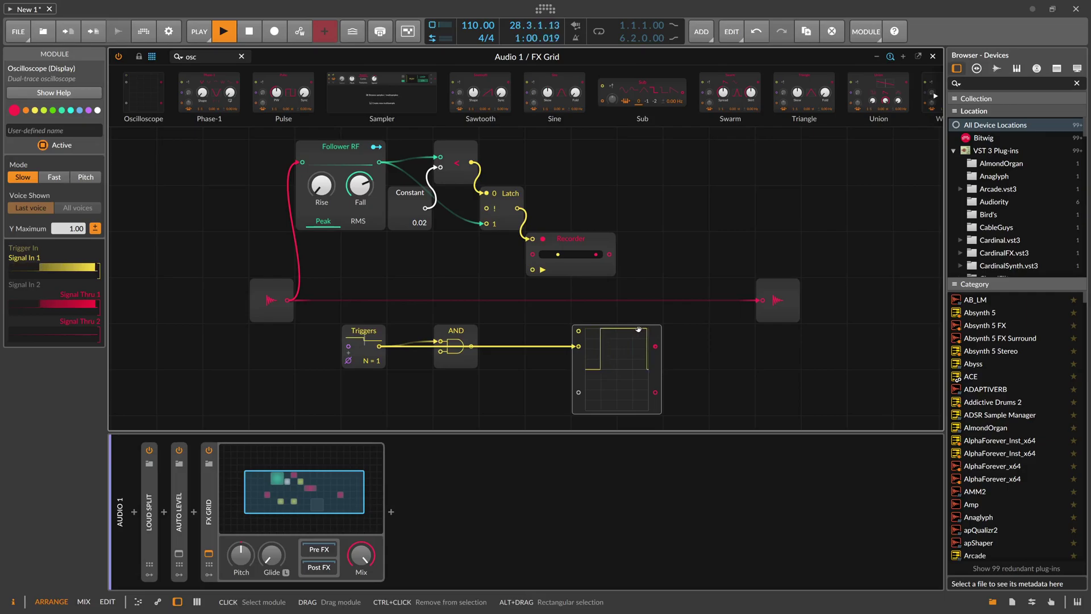
- Insert a Gate Length module right after Triggers and set its duration to 0.5 ms
{"action": "left_click_drag", "start_coordinate": [206, 56], "coordinate": [130, 56]}
{"action": "type", "text": "leng"}
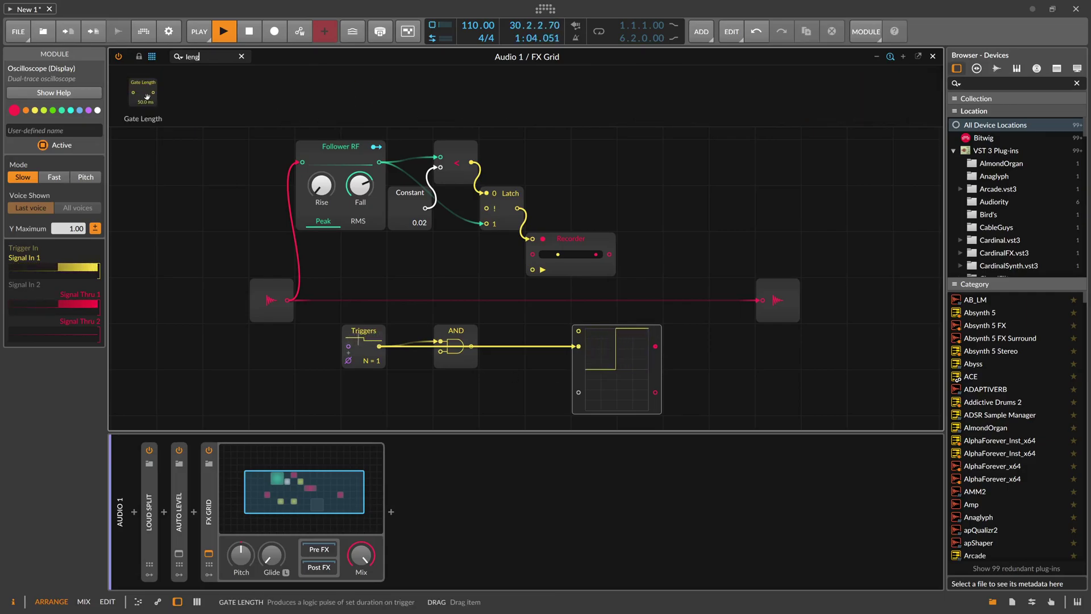
{"action": "left_click_drag", "start_coordinate": [377, 347], "coordinate": [379, 347]}
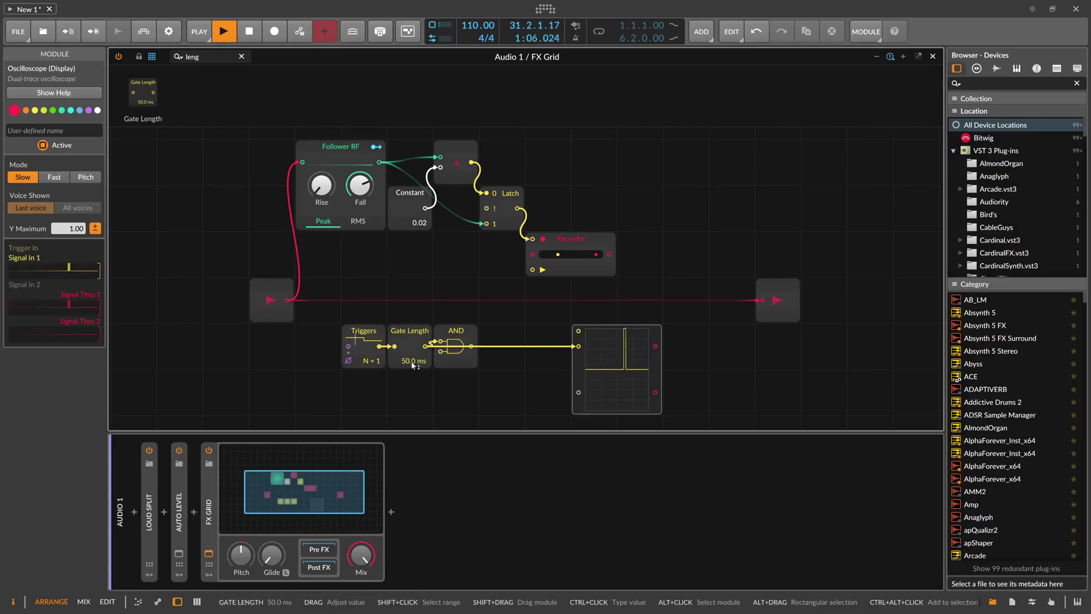
{"action": "left_click", "coordinate": [412, 361], "text": "ctrl"}
{"action": "type", "text": "1"}
{"action": "key", "text": "Return"}
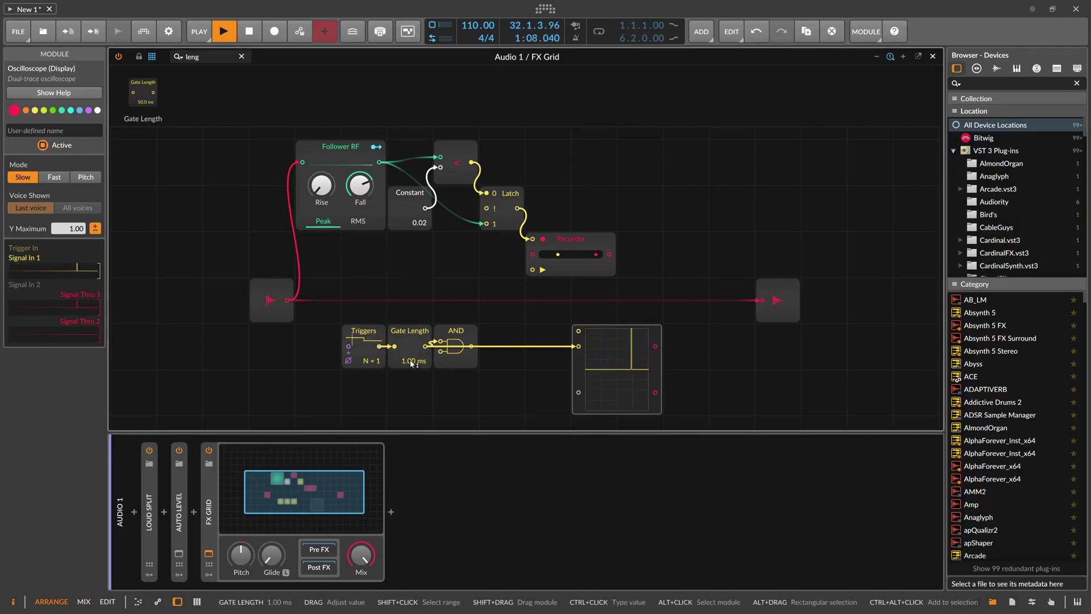
{"action": "type", "text": "0.5"}
{"action": "key", "text": "Return"}
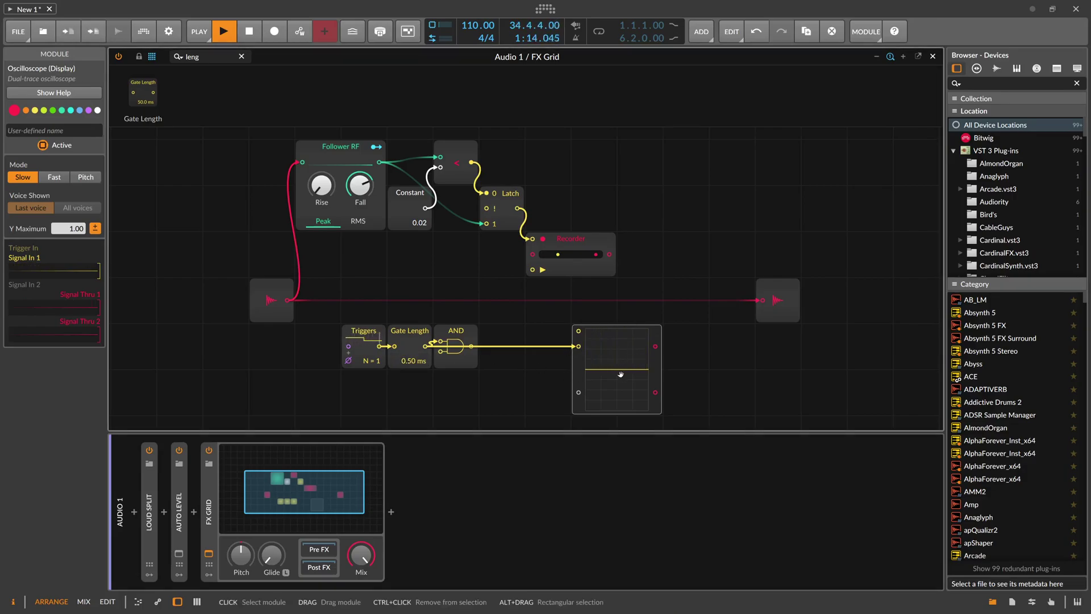
- Move AND below the Gate Length row and feed its second input from the Latch output through a new NOT module
{"action": "left_click_drag", "start_coordinate": [413, 341], "coordinate": [456, 383]}
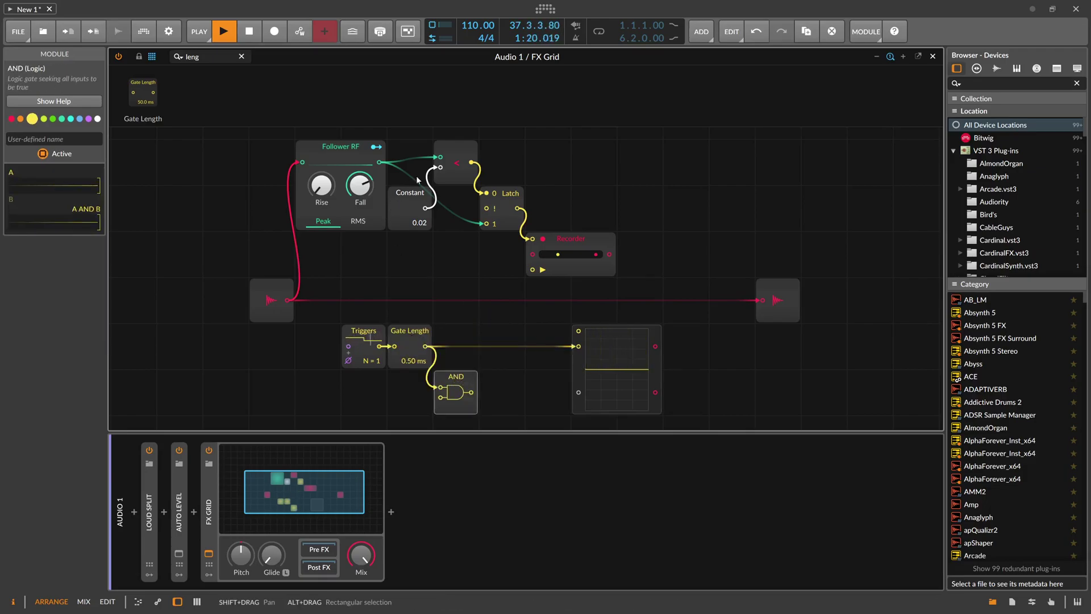
{"action": "left_click", "coordinate": [515, 198]}
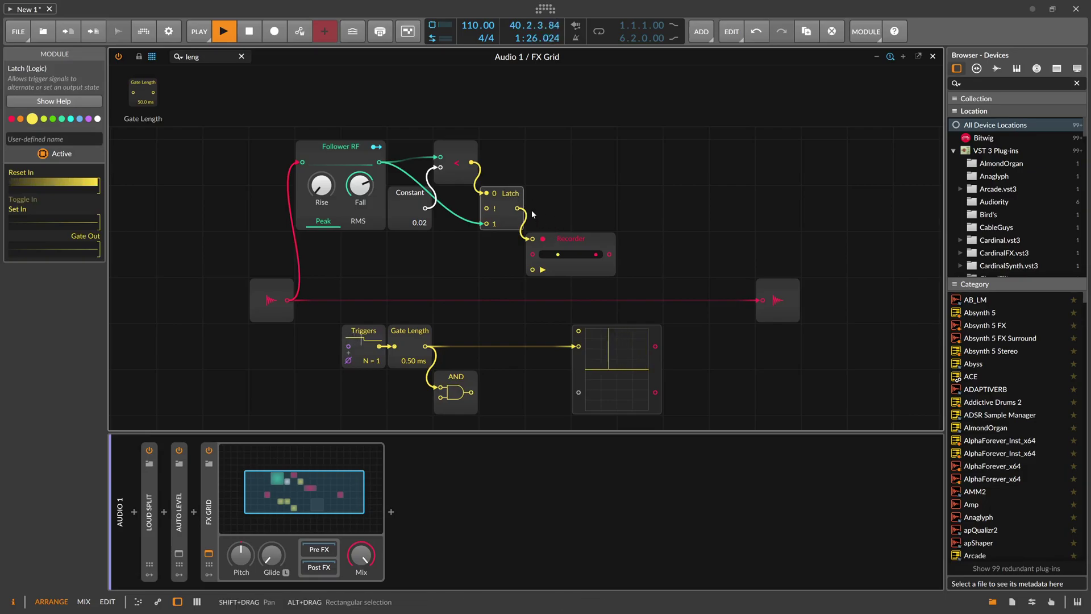
{"action": "left_click", "coordinate": [194, 56]}
{"action": "type", "text": "not"}
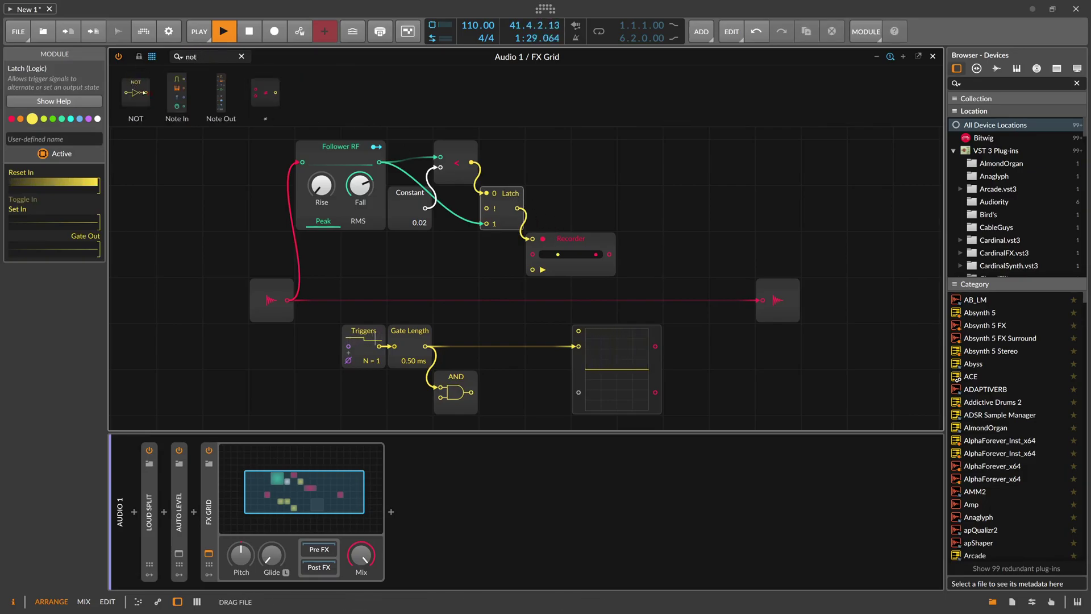
{"action": "key", "text": "Return"}
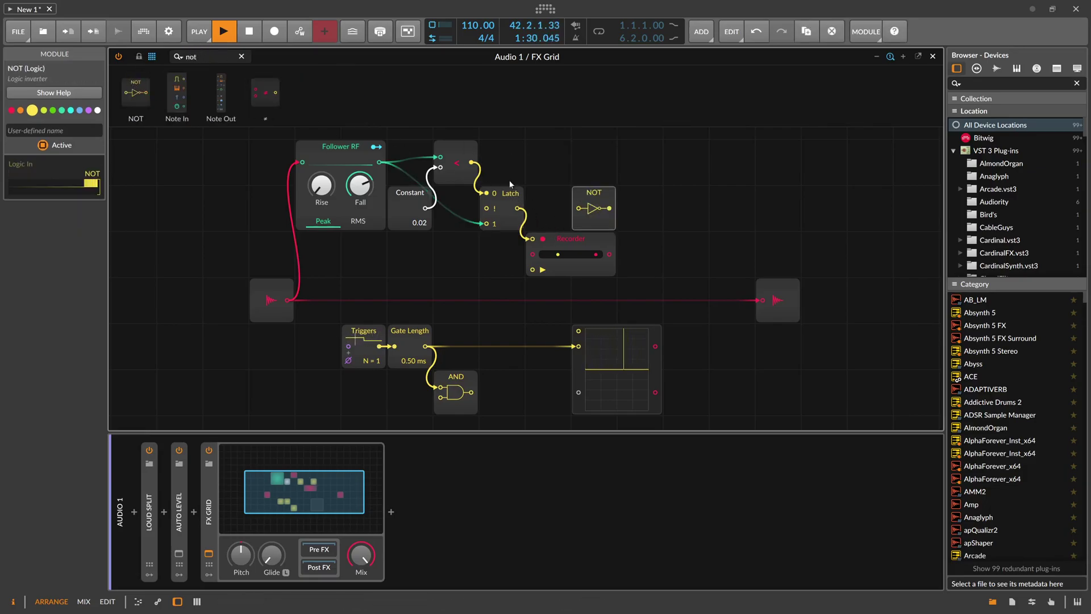
{"action": "left_click_drag", "start_coordinate": [517, 208], "coordinate": [578, 208]}
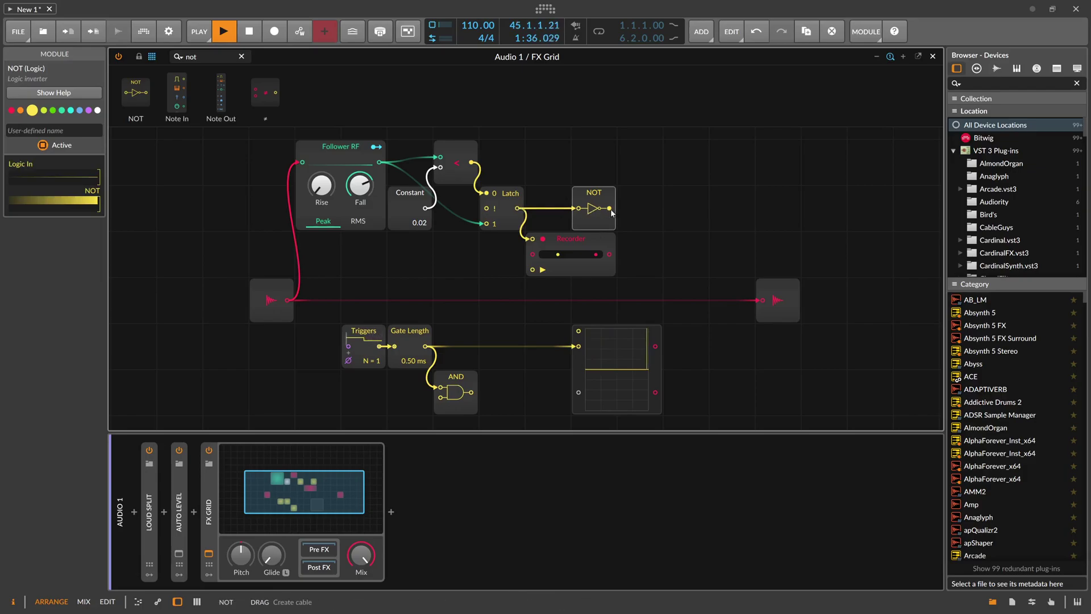
{"action": "left_click_drag", "start_coordinate": [602, 198], "coordinate": [441, 397]}
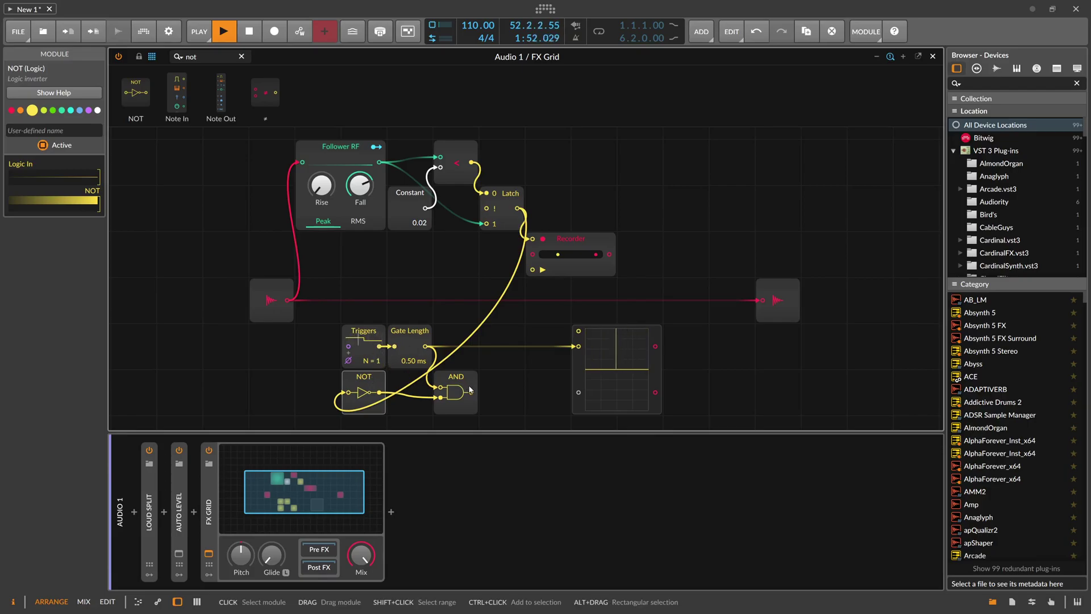
- Connect the AND output to the Recorder's play input and restart playback to test the patch
{"action": "left_click_drag", "start_coordinate": [471, 392], "coordinate": [532, 270]}
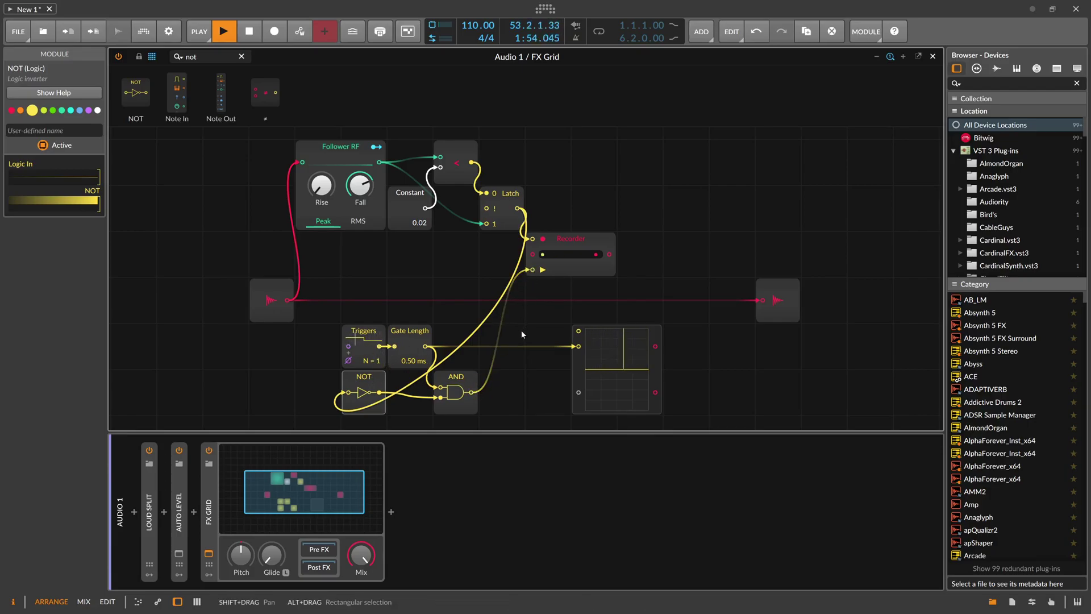
{"action": "key", "text": "space"}
{"action": "key", "text": "space"}
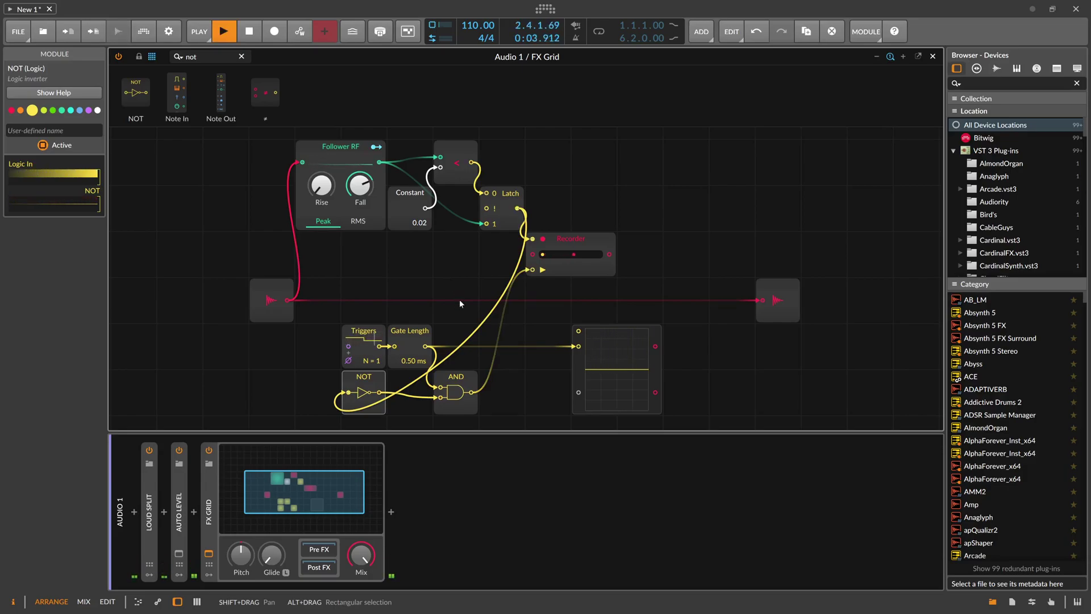
- Insert a second Latch between AND and the Recorder's play input, connect the follower to its reset input, and restart playback
{"action": "left_click_drag", "start_coordinate": [203, 57], "coordinate": [473, 407]}
{"action": "type", "text": "latch"}
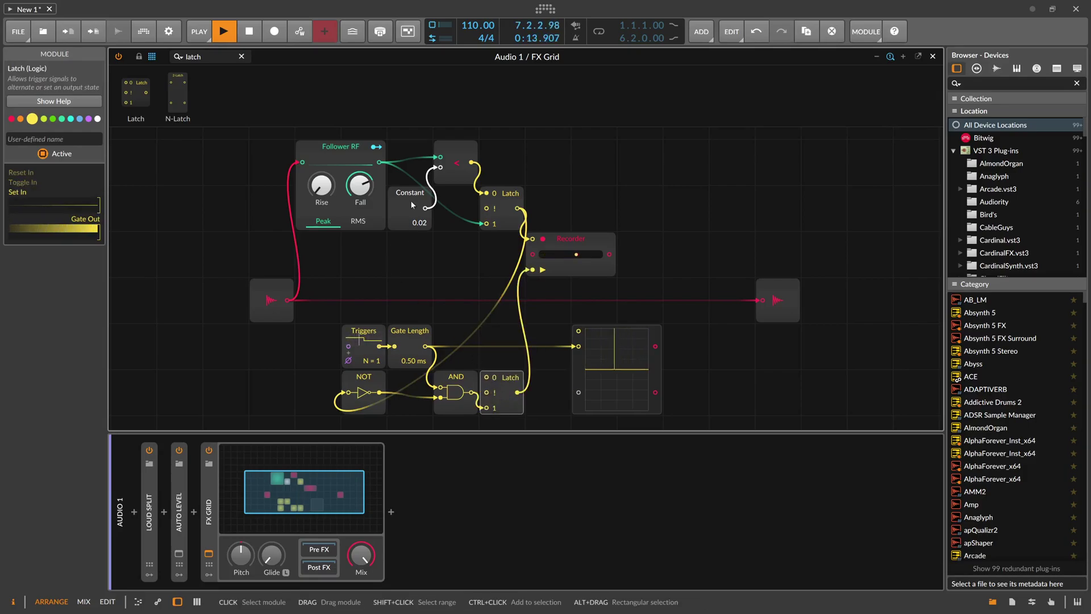
{"action": "left_click_drag", "start_coordinate": [379, 162], "coordinate": [486, 377]}
{"action": "left_click", "coordinate": [456, 300]}
{"action": "left_click", "coordinate": [224, 35]}
{"action": "left_click", "coordinate": [224, 36]}
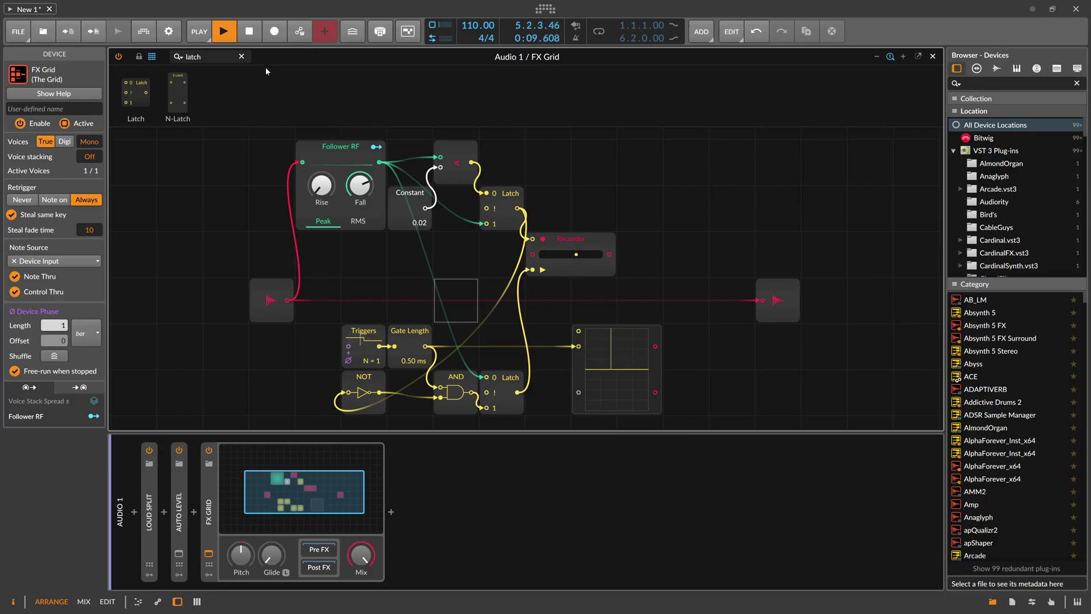
- Clear the module search and close the FX Grid editor
{"action": "left_click", "coordinate": [242, 57]}
{"action": "left_click", "coordinate": [932, 56]}
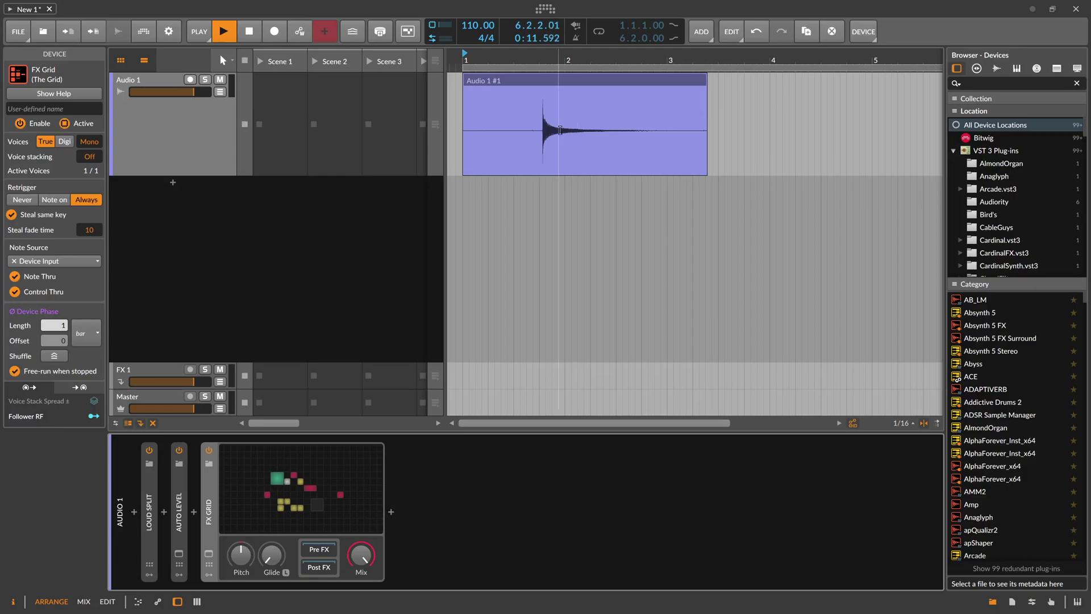
- Try to bounce a selected time range around the hit on Audio 1 while playback is running
{"action": "left_click_drag", "start_coordinate": [514, 148], "coordinate": [678, 151]}
{"action": "right_click", "coordinate": [593, 134]}
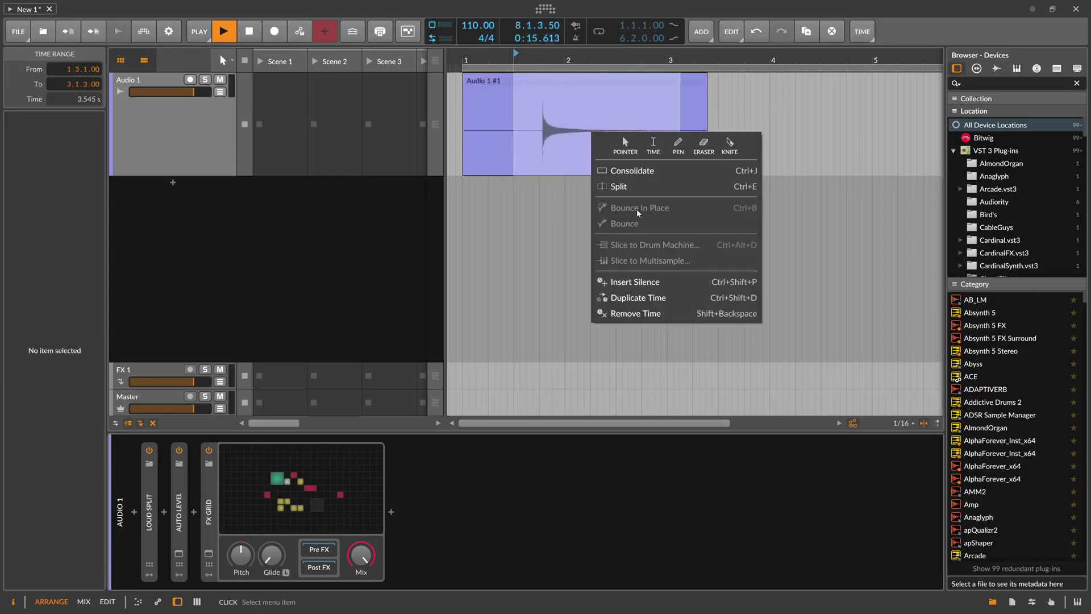
{"action": "left_click", "coordinate": [584, 123]}
{"action": "left_click_drag", "start_coordinate": [530, 141], "coordinate": [850, 146]}
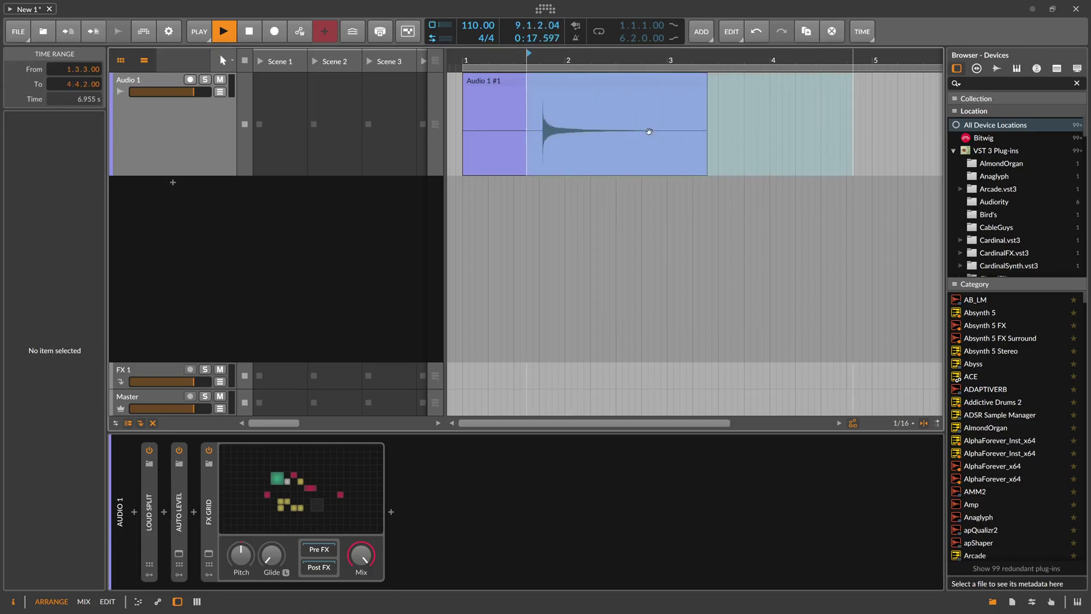
{"action": "right_click", "coordinate": [649, 131]}
{"action": "left_click", "coordinate": [548, 111]}
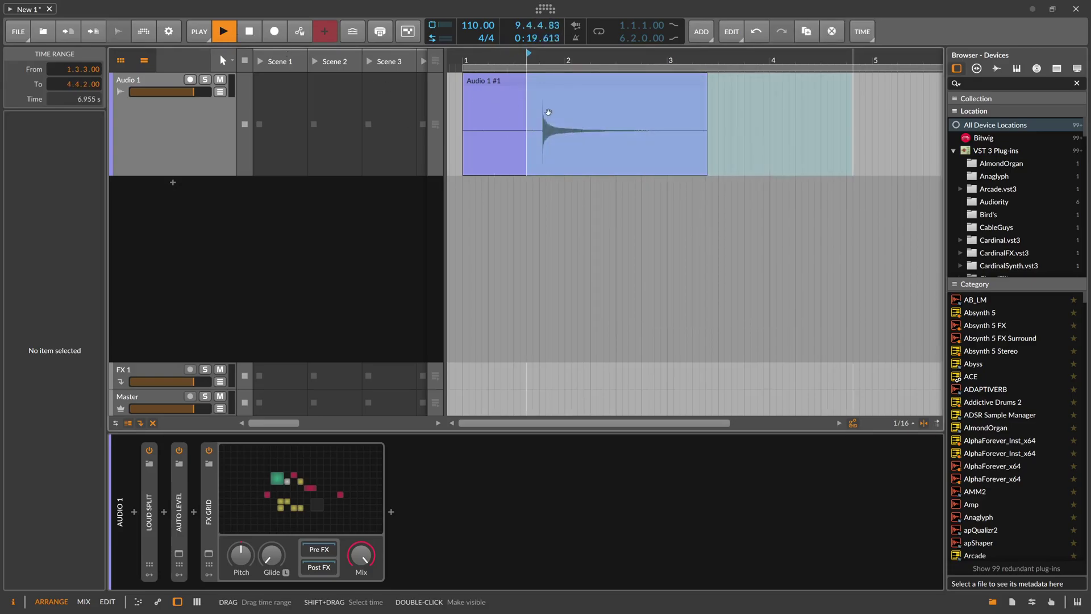
{"action": "right_click", "coordinate": [549, 113]}
{"action": "left_click", "coordinate": [534, 116]}
{"action": "left_click", "coordinate": [534, 117]}
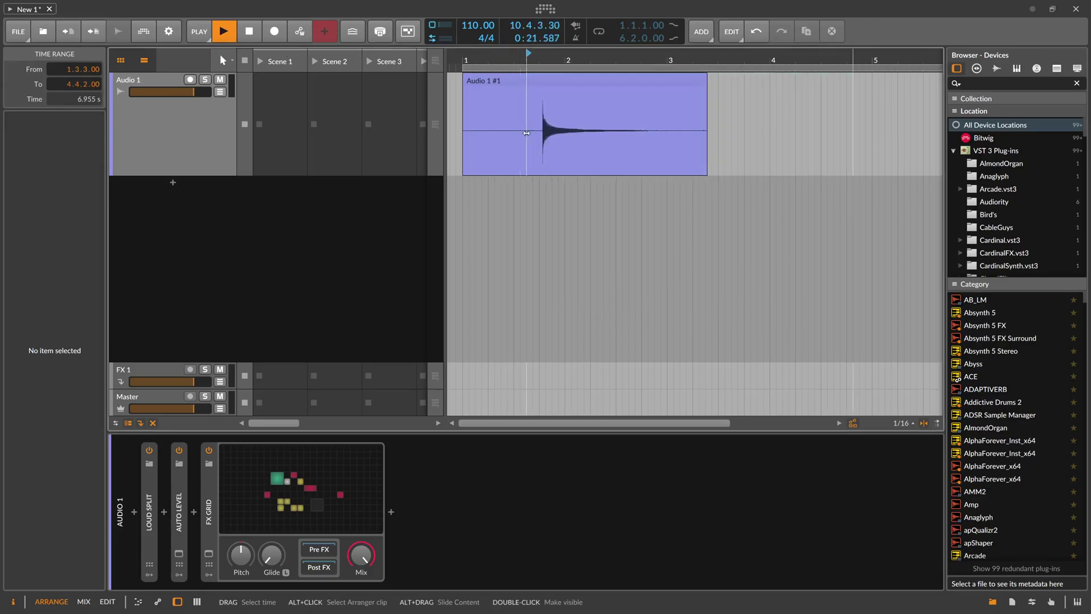
{"action": "left_click_drag", "start_coordinate": [528, 136], "coordinate": [834, 139]}
{"action": "right_click", "coordinate": [646, 139]}
{"action": "left_click", "coordinate": [576, 192]}
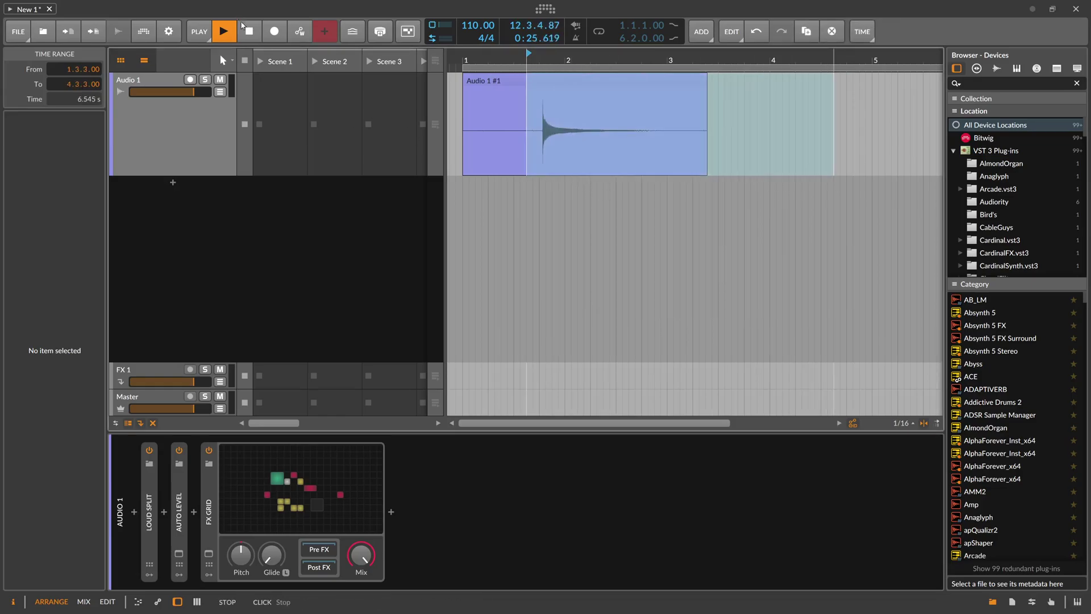
- Stop playback and bounce Audio 1 from 1.3.3.00 to 4.2.2.00 to a new track, Post-Fader at 32-bit floating-point
{"action": "key", "text": "space"}
{"action": "left_click", "coordinate": [509, 134]}
{"action": "left_click_drag", "start_coordinate": [528, 140], "coordinate": [803, 142]}
{"action": "right_click", "coordinate": [598, 139]}
{"action": "left_click", "coordinate": [652, 227]}
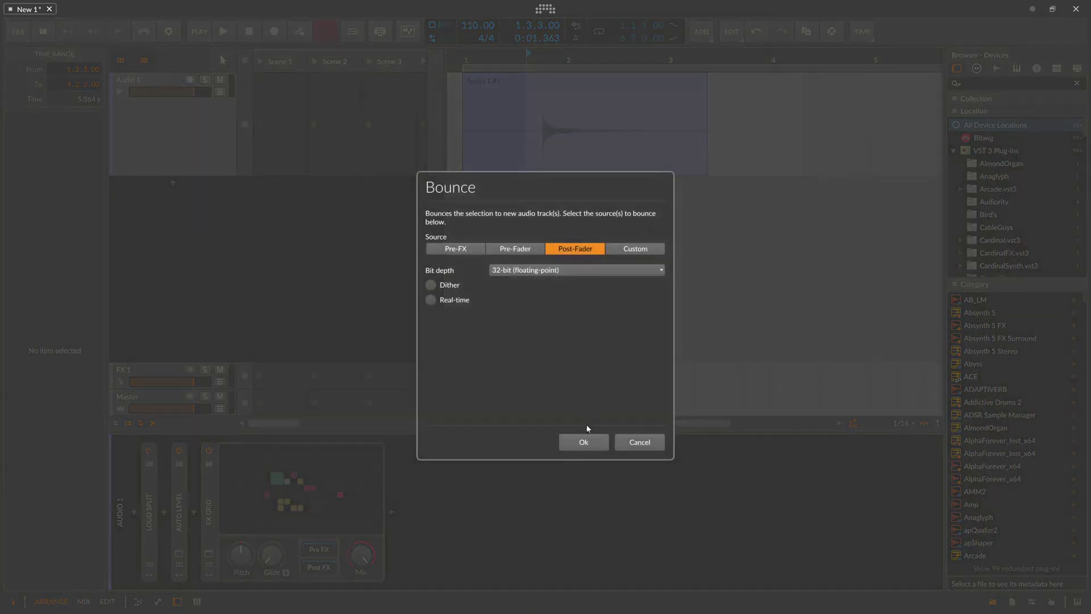
{"action": "left_click", "coordinate": [585, 443]}
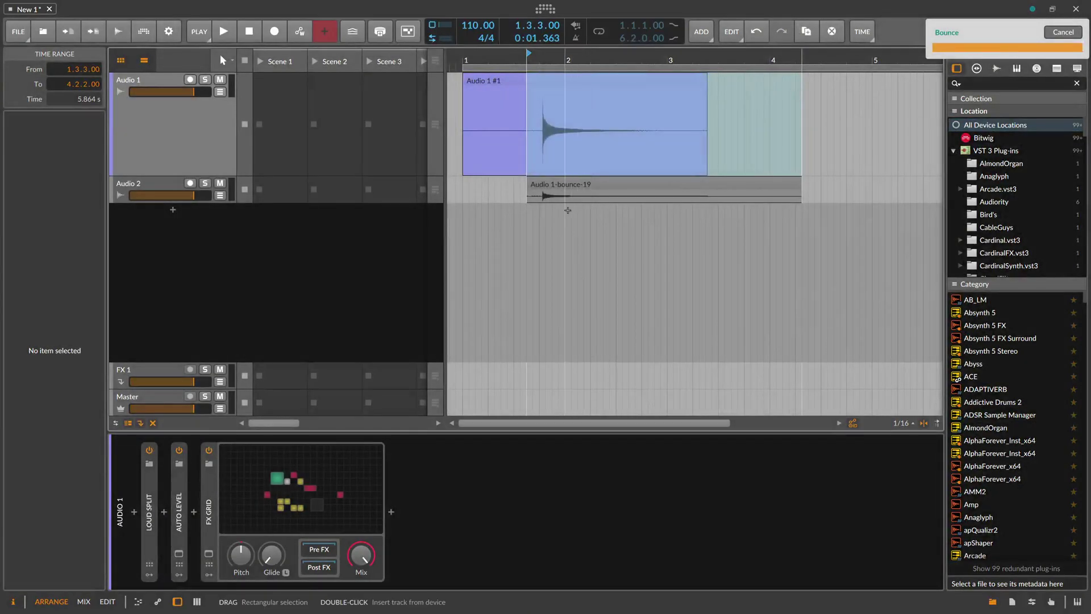
- Enlarge the Audio 2 track and delete its bounced clip
{"action": "left_click_drag", "start_coordinate": [175, 203], "coordinate": [185, 275]}
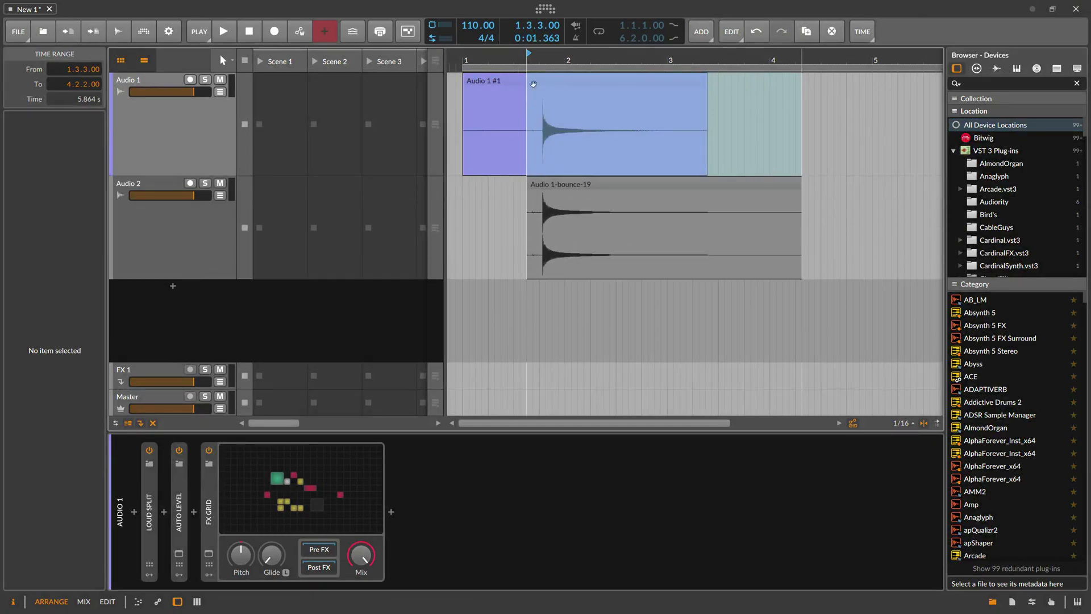
{"action": "left_click_drag", "start_coordinate": [539, 59], "coordinate": [563, 63]}
{"action": "left_click", "coordinate": [566, 185]}
{"action": "key", "text": "Delete"}
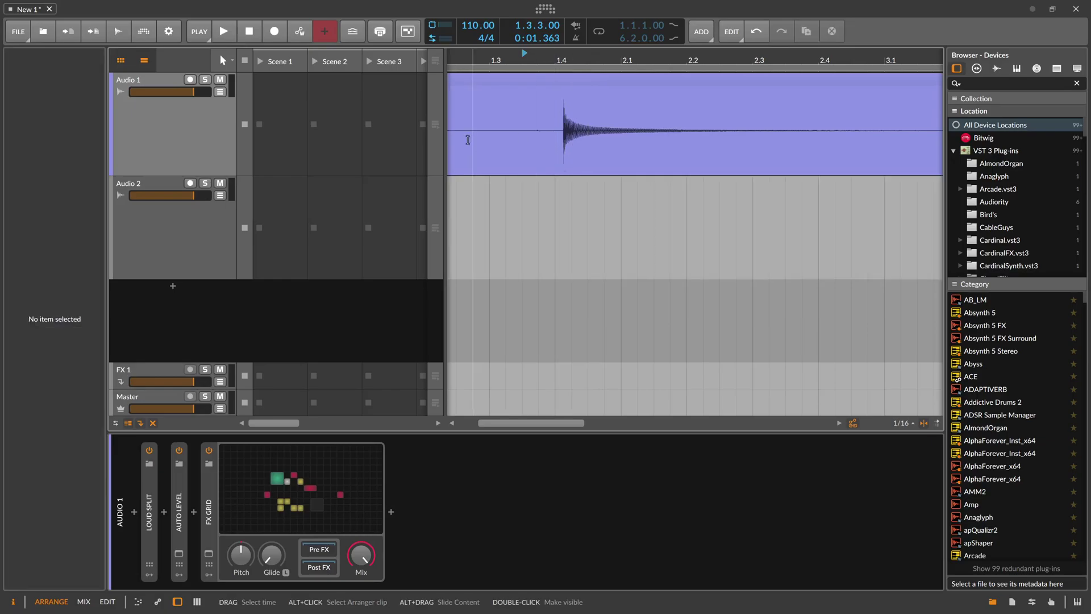
- Bounce Audio 1 from 1.2.4.00 to 3.2.3.00 to a new track, Post-Fader at 32-bit floating-point
{"action": "left_click_drag", "start_coordinate": [479, 142], "coordinate": [941, 142]}
{"action": "left_click_drag", "start_coordinate": [635, 60], "coordinate": [615, 23]}
{"action": "right_click", "coordinate": [528, 136]}
{"action": "left_click", "coordinate": [572, 233]}
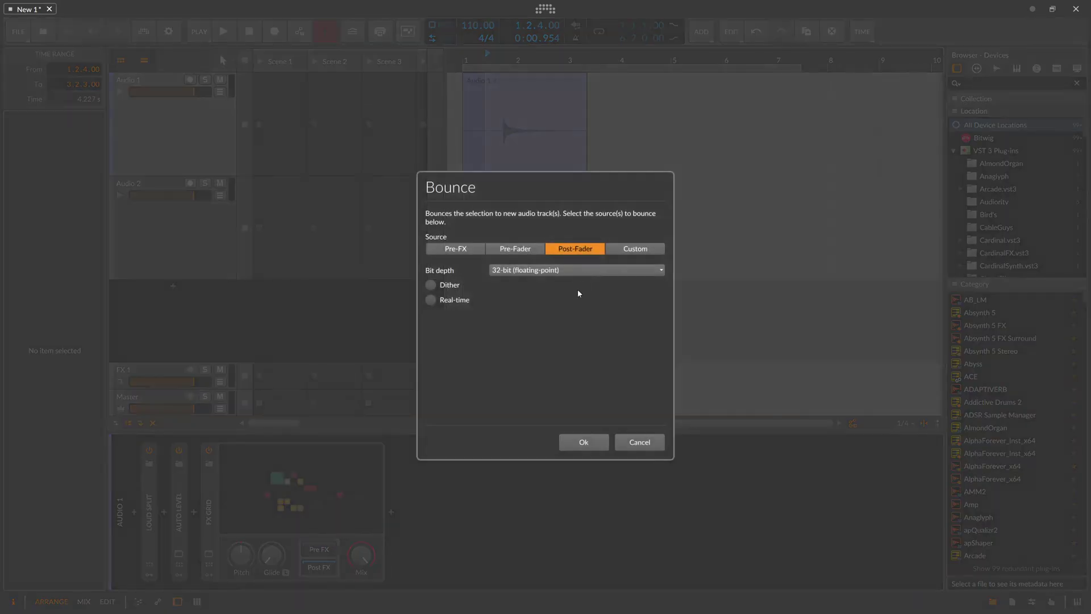
{"action": "left_click", "coordinate": [584, 442]}
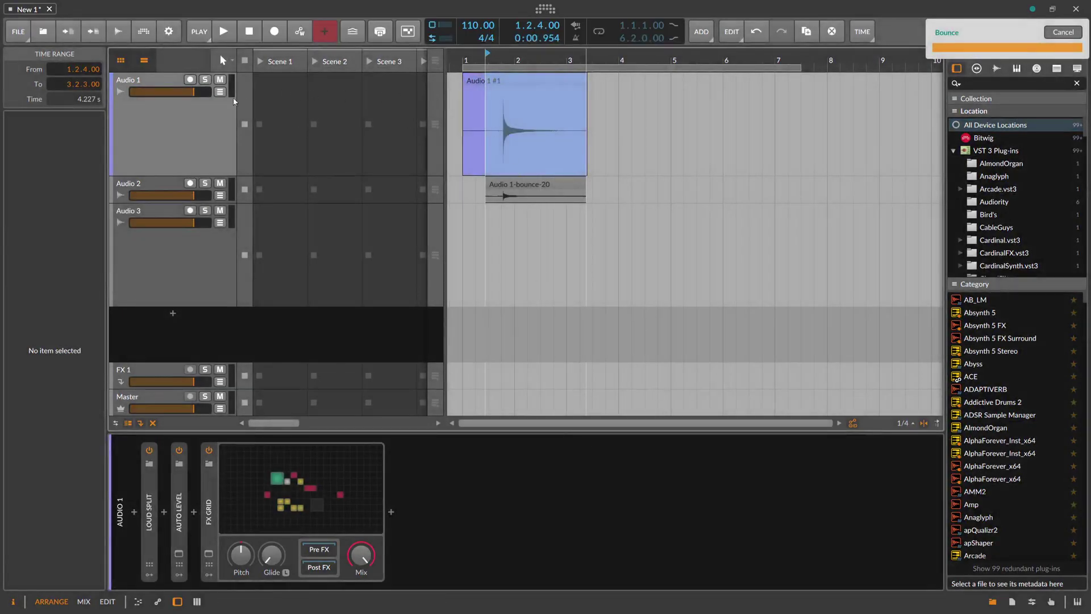
- Reopen the FX Grid on Audio 1 and feed the audio output from the Recorder instead of the direct input
{"action": "left_click", "coordinate": [204, 125]}
{"action": "left_click", "coordinate": [307, 477]}
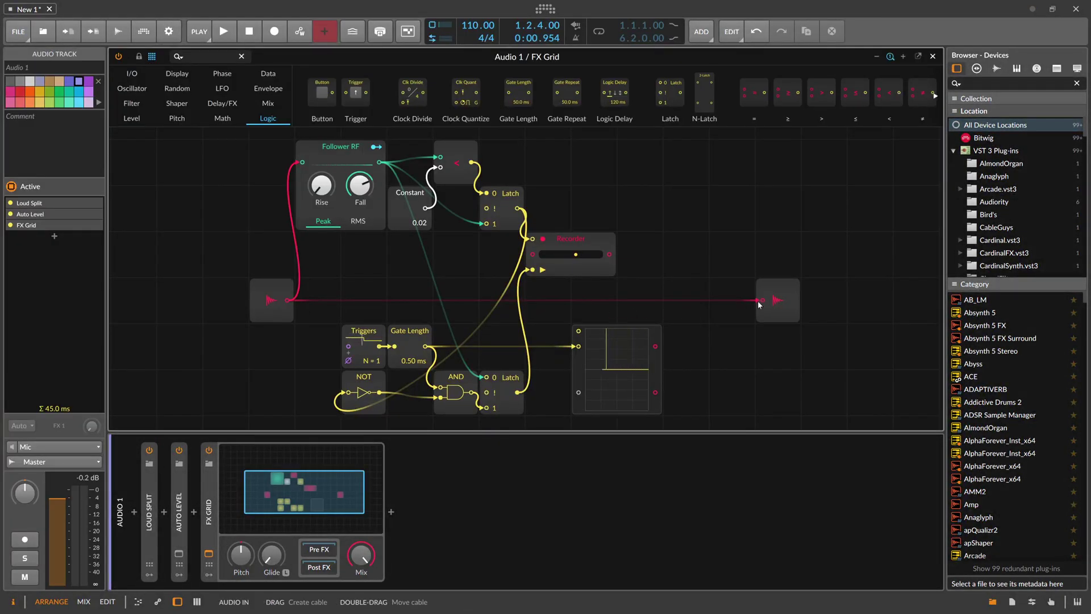
{"action": "left_click_drag", "start_coordinate": [759, 303], "coordinate": [617, 261]}
{"action": "left_click_drag", "start_coordinate": [750, 300], "coordinate": [761, 303]}
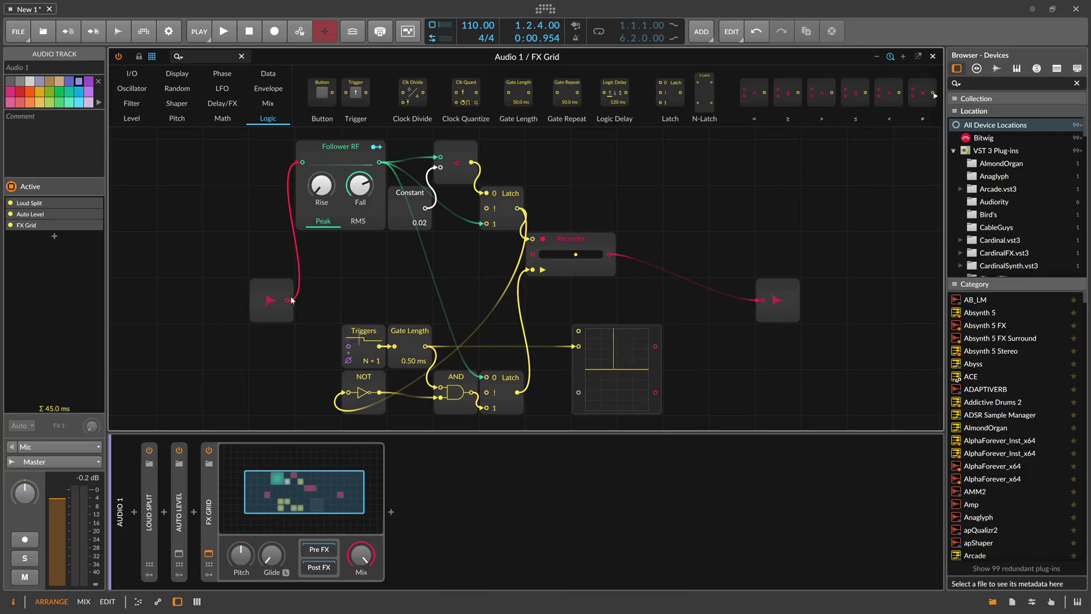
- Connect the audio input to the Recorder's signal input and close the FX Grid
{"action": "left_click_drag", "start_coordinate": [511, 255], "coordinate": [532, 254]}
{"action": "key", "text": "Escape"}
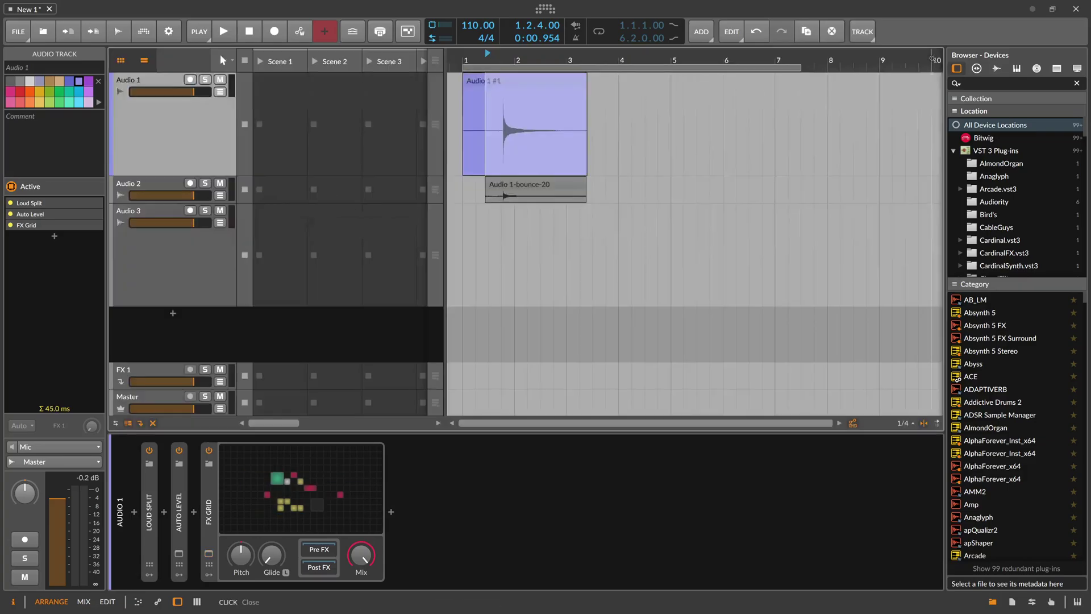
- Delete the Audio 2 and Audio 3 tracks
{"action": "left_click", "coordinate": [166, 184]}
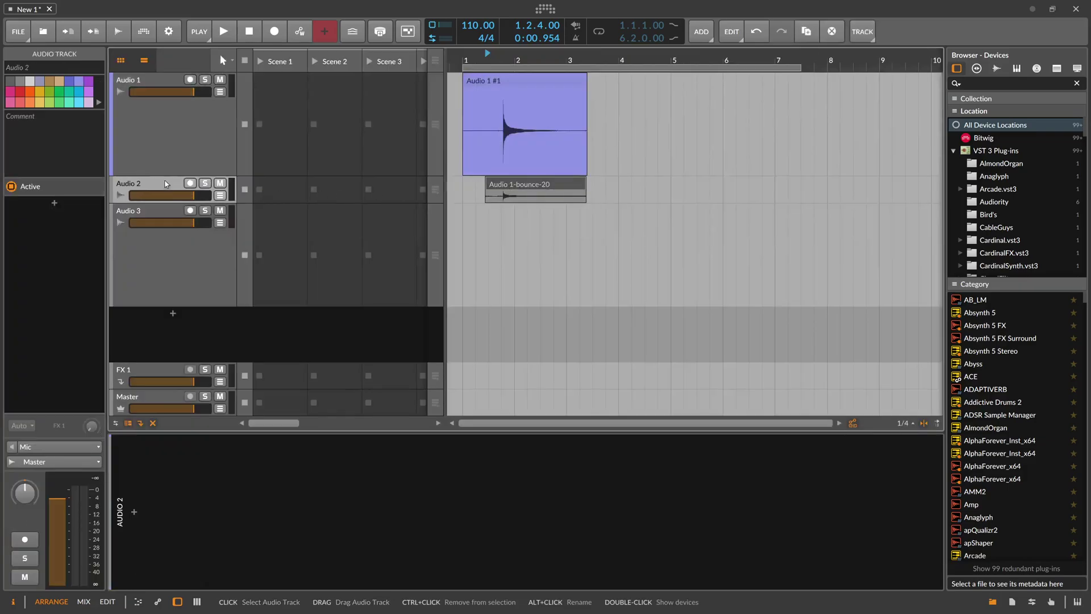
{"action": "key", "text": "Delete"}
{"action": "key", "text": "Delete"}
- Bounce Audio 1 from 1.2.1.00 to 6.3.1.00 to a new track, Post-Fader at 32-bit floating-point, and inspect the bounced hit's start
{"action": "left_click_drag", "start_coordinate": [475, 139], "coordinate": [751, 148]}
{"action": "right_click", "coordinate": [752, 148]}
{"action": "left_click", "coordinate": [585, 230]}
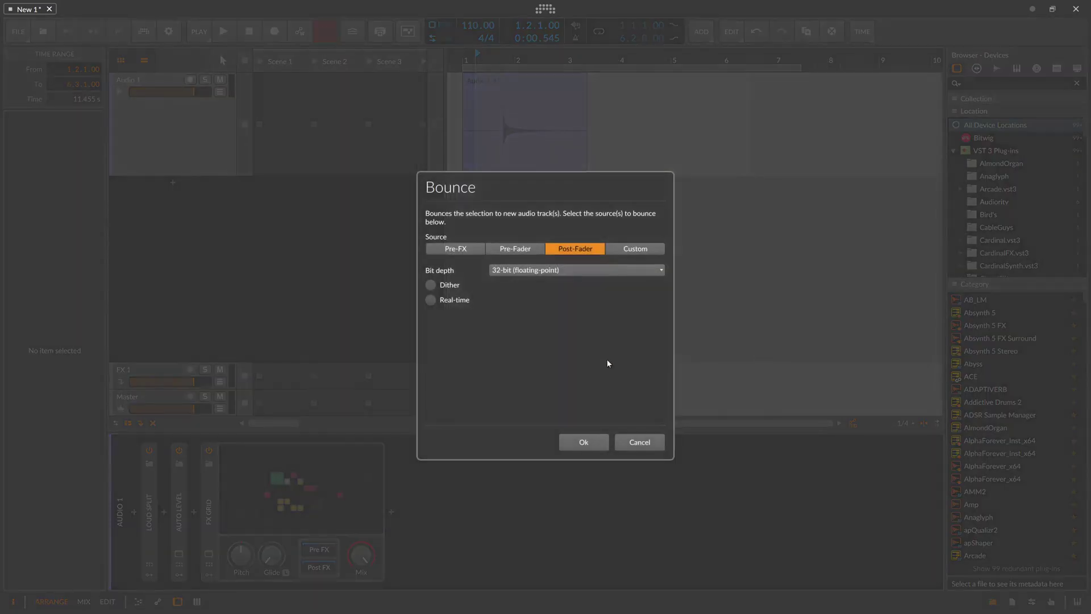
{"action": "left_click", "coordinate": [584, 446]}
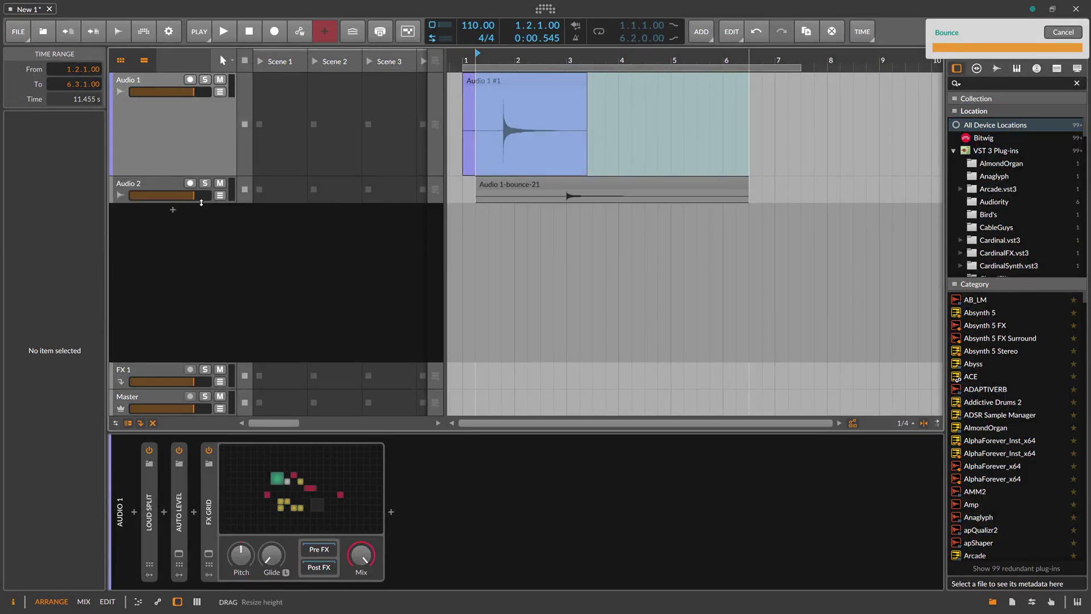
{"action": "left_click_drag", "start_coordinate": [543, 57], "coordinate": [620, 87]}
{"action": "mouse_move", "coordinate": [675, 55]}
{"action": "left_mouse_down"}
{"action": "mouse_move", "coordinate": [659, 142]}
{"action": "mouse_move", "coordinate": [654, 57]}
{"action": "left_mouse_up"}
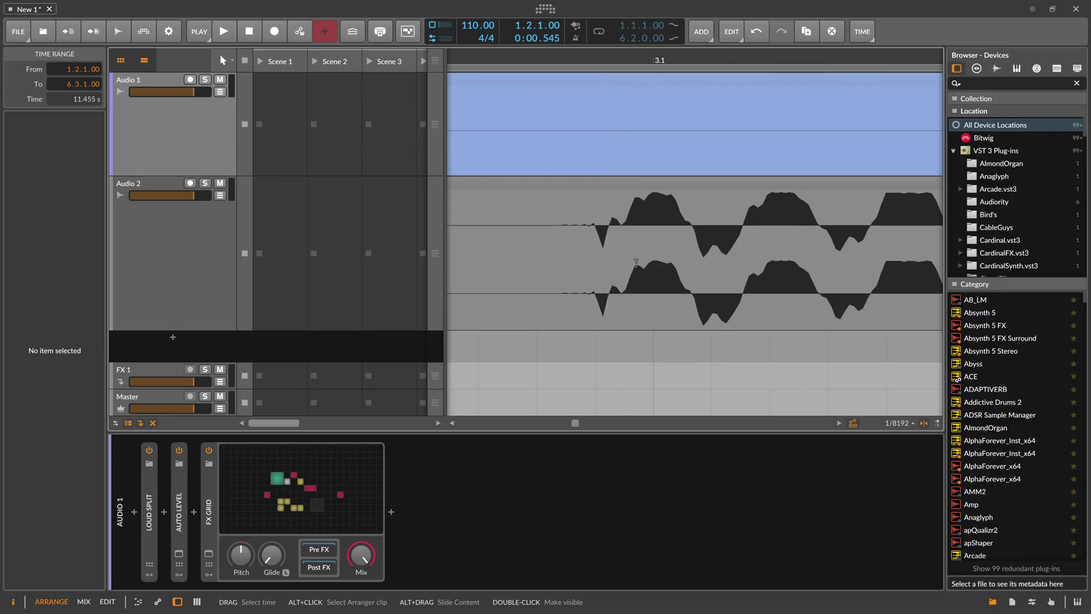
- Insert a Logic Delay between the lower Latch and the Recorder's play input in the FX Grid and set its delay time to 0.30 ms
{"action": "left_click", "coordinate": [302, 470]}
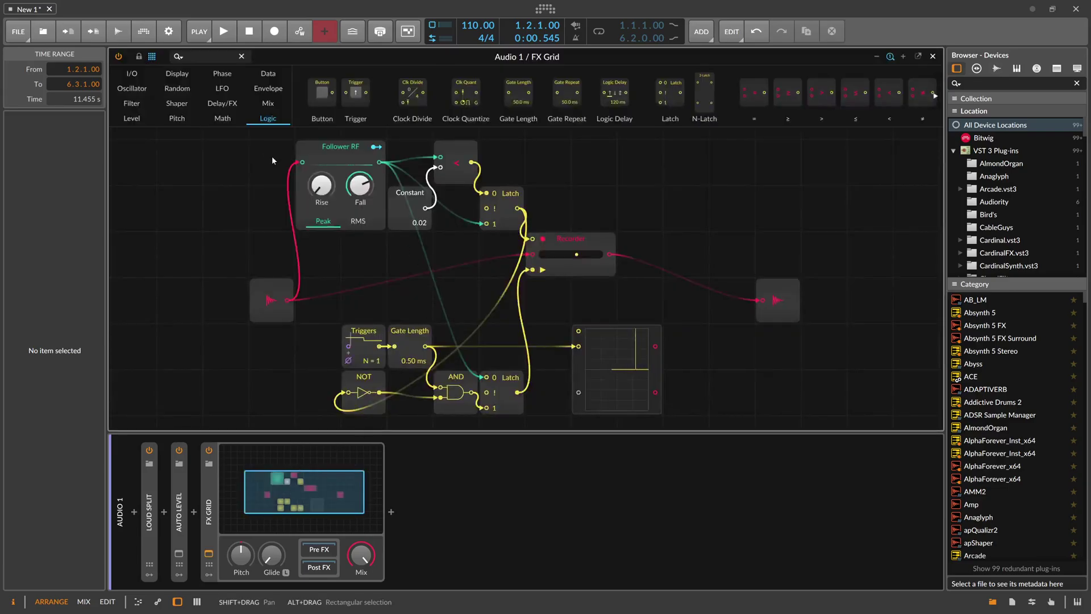
{"action": "type", "text": "delay"}
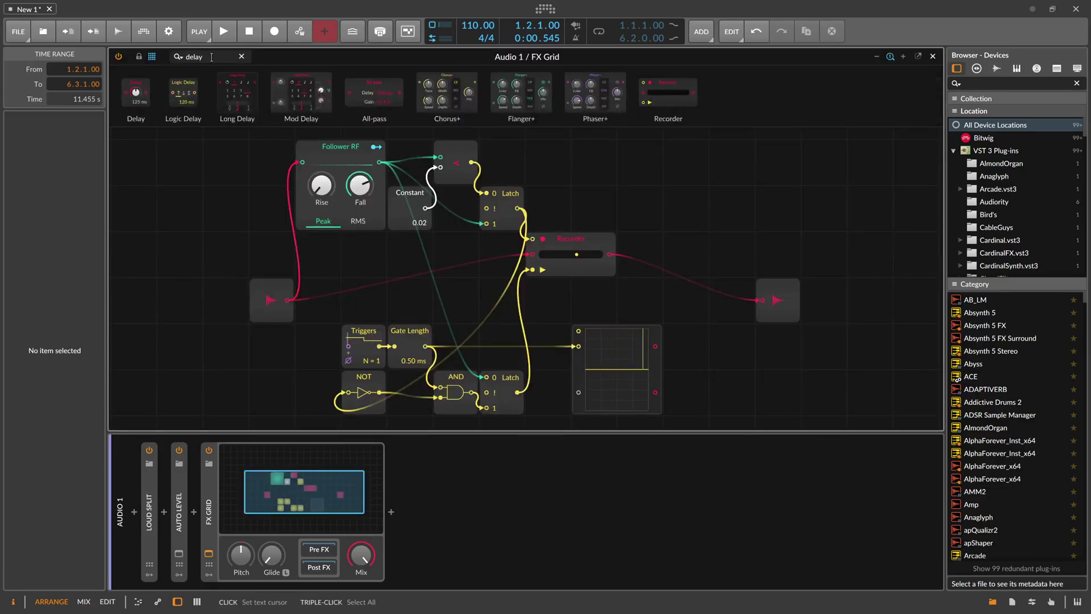
{"action": "left_click_drag", "start_coordinate": [210, 92], "coordinate": [559, 396]}
{"action": "double_click", "coordinate": [556, 407]}
{"action": "type", "text": "0.30 ms"}
{"action": "key", "text": "Return"}
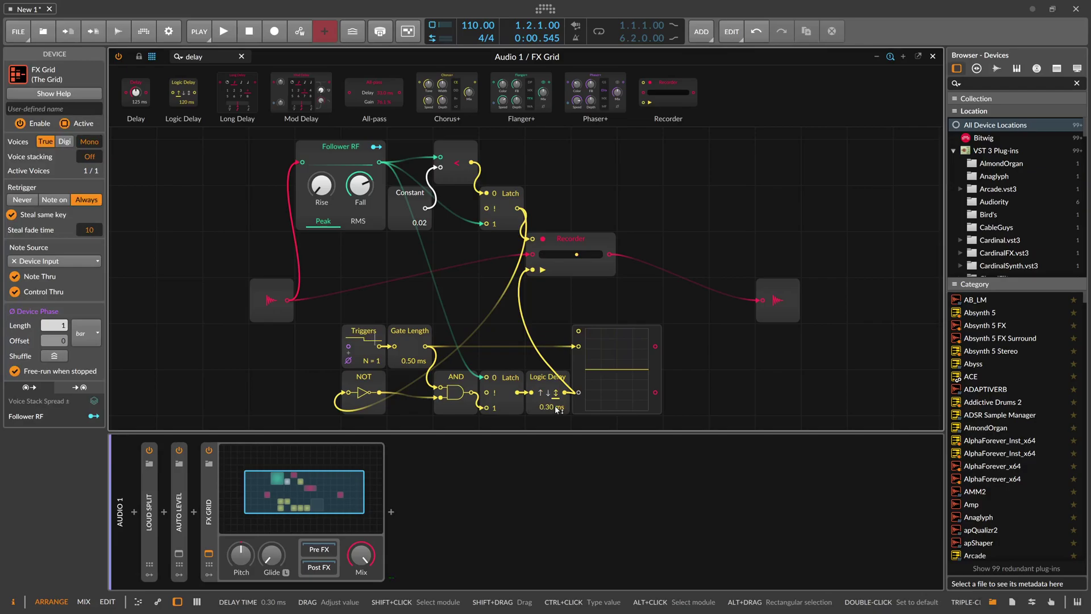
{"action": "left_click", "coordinate": [578, 368]}
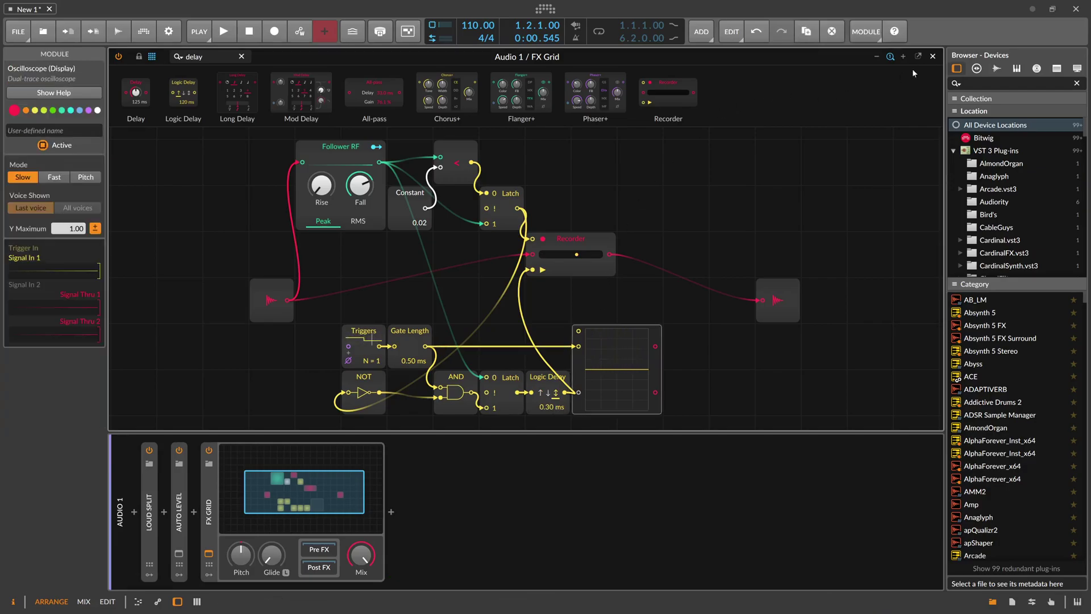
{"action": "key", "text": "Escape"}
- Bounce the same Audio 1 time range again to a new track, Post-Fader at 32-bit floating-point
{"action": "left_click_drag", "start_coordinate": [586, 59], "coordinate": [515, 8]}
{"action": "left_click", "coordinate": [213, 236]}
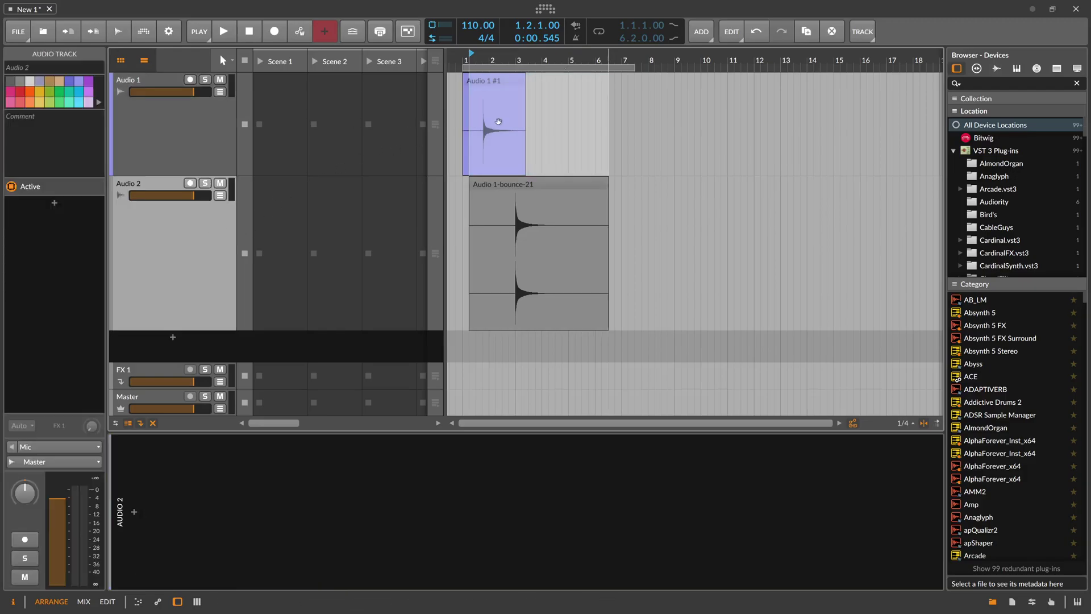
{"action": "right_click", "coordinate": [483, 121]}
{"action": "left_click", "coordinate": [545, 208]}
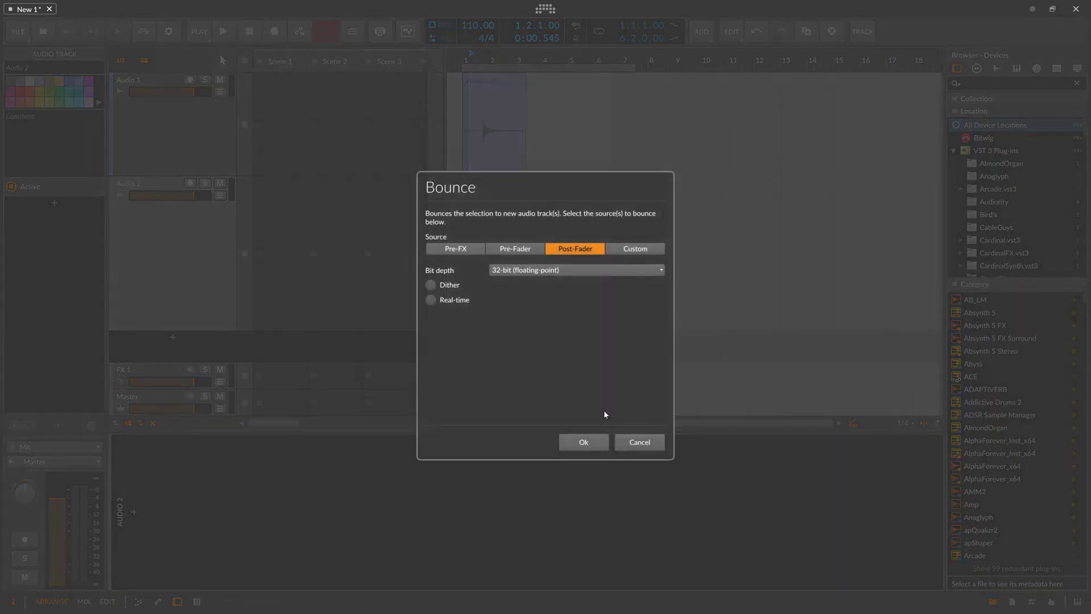
{"action": "left_click", "coordinate": [585, 441]}
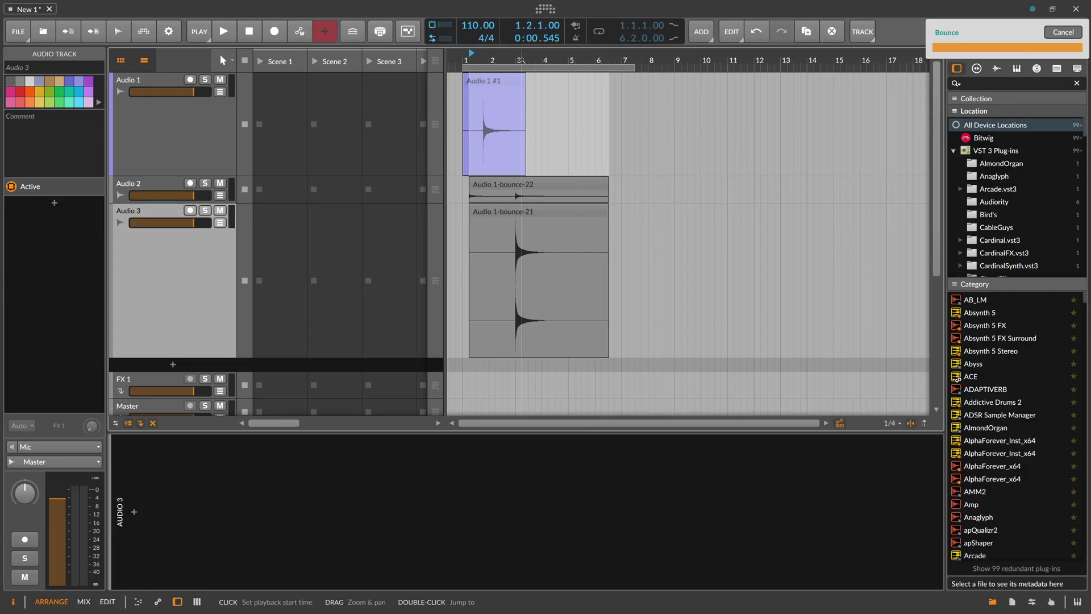
- Enlarge the Audio 2 track to check where the new bounce starts near bar 3, and delete both bounced tracks
{"action": "left_click_drag", "start_coordinate": [521, 62], "coordinate": [541, 187]}
{"action": "left_click_drag", "start_coordinate": [534, 99], "coordinate": [559, 191]}
{"action": "left_click_drag", "start_coordinate": [408, 203], "coordinate": [408, 271]}
{"action": "left_click_drag", "start_coordinate": [565, 60], "coordinate": [613, 7]}
{"action": "left_click", "coordinate": [189, 264]}
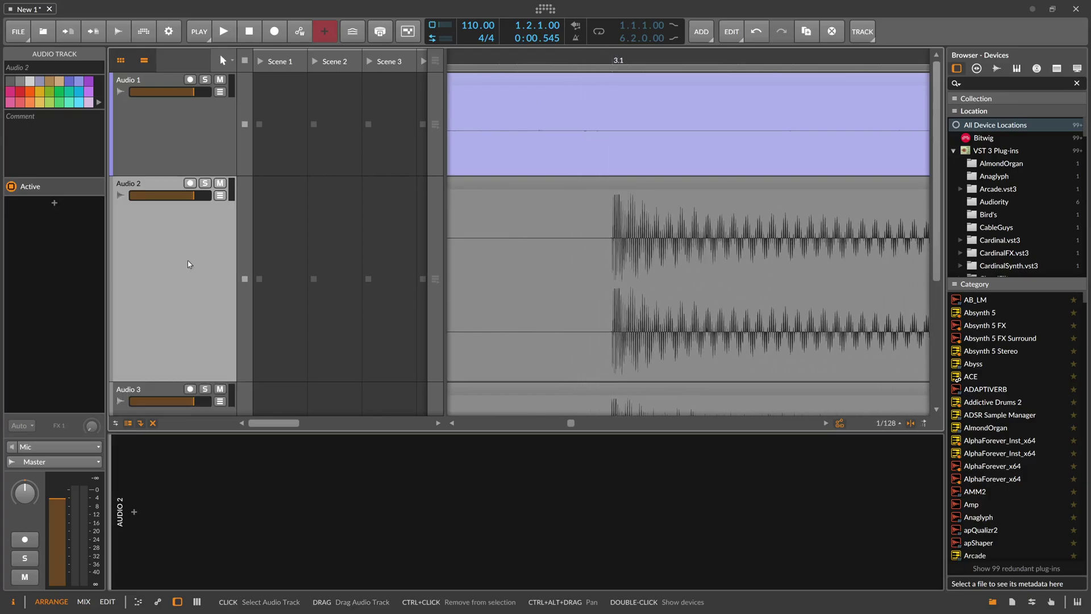
{"action": "key", "text": "Delete"}
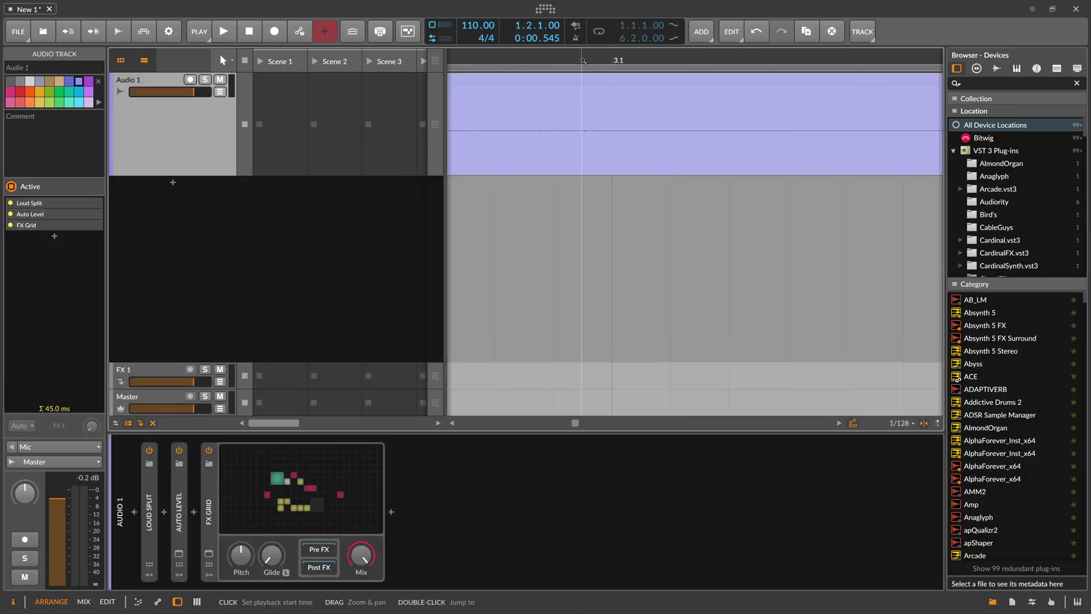
- Bounce Audio 1 from 1.3.1.00 to 3.4.1.00 to a new track, Post-Fader at 32-bit floating-point
{"action": "left_click_drag", "start_coordinate": [629, 60], "coordinate": [629, 17]}
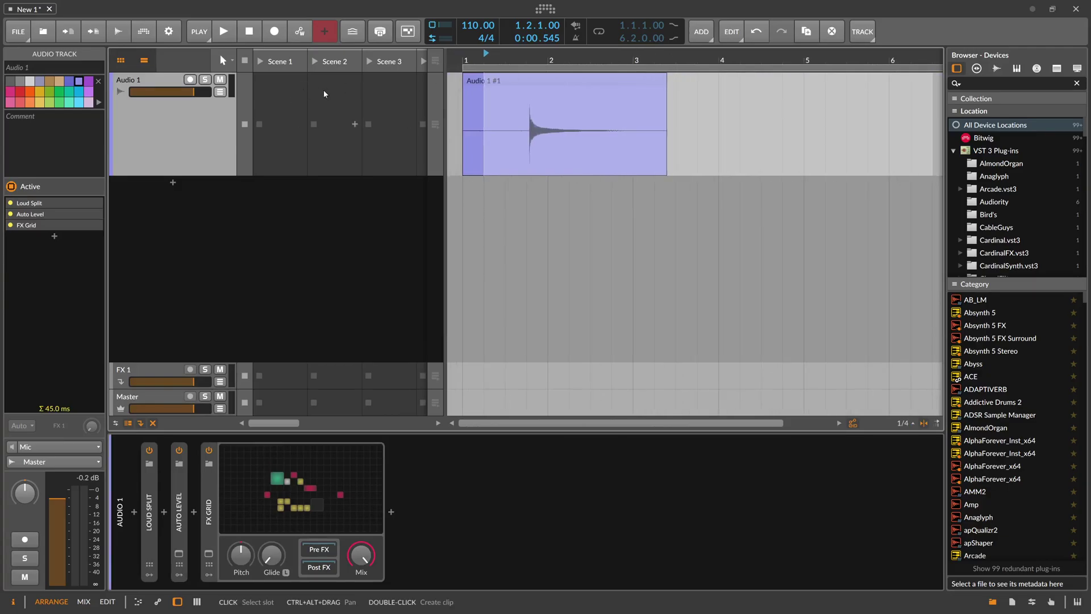
{"action": "left_click_drag", "start_coordinate": [484, 108], "coordinate": [697, 142]}
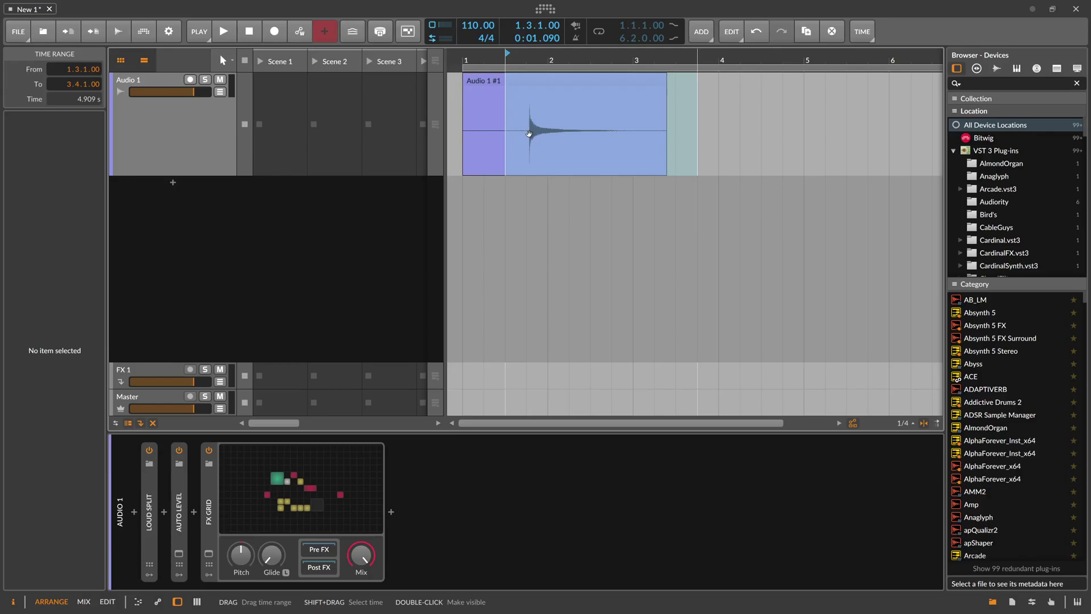
{"action": "right_click", "coordinate": [529, 134]}
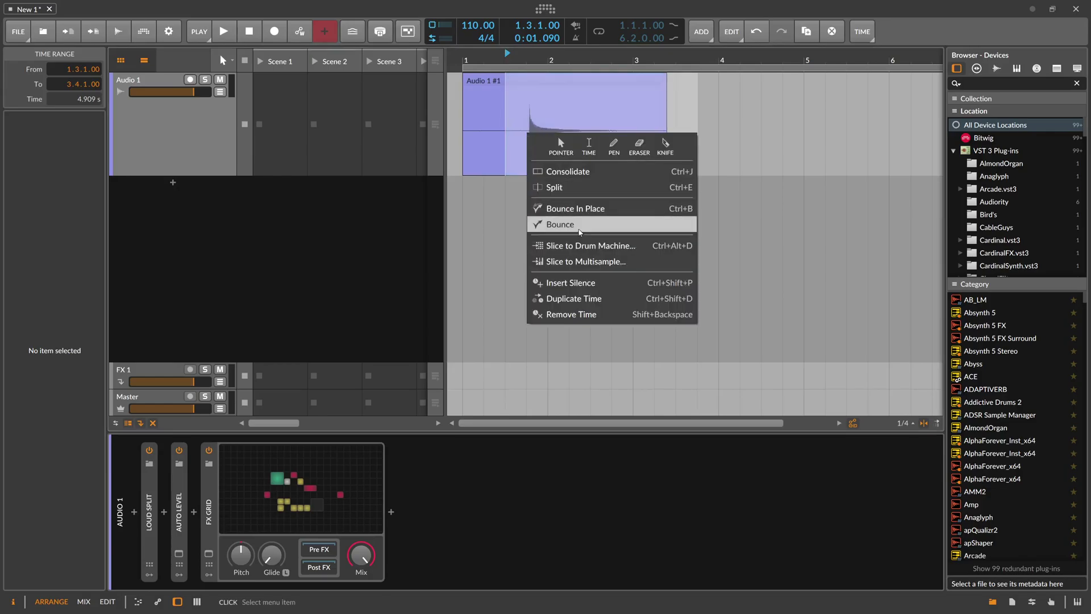
{"action": "left_click", "coordinate": [580, 225]}
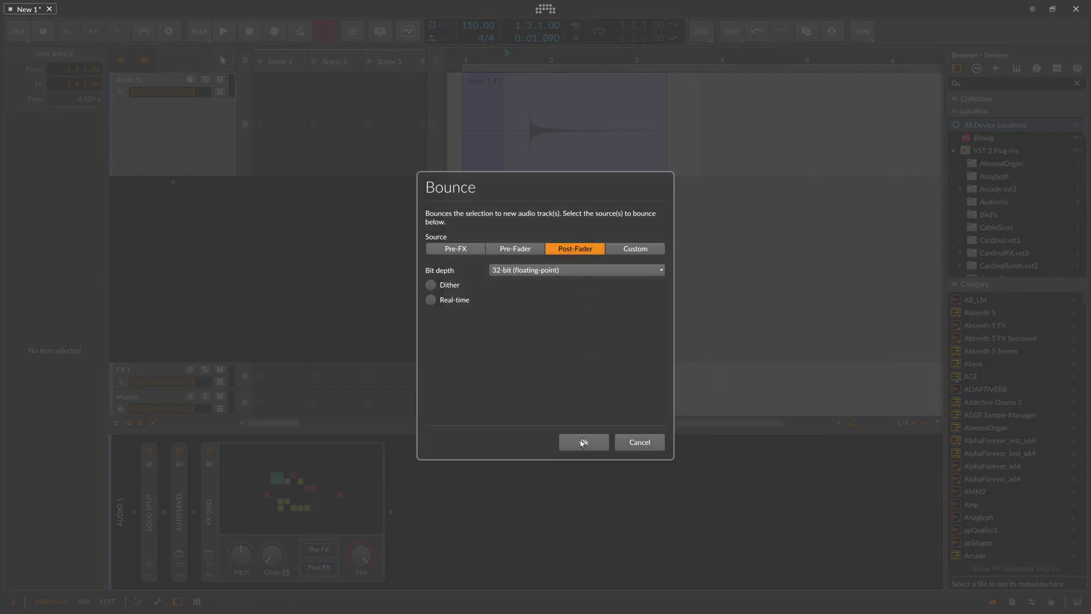
{"action": "left_click", "coordinate": [579, 442]}
- Trim the bounced clip on Audio 2 to a length of 0.3.0.00 and place it at 1.1.1.00
{"action": "left_click", "coordinate": [506, 184]}
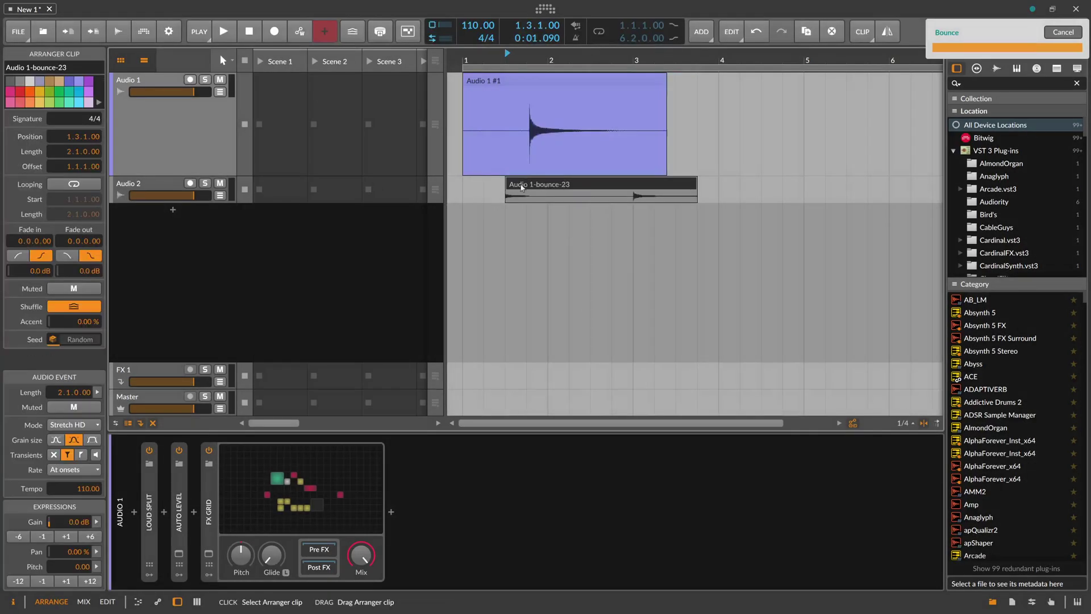
{"action": "mouse_move", "coordinate": [506, 183]}
{"action": "left_mouse_down"}
{"action": "mouse_move", "coordinate": [633, 184]}
{"action": "mouse_move", "coordinate": [493, 187]}
{"action": "left_mouse_up"}
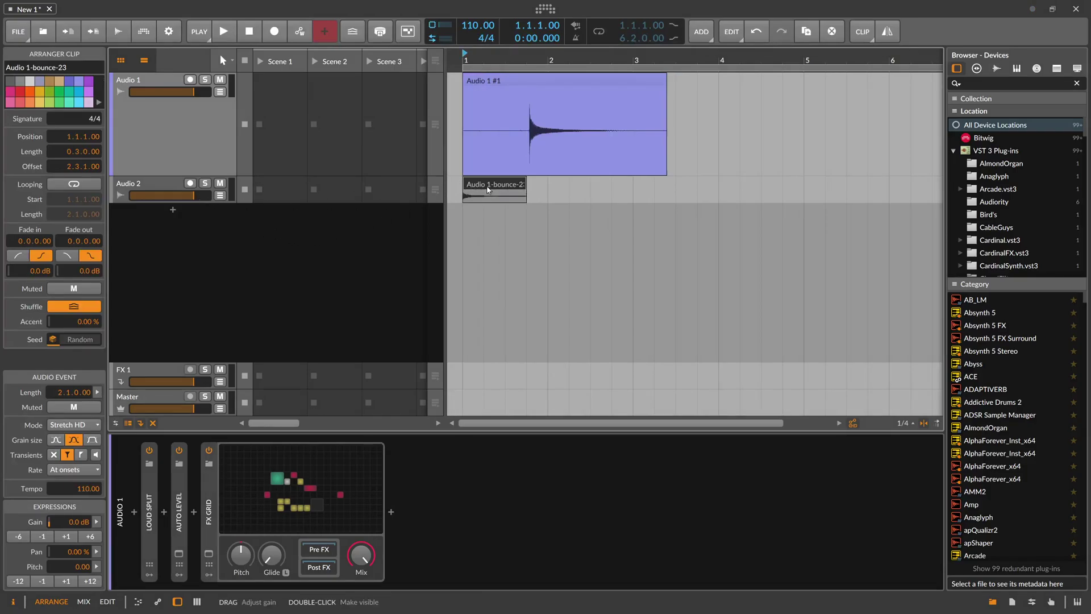
- Add an instrument track with a Sampler and load the trimmed bounce clip as its sample
{"action": "double_click", "coordinate": [176, 213]}
{"action": "type", "text": "sa"}
{"action": "key", "text": "Down"}
{"action": "key", "text": "Down"}
{"action": "key", "text": "Down"}
{"action": "key", "text": "Return"}
{"action": "left_click_drag", "start_coordinate": [469, 187], "coordinate": [249, 480]}
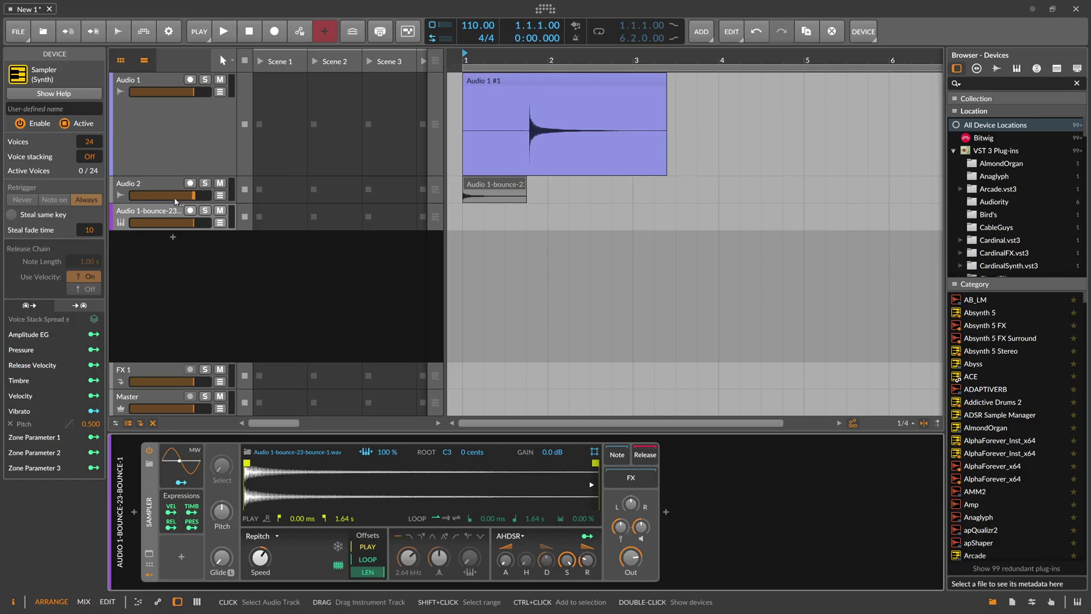
- Record-arm the Sampler track and detect the root key of the loaded sample
{"action": "left_click", "coordinate": [166, 210]}
{"action": "left_click", "coordinate": [150, 152]}
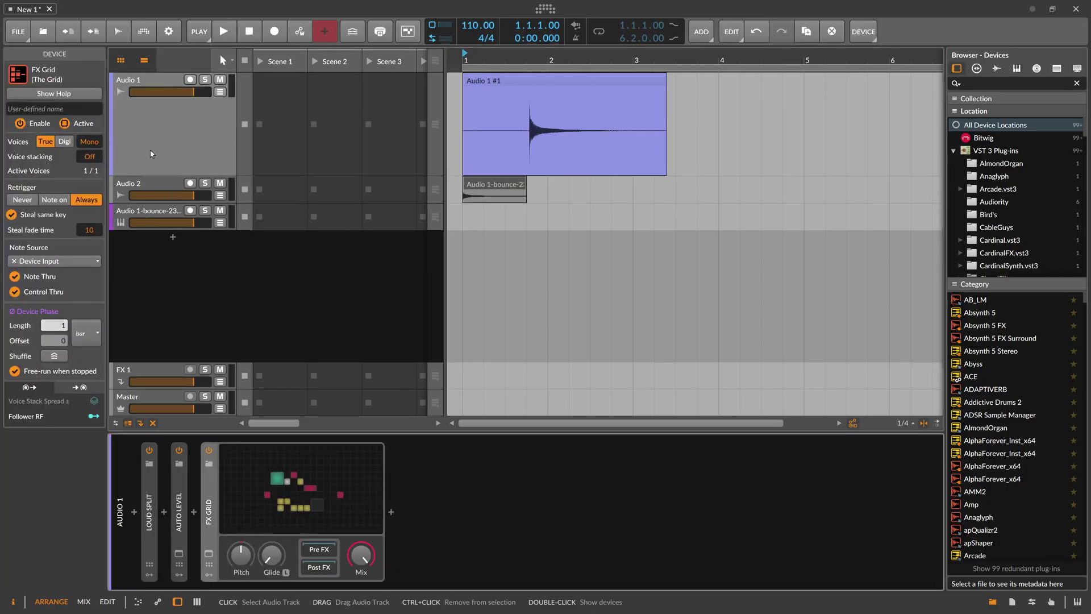
{"action": "left_click", "coordinate": [191, 212]}
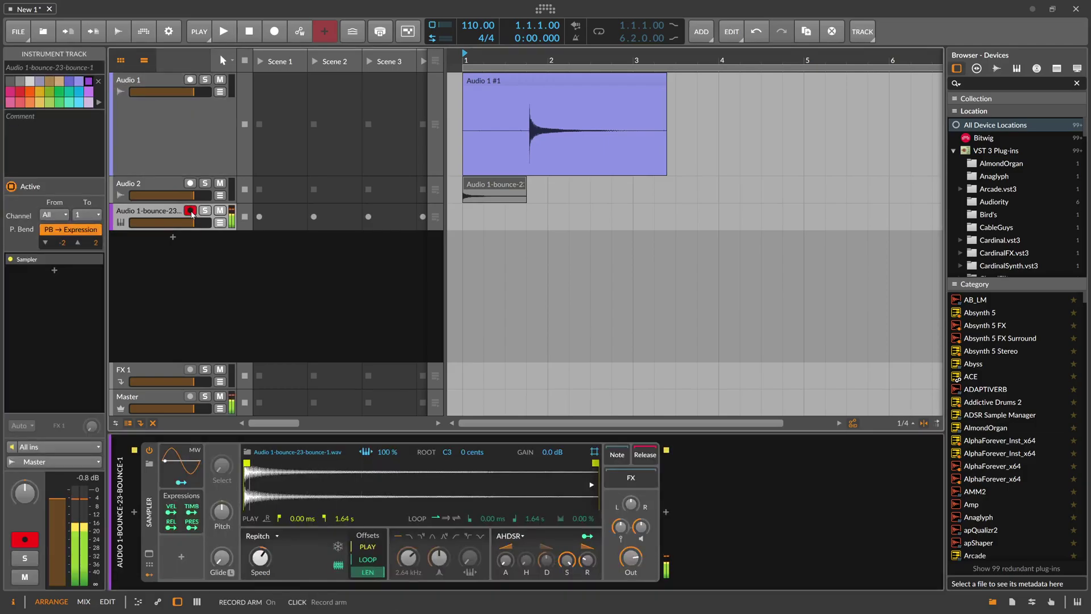
{"action": "right_click", "coordinate": [320, 468]}
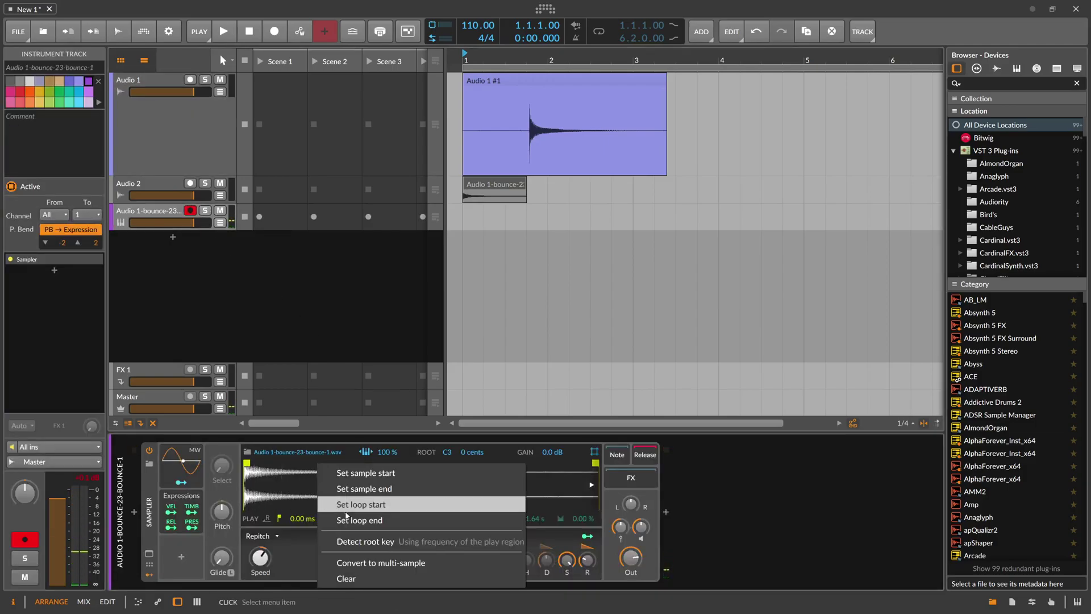
{"action": "left_click", "coordinate": [352, 541]}
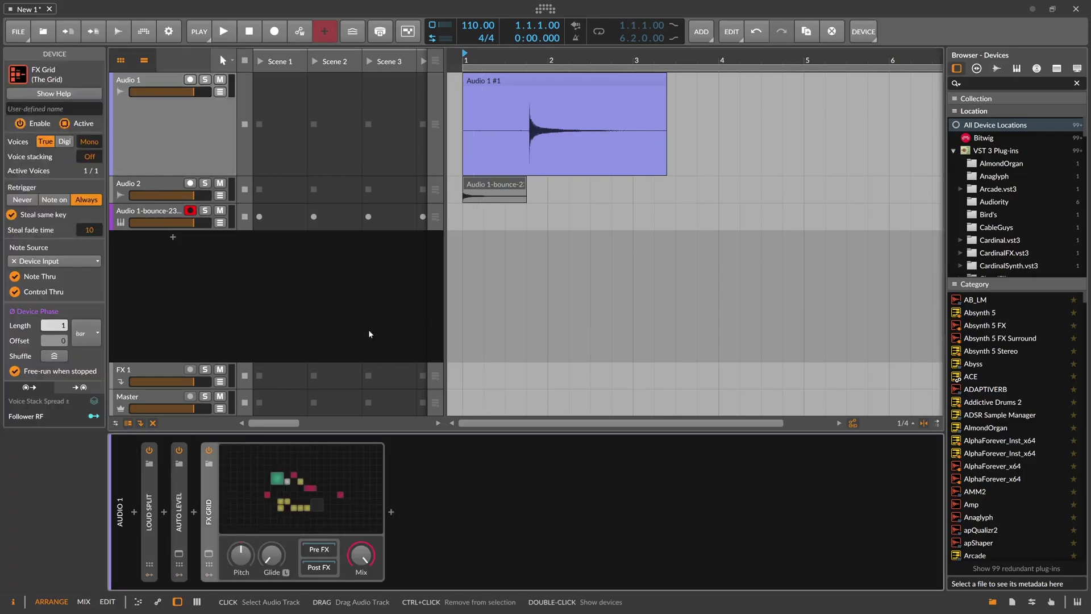
- Delete the Sampler track and the Audio 2 track, leaving only Audio 1 above the FX track
{"action": "left_click", "coordinate": [168, 210]}
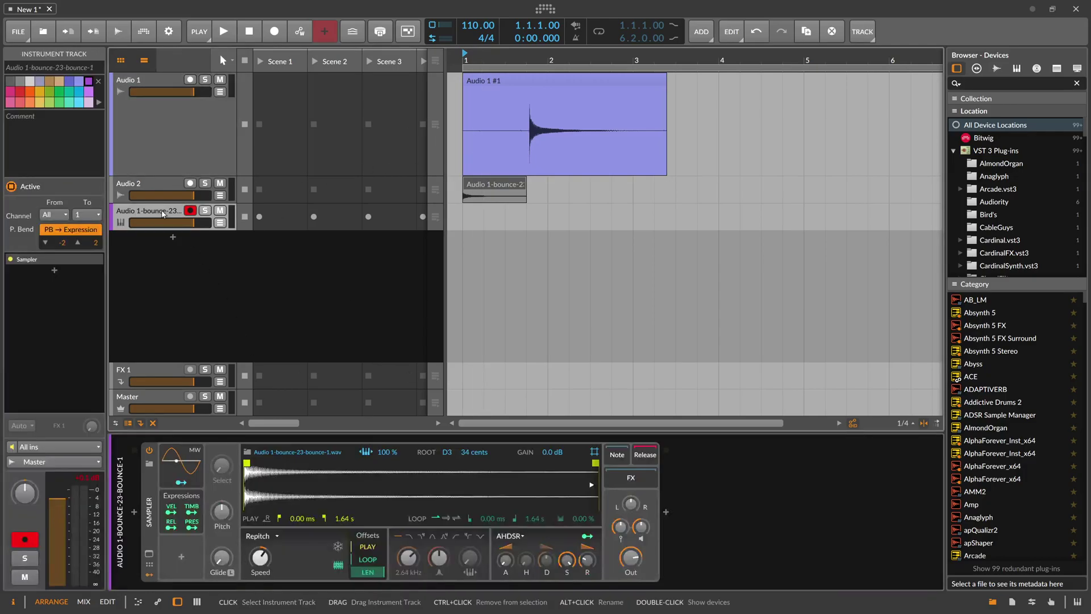
{"action": "key", "text": "Delete"}
{"action": "key", "text": "Delete"}
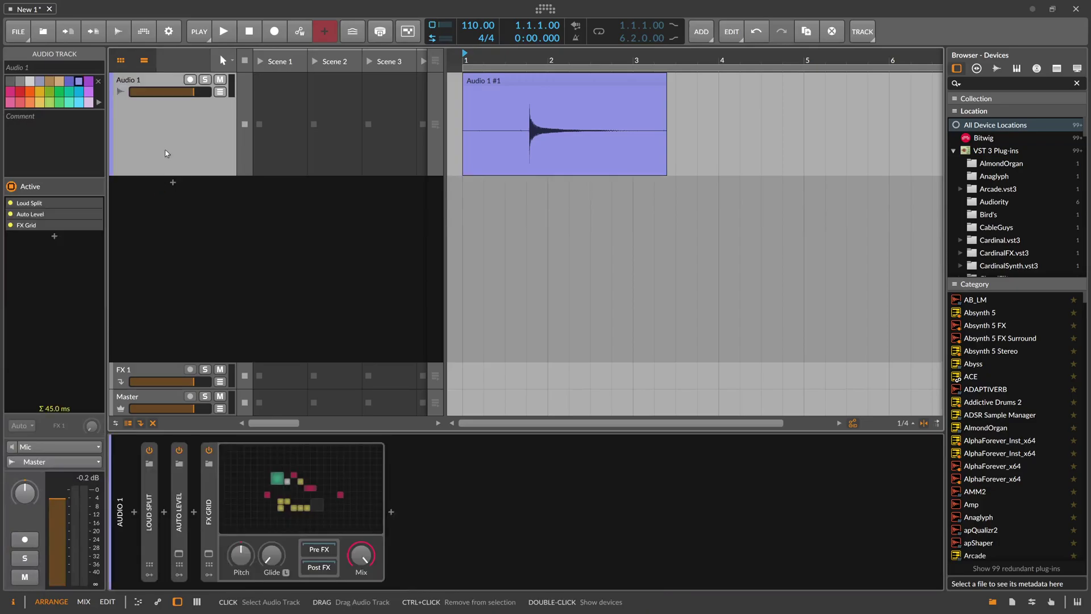
- Set the Triggers module to 8 triggers in Audio 1's FX Grid and slightly adjust the Follower's Fall
{"action": "left_click", "coordinate": [252, 478]}
{"action": "left_click_drag", "start_coordinate": [372, 361], "coordinate": [372, 347]}
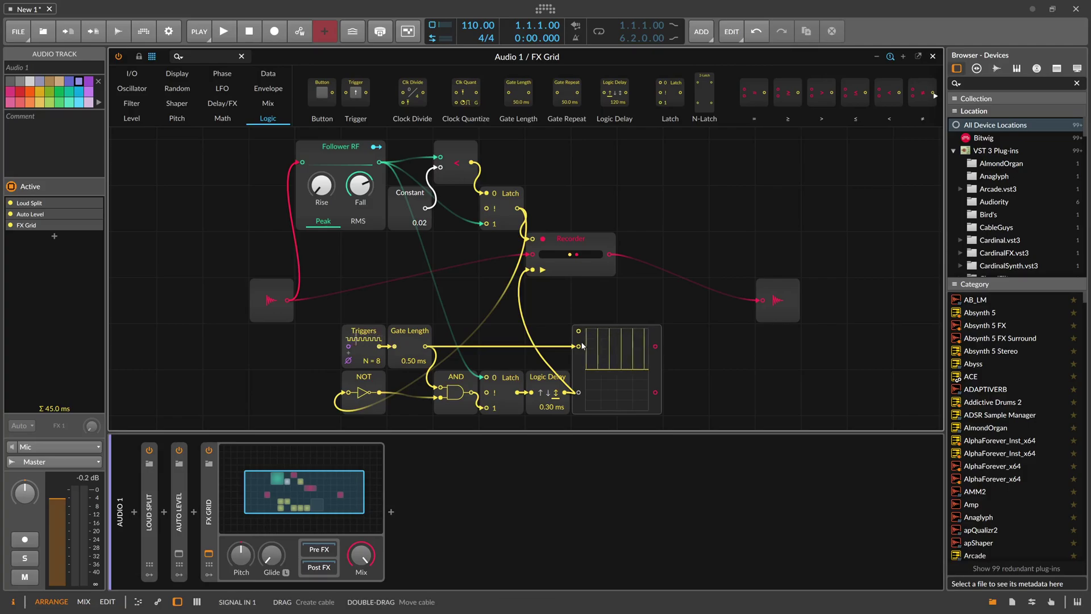
{"action": "mouse_move", "coordinate": [360, 185]}
{"action": "left_mouse_down"}
{"action": "mouse_move", "coordinate": [360, 211]}
{"action": "mouse_move", "coordinate": [360, 183]}
{"action": "left_mouse_up"}
{"action": "key", "text": "Escape"}
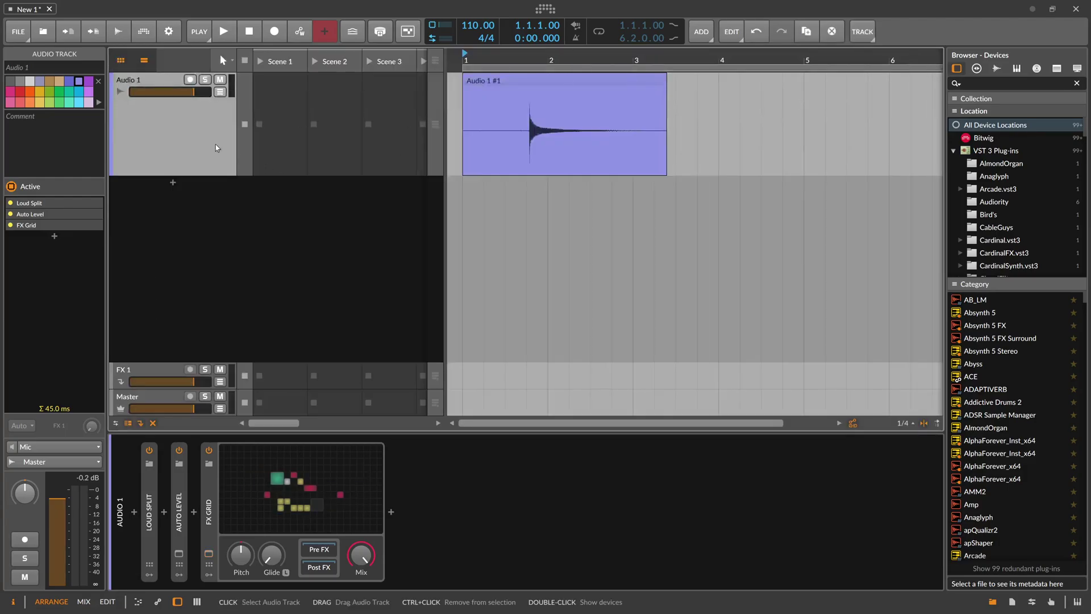
- Delete the recorded hit clip from the Audio 1 track
{"action": "left_click", "coordinate": [485, 86]}
{"action": "key", "text": "Delete"}
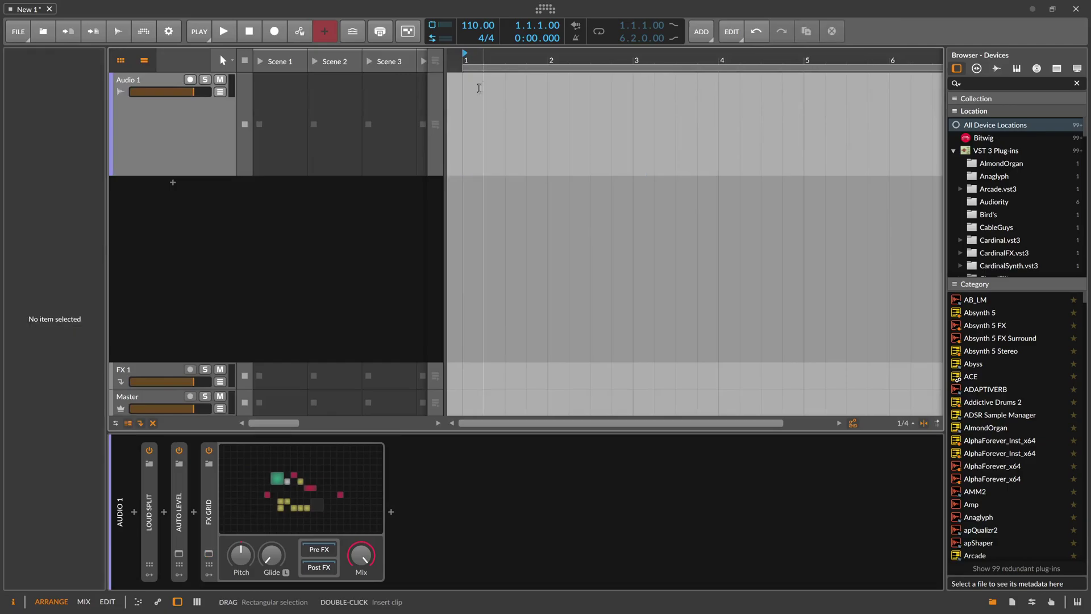
- Record a new take of several microphone hits about four bars long on Audio 1, disarm the track and select the clip
{"action": "left_click", "coordinate": [186, 114]}
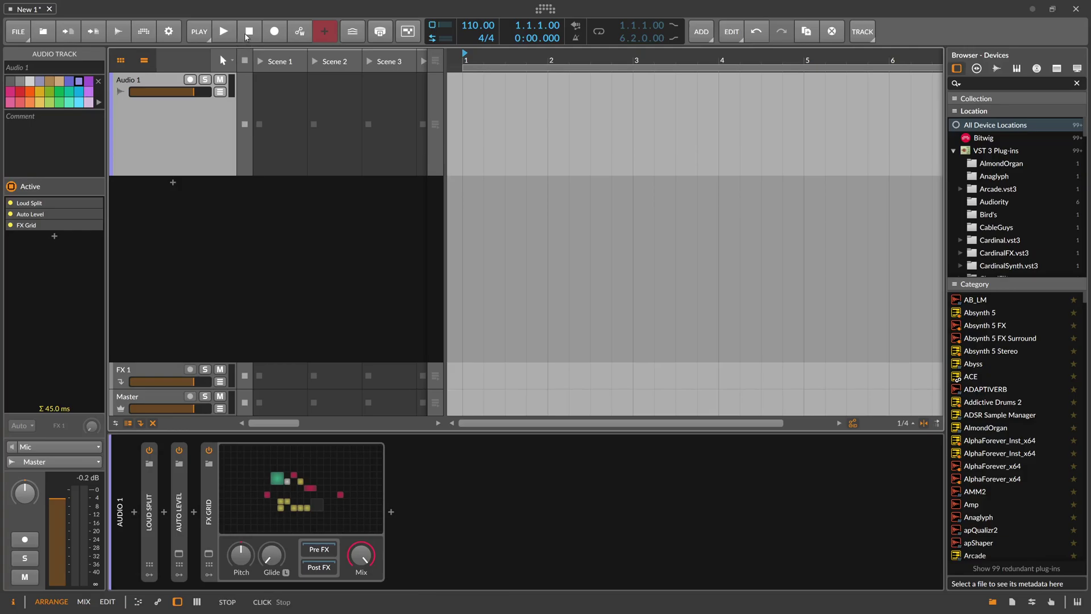
{"action": "left_click", "coordinate": [274, 31]}
{"action": "left_click", "coordinate": [190, 79]}
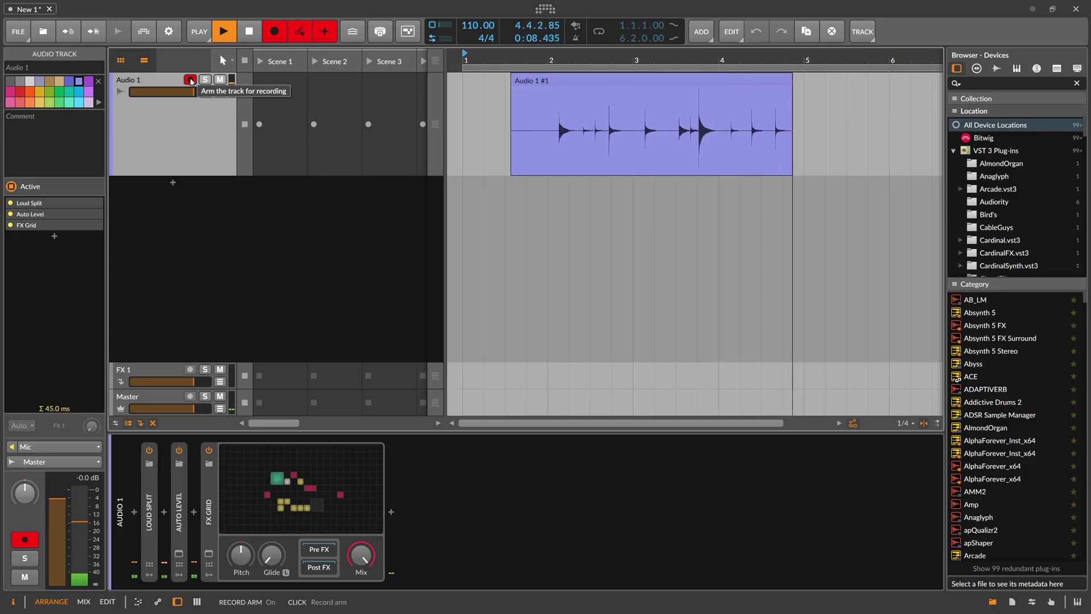
{"action": "key", "text": "space"}
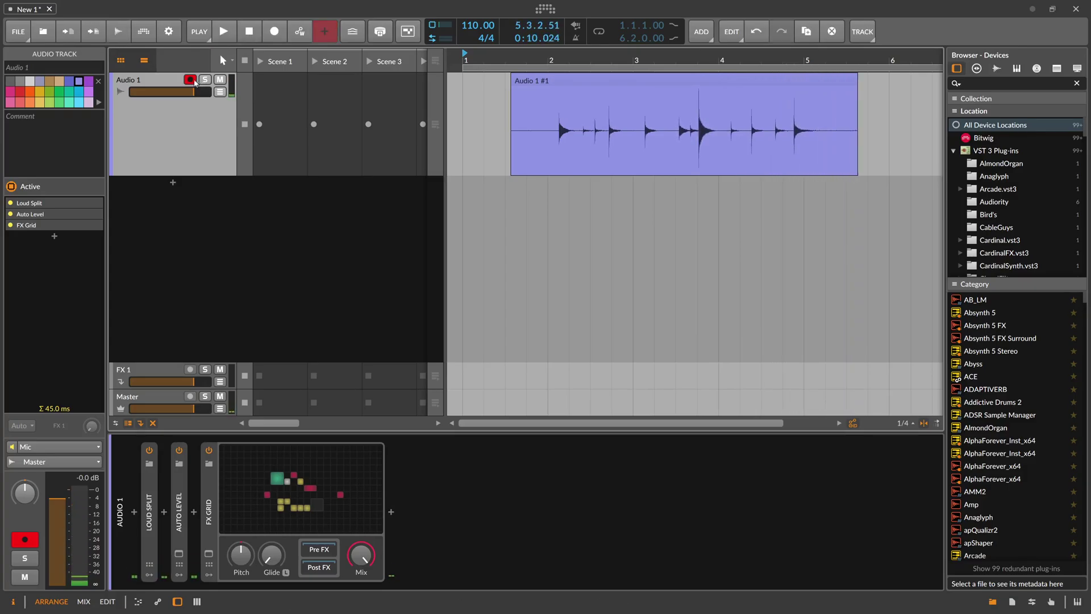
{"action": "left_click", "coordinate": [191, 80]}
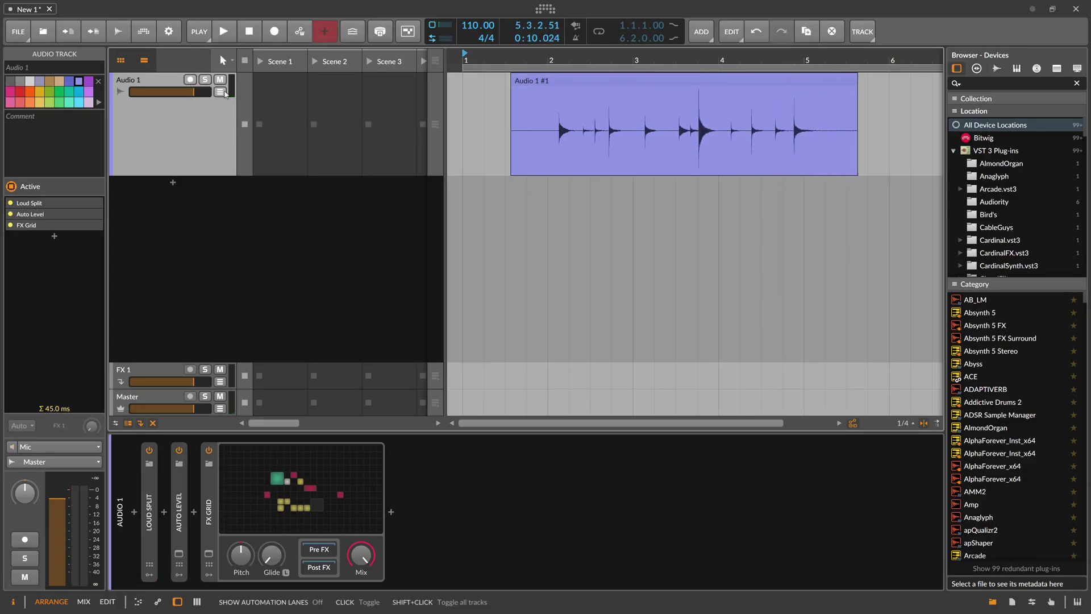
{"action": "left_click", "coordinate": [554, 80]}
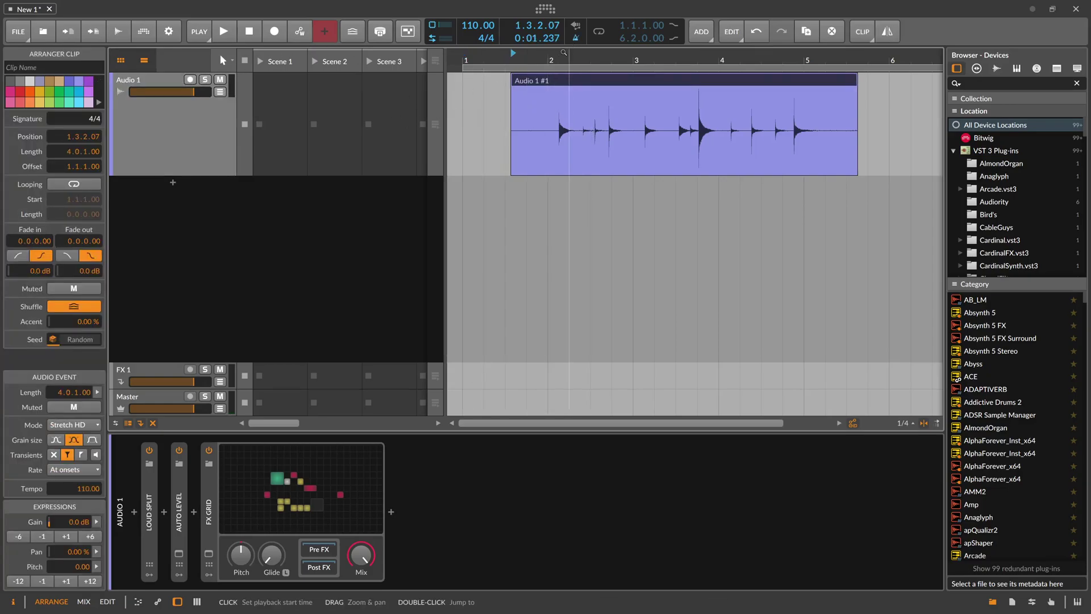
- Play the Audio 1 take from bar 2 with the FX Grid temporarily bypassed to hear the unprocessed hits
{"action": "left_click", "coordinate": [546, 64]}
{"action": "left_click", "coordinate": [209, 450]}
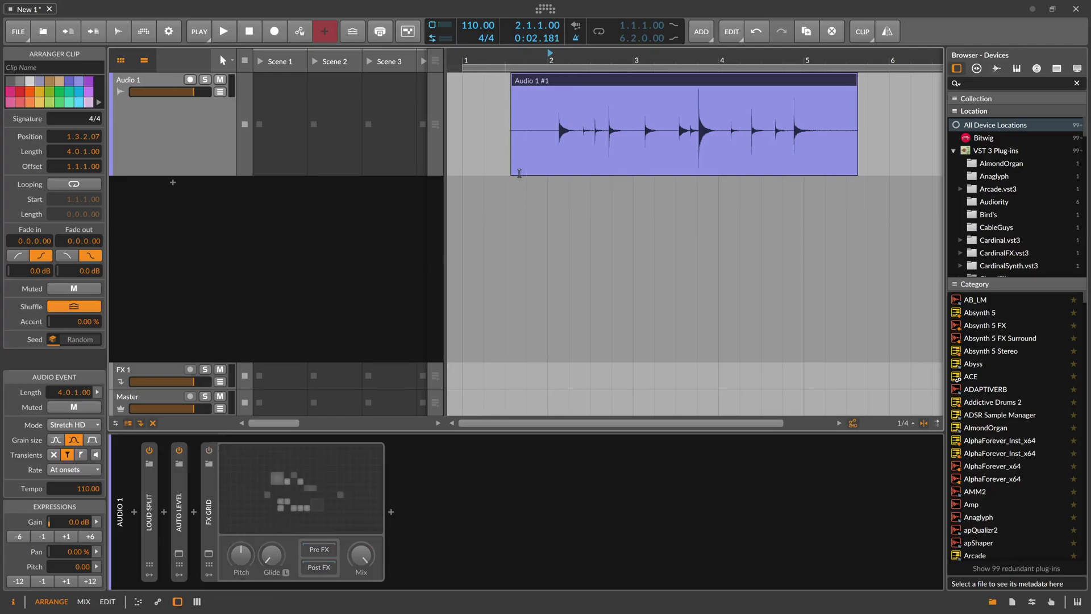
{"action": "key", "text": "space"}
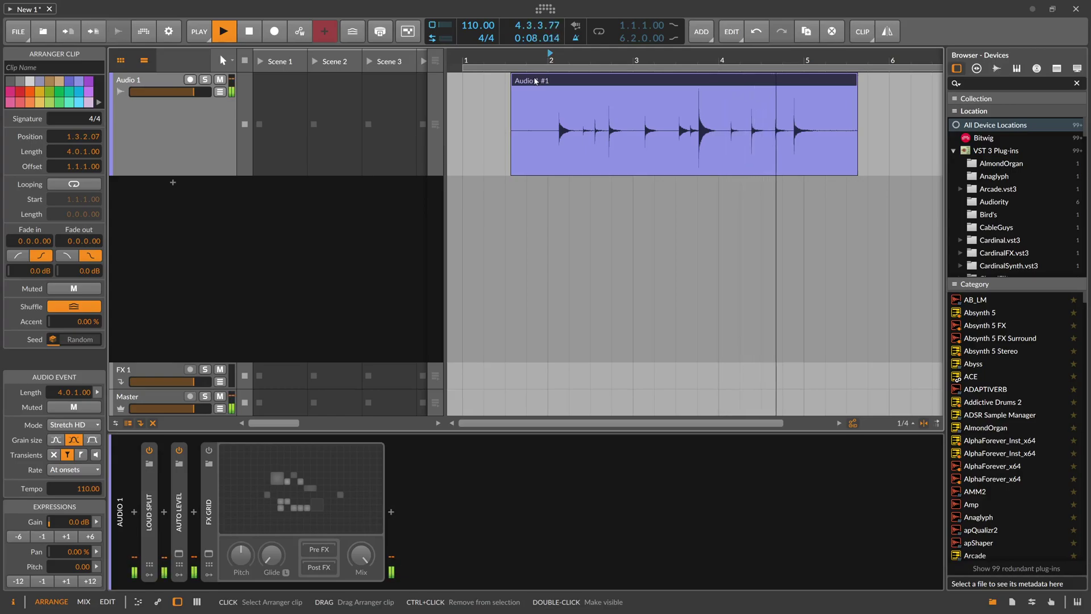
{"action": "key", "text": "space"}
{"action": "left_click", "coordinate": [208, 450]}
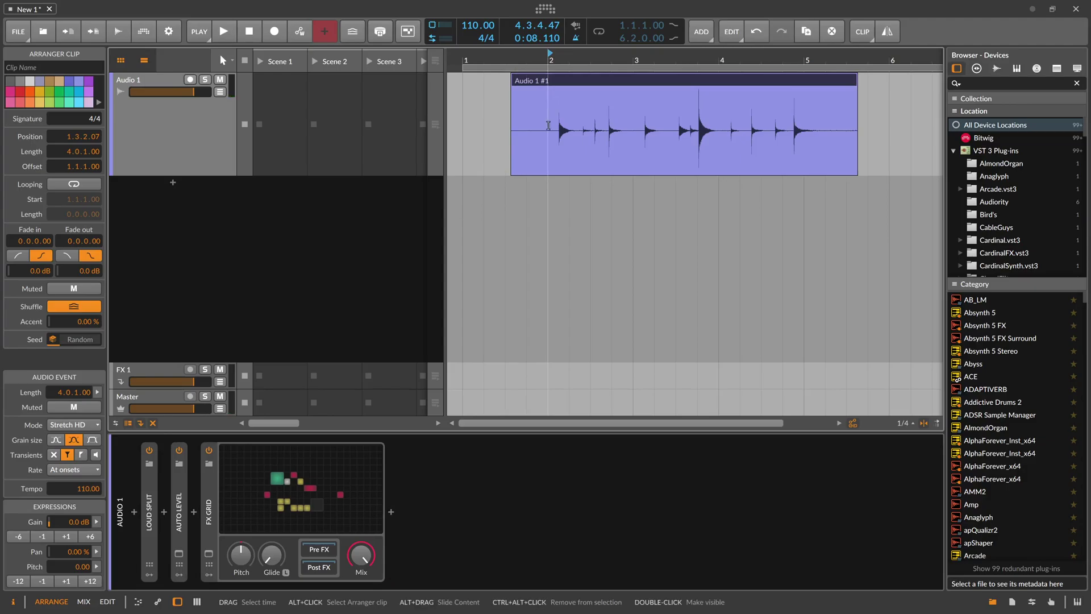
- Bounce the Audio 1 take from 2.1.1.00 to 5.3.1.00 to a new track, using the Post-Fader source at 32-bit floating-point
{"action": "left_click_drag", "start_coordinate": [548, 122], "coordinate": [847, 123]}
{"action": "right_click", "coordinate": [699, 122]}
{"action": "left_click", "coordinate": [725, 212]}
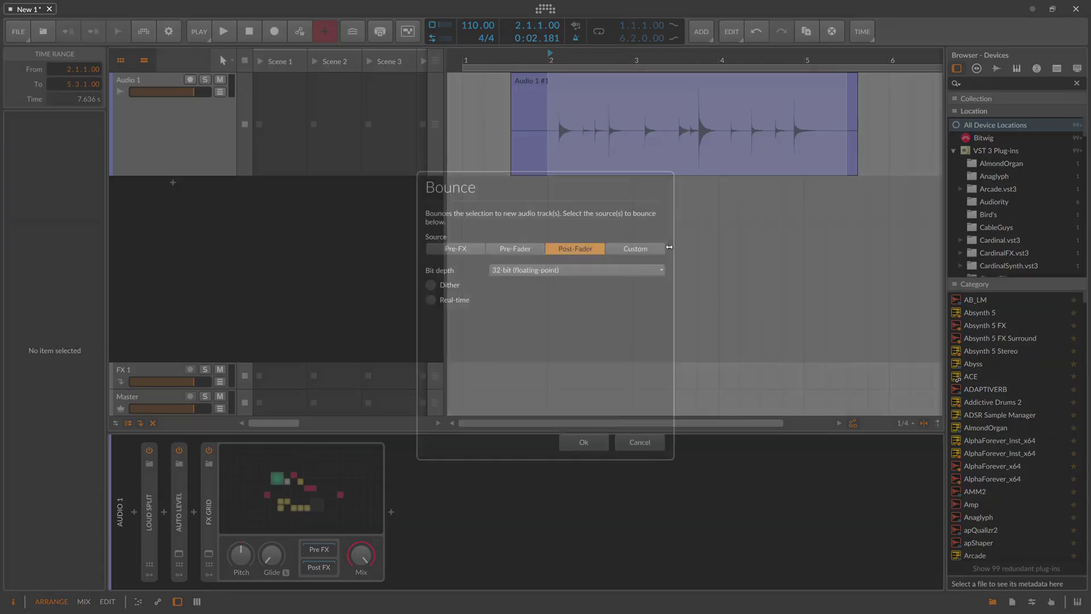
{"action": "left_click", "coordinate": [579, 441]}
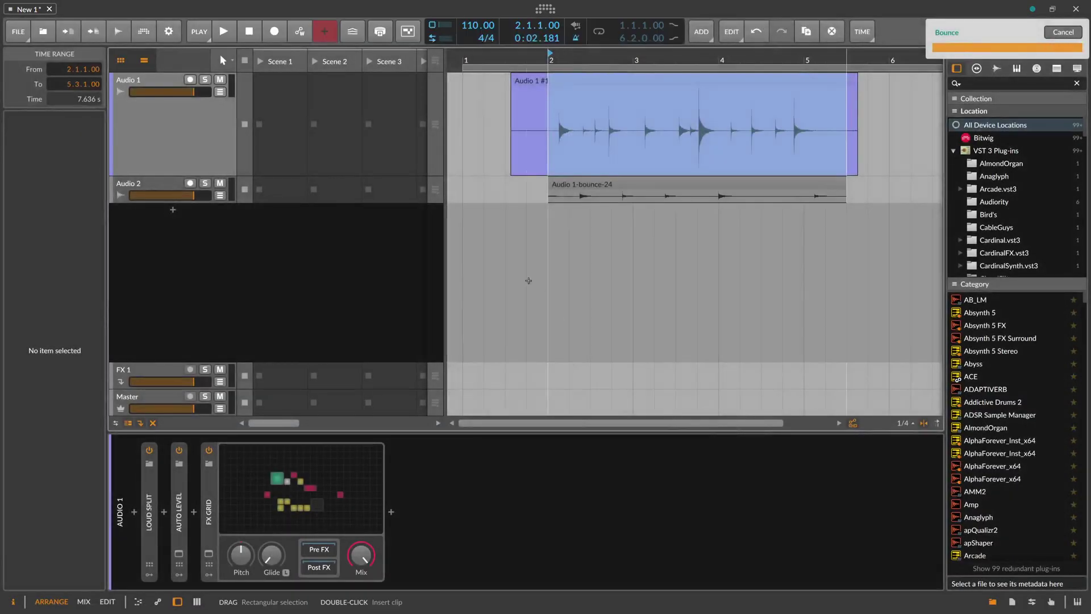
- Enlarge and solo the bounced Audio 2 track, play it from bar 2 to check the retriggered hits, and select its clip
{"action": "left_click_drag", "start_coordinate": [189, 203], "coordinate": [188, 294]}
{"action": "left_click", "coordinate": [205, 183]}
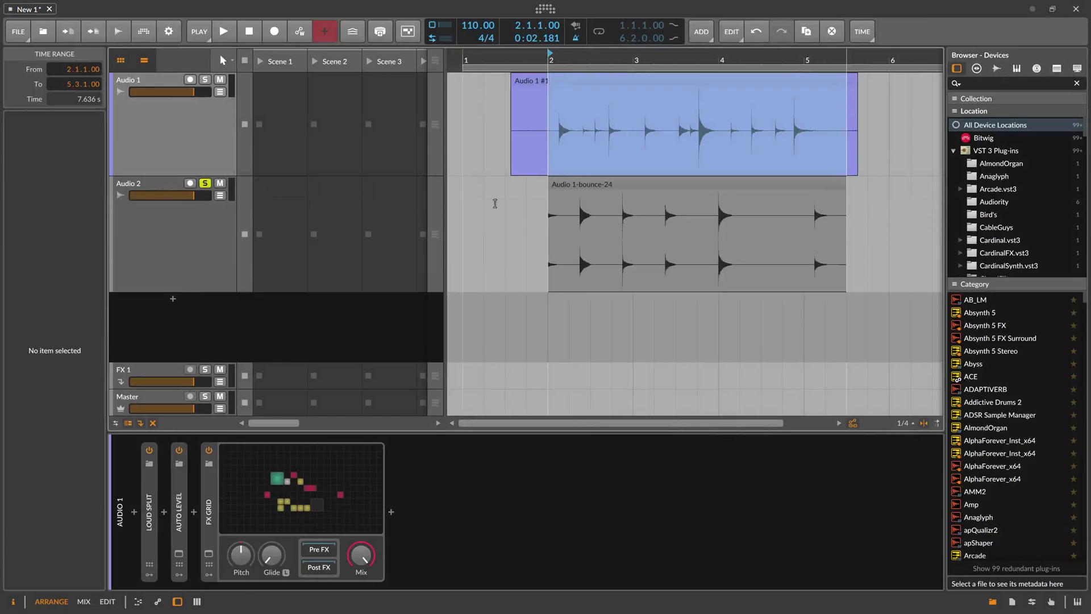
{"action": "key", "text": "space"}
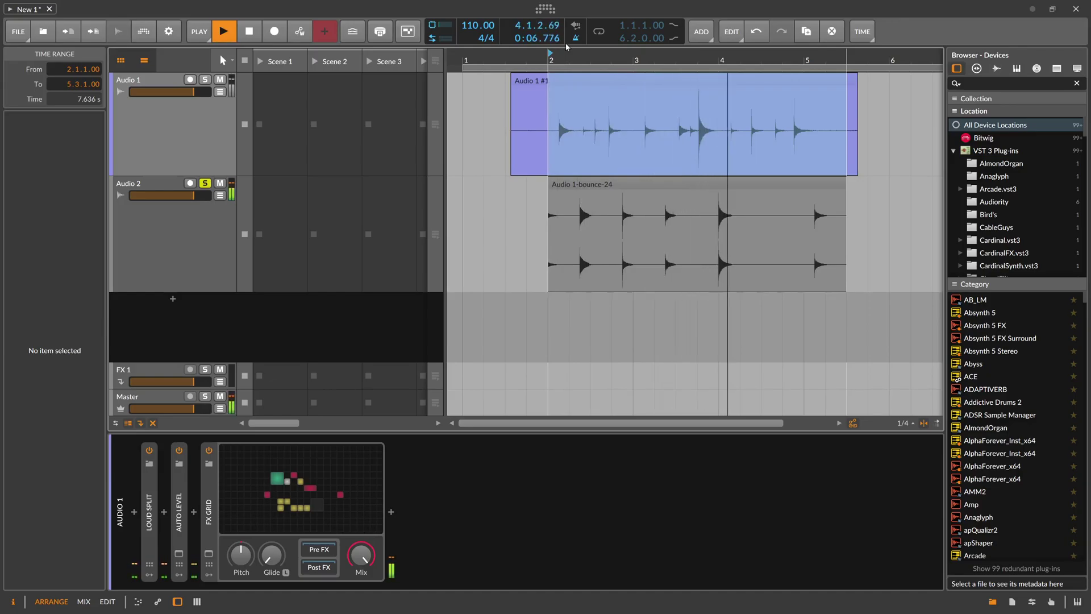
{"action": "key", "text": "space"}
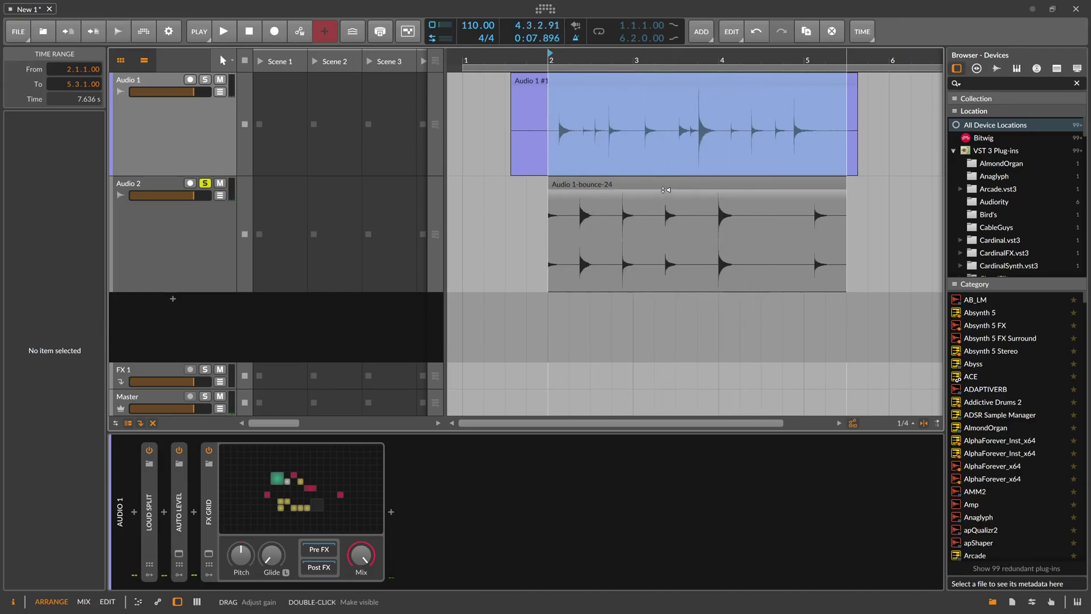
{"action": "left_click", "coordinate": [660, 185]}
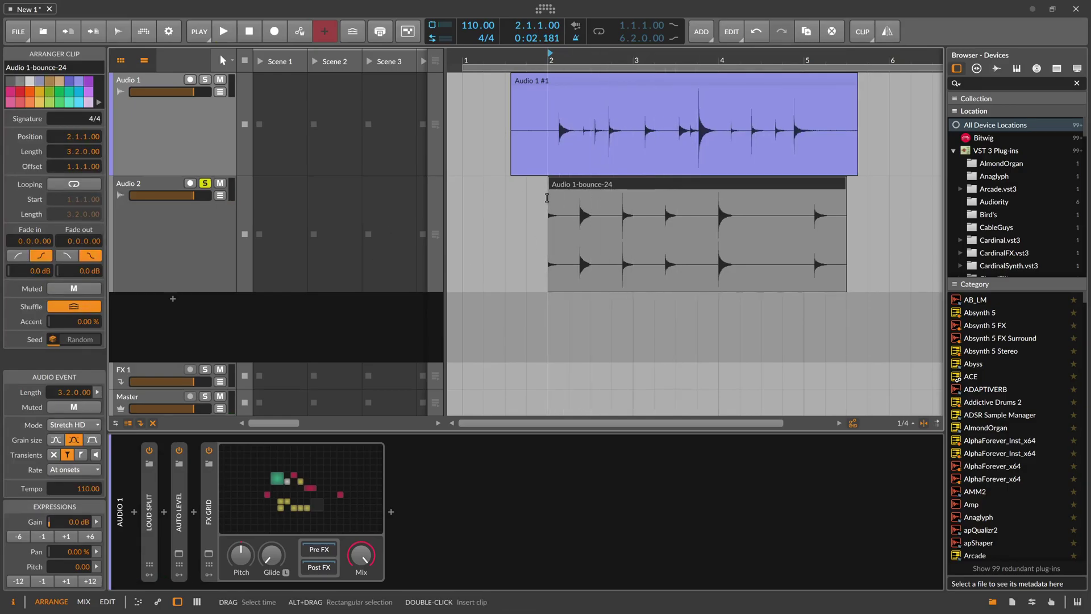
- Set the Triggers module in Audio 1's FX Grid to 16 triggers and close the grid
{"action": "left_click", "coordinate": [320, 462]}
{"action": "left_click_drag", "start_coordinate": [371, 361], "coordinate": [378, 364]}
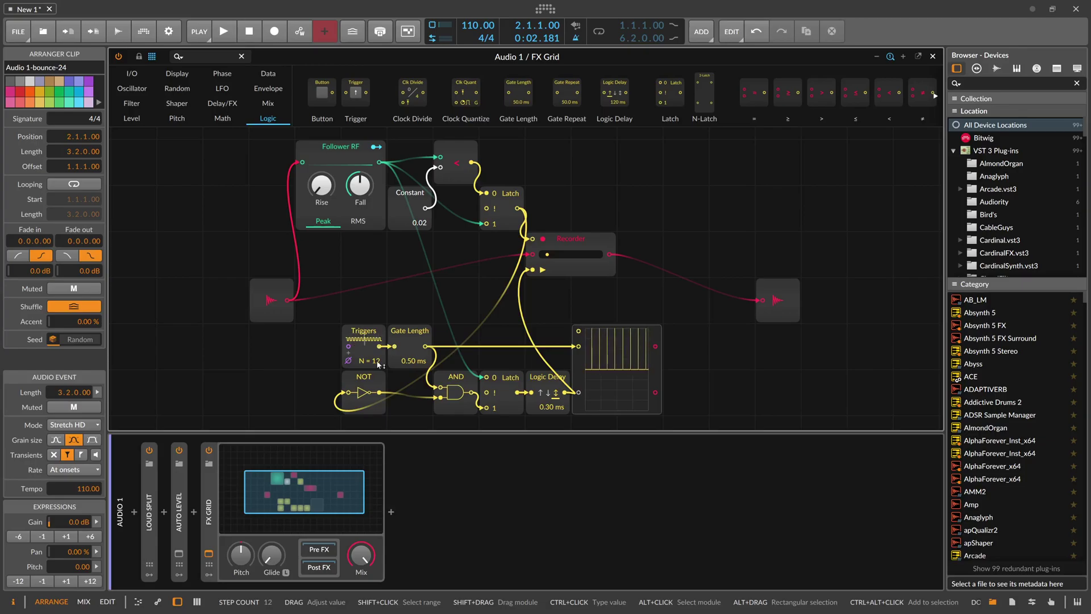
{"action": "left_click_drag", "start_coordinate": [379, 364], "coordinate": [379, 351]}
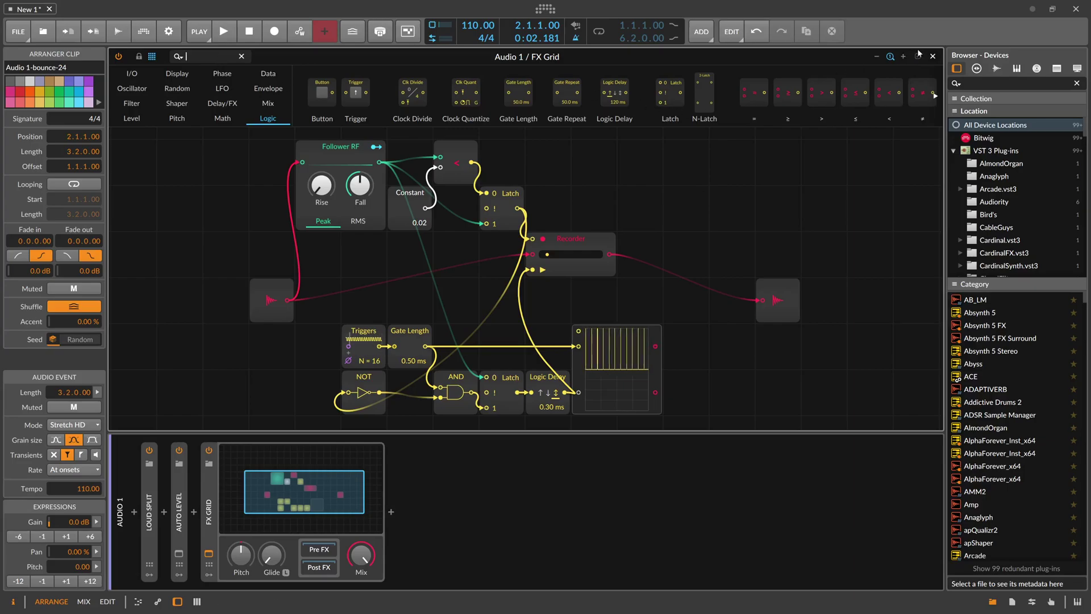
{"action": "left_click", "coordinate": [935, 57]}
- Delete the Audio 2 track and bounce the Audio 1 take from 2.1.1.00 to 5.2.2.90 to a new track, Post-Fader at 32-bit floating-point
{"action": "left_click", "coordinate": [182, 223]}
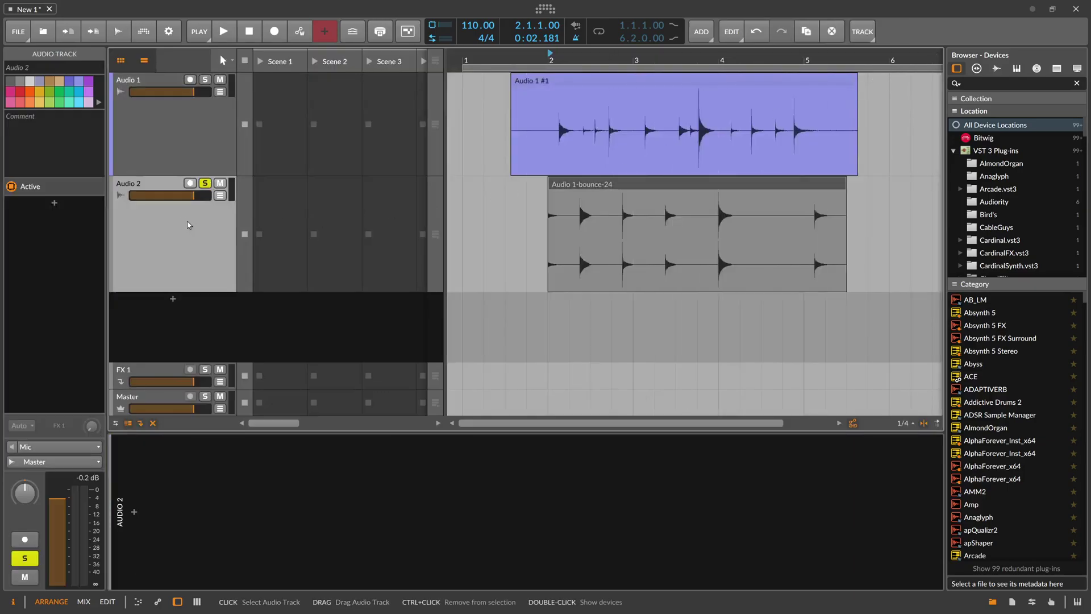
{"action": "key", "text": "Delete"}
{"action": "left_click_drag", "start_coordinate": [569, 147], "coordinate": [835, 153]}
{"action": "right_click", "coordinate": [682, 133]}
{"action": "left_click", "coordinate": [716, 228]}
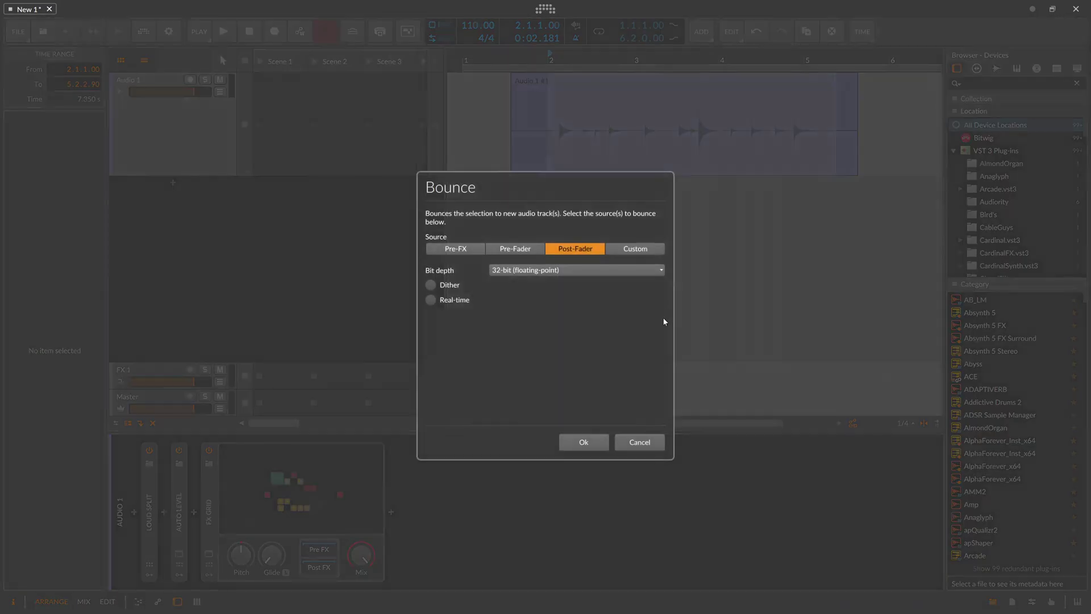
{"action": "left_click", "coordinate": [584, 439]}
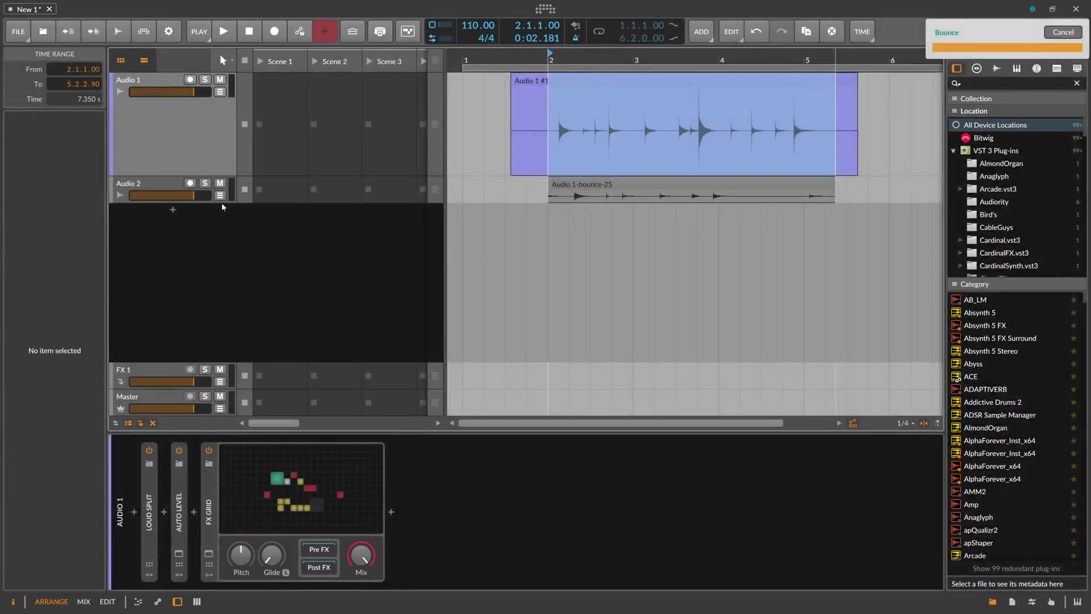
- Enlarge and solo the new bounce track, play it from bar 2 to check the 16-trigger rhythm, and select its clip
{"action": "left_click_drag", "start_coordinate": [205, 234], "coordinate": [205, 310]}
{"action": "left_click", "coordinate": [204, 183]}
{"action": "key", "text": "space"}
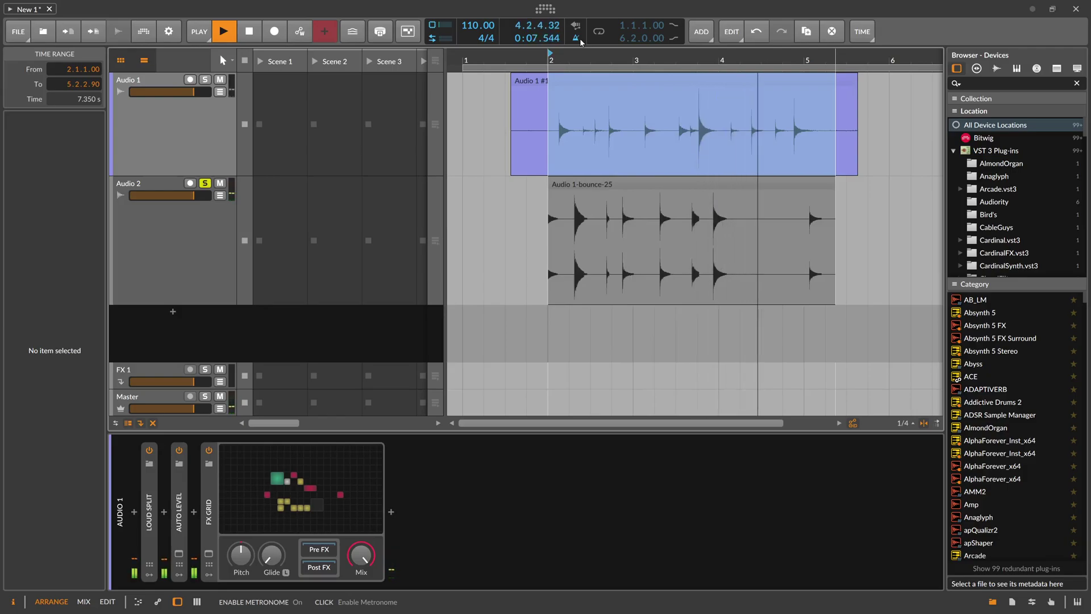
{"action": "key", "text": "space"}
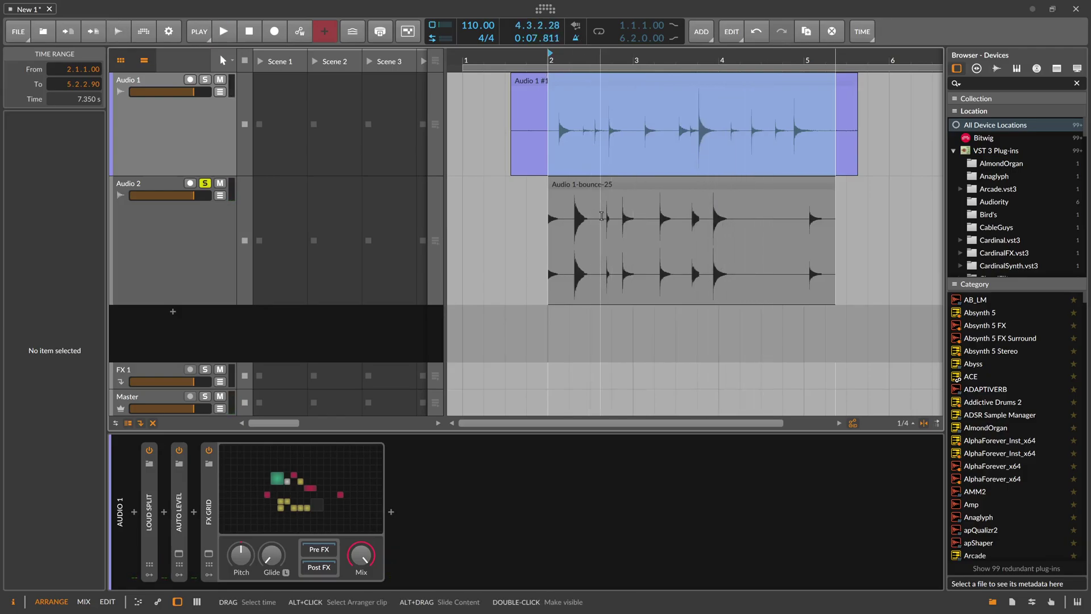
{"action": "left_click", "coordinate": [640, 184]}
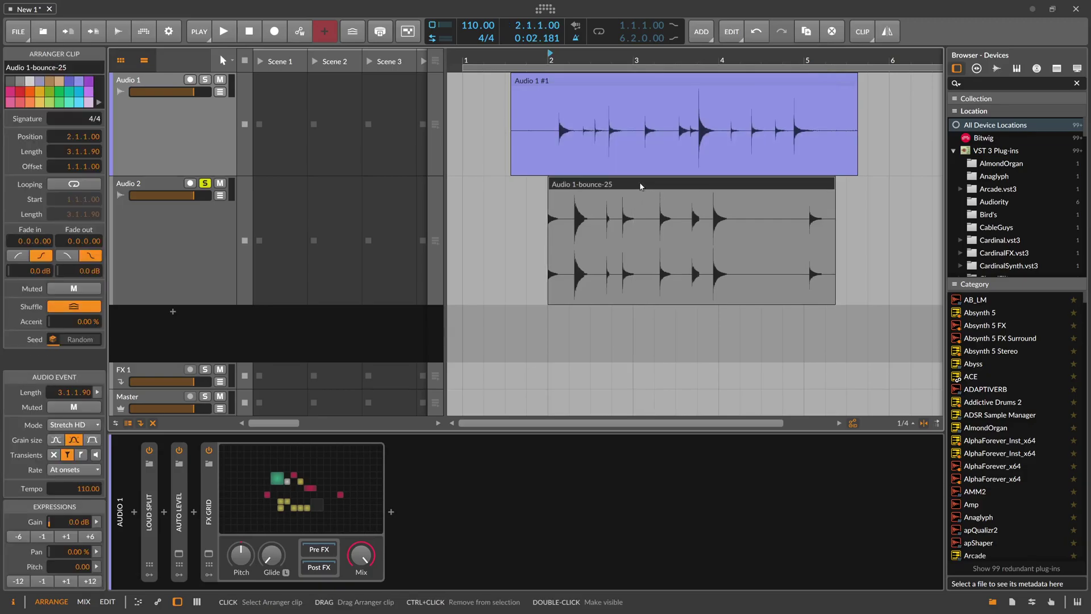
- Examine the trigger and latch patch in Audio 1's FX Grid, leaving Audio 1 selected and the grid open
{"action": "left_click", "coordinate": [341, 500]}
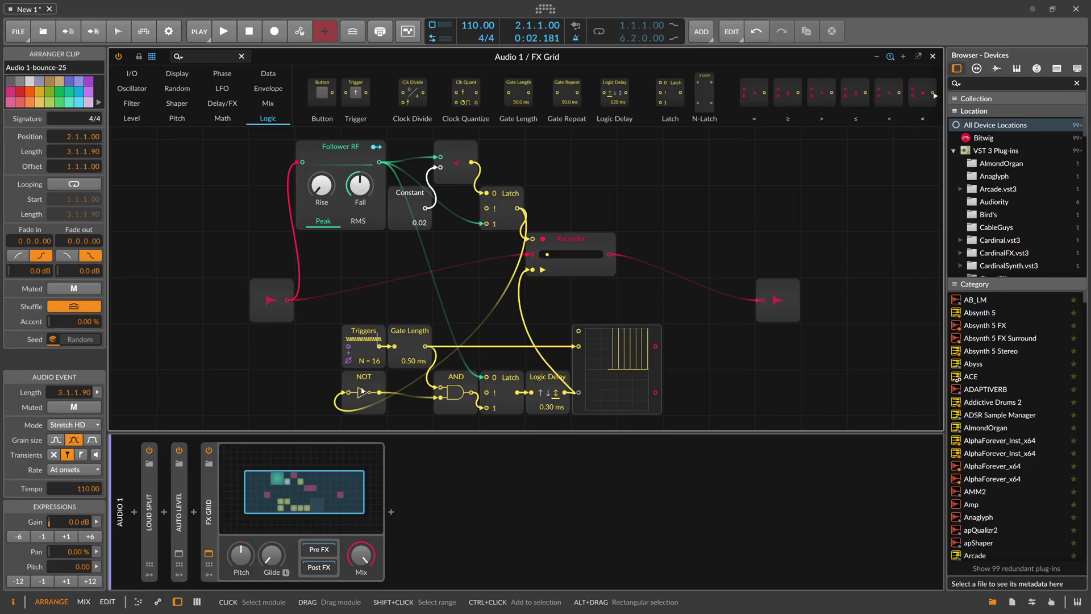
{"action": "key", "text": "Escape"}
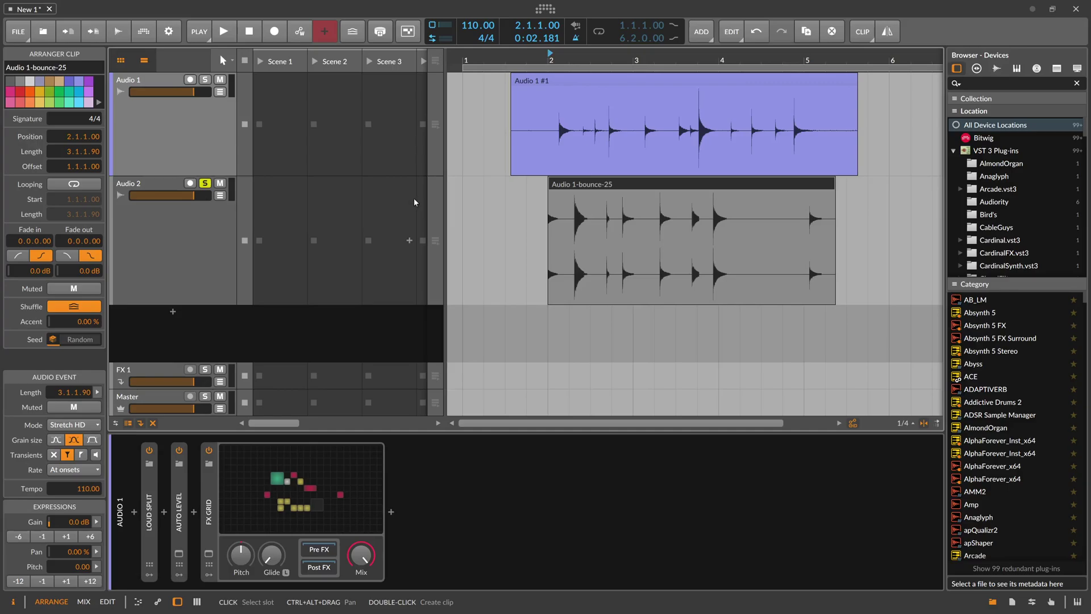
{"action": "left_click", "coordinate": [199, 215]}
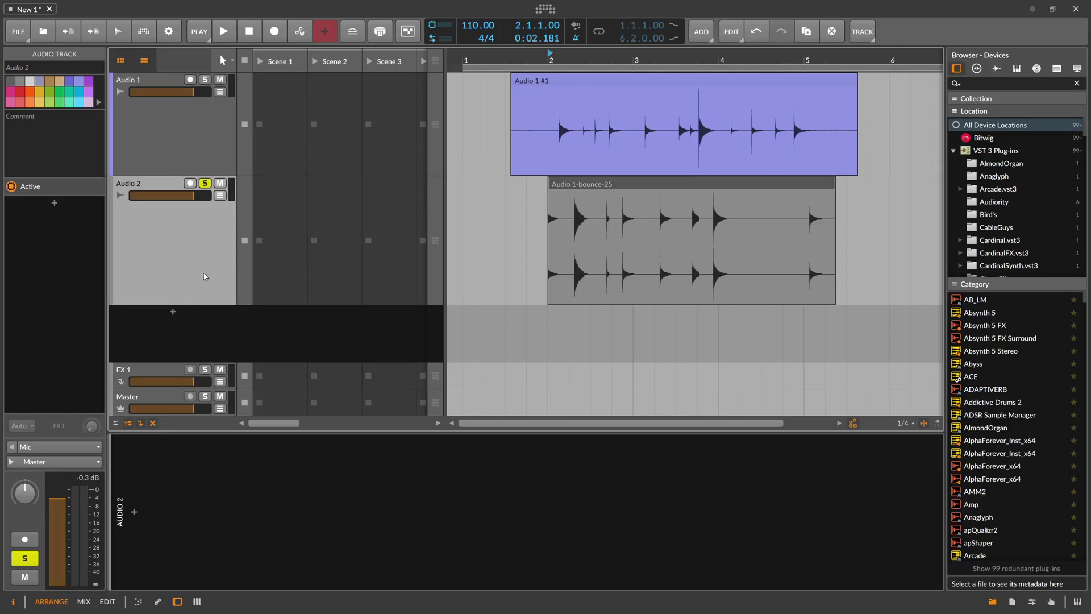
{"action": "left_click", "coordinate": [148, 139]}
{"action": "left_click", "coordinate": [256, 492]}
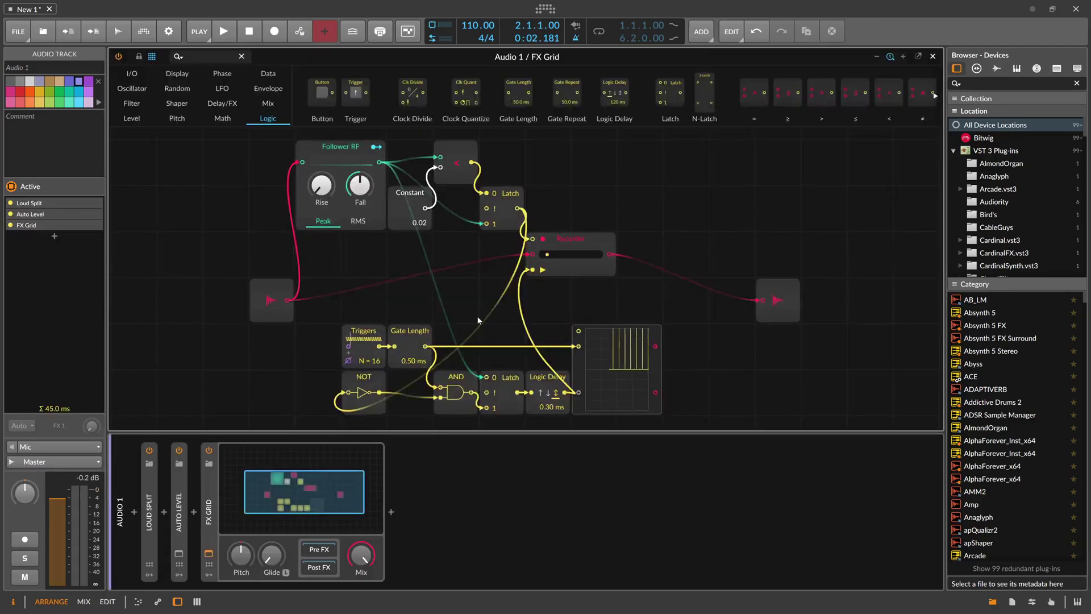